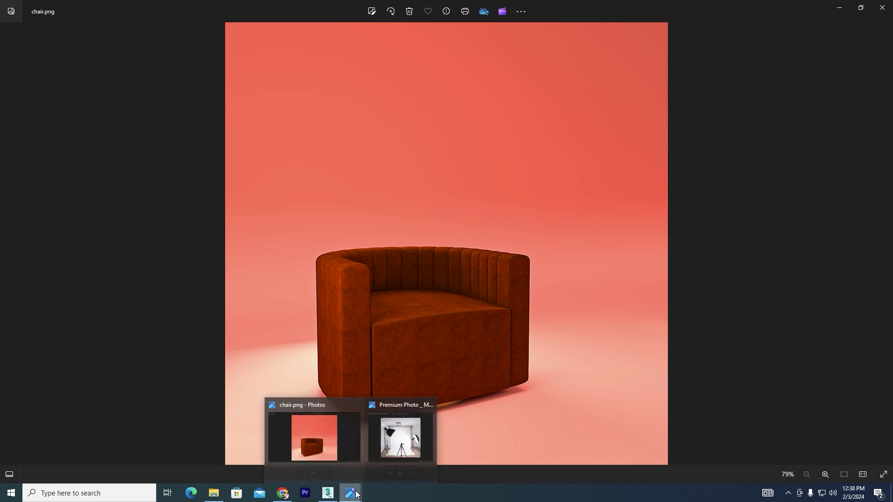
- View the Premium Photo studio reference in Windows Photos, then minimize it and return to 3ds Max
{"action": "left_click", "coordinate": [400, 445]}
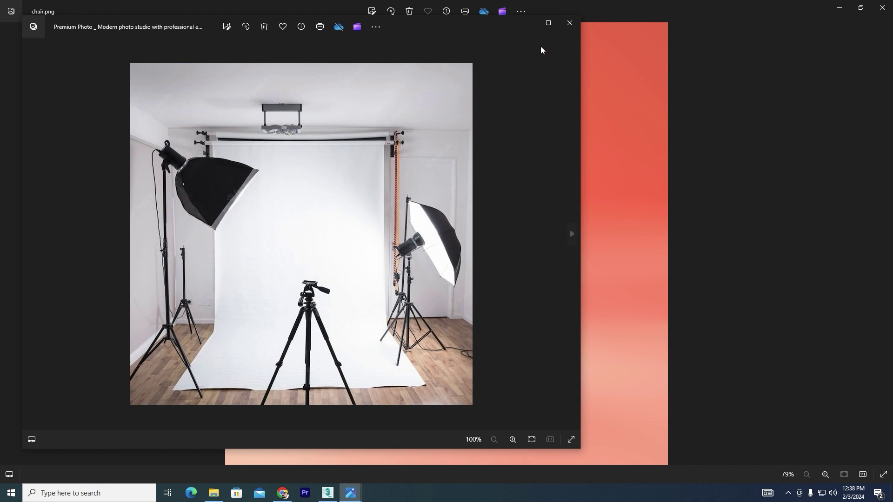
{"action": "left_click", "coordinate": [530, 24]}
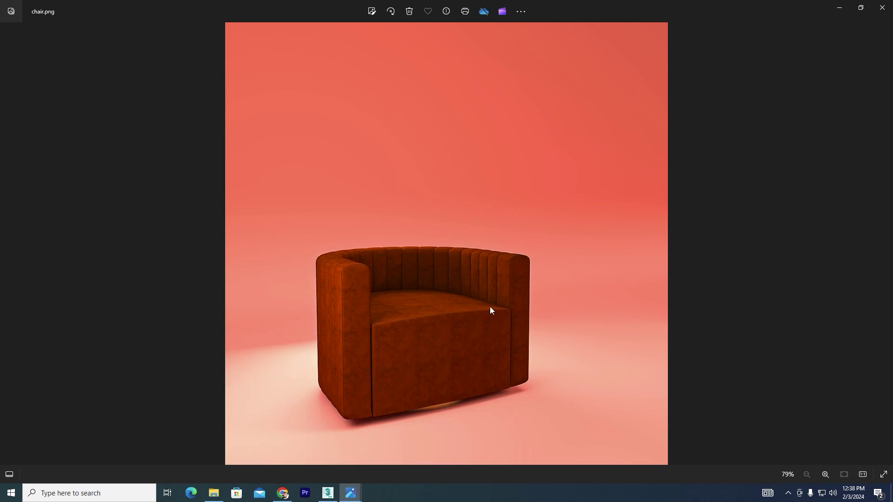
{"action": "left_click", "coordinate": [328, 493]}
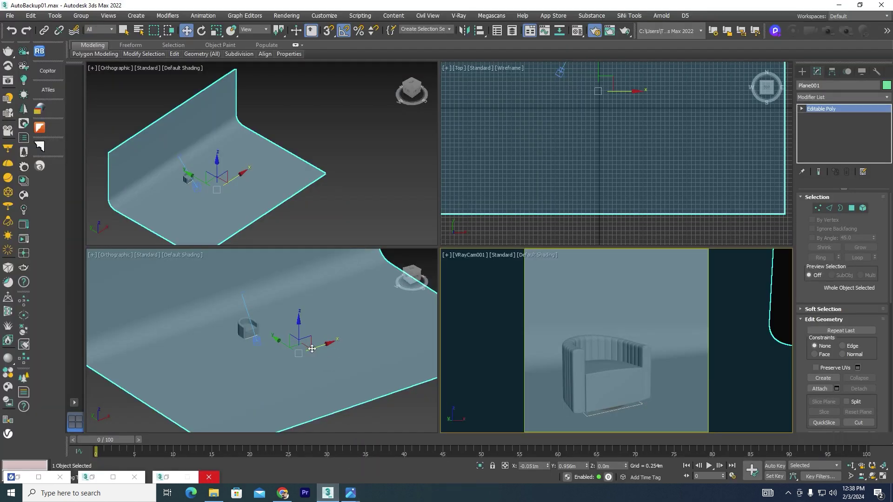
- Zoom and pan the lower-left viewport onto the chair and make the VRayCam view active
{"action": "left_click", "coordinate": [353, 386]}
{"action": "left_click", "coordinate": [244, 349]}
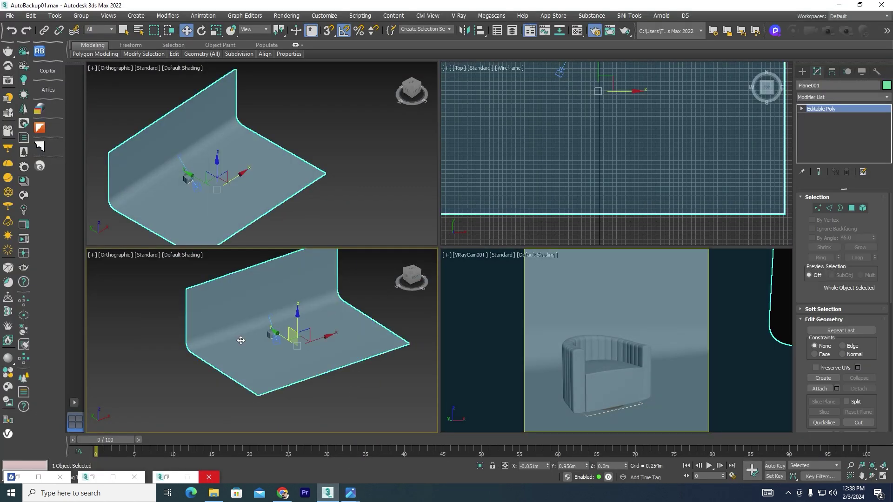
{"action": "scroll", "coordinate": [294, 330], "scroll_direction": "up", "scroll_amount": 5}
{"action": "scroll", "coordinate": [375, 323], "scroll_direction": "up", "scroll_amount": 3}
{"action": "middle_click_drag", "start_coordinate": [375, 322], "coordinate": [261, 409]}
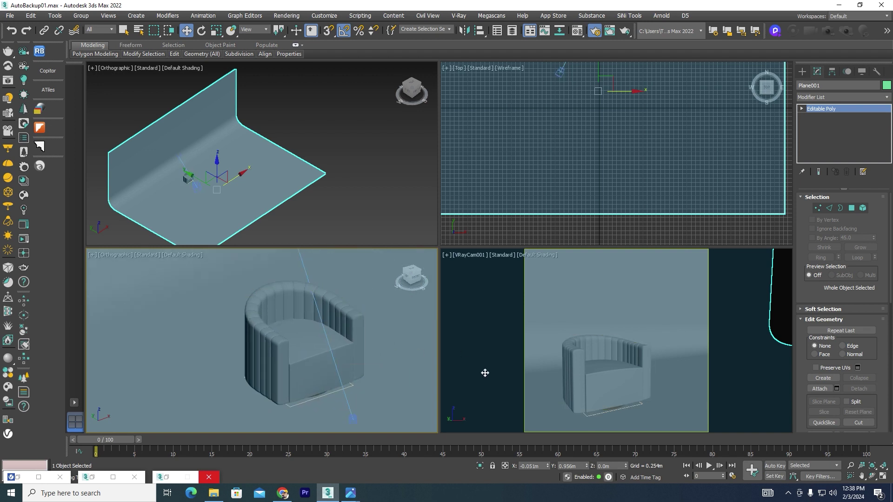
{"action": "left_click", "coordinate": [680, 362]}
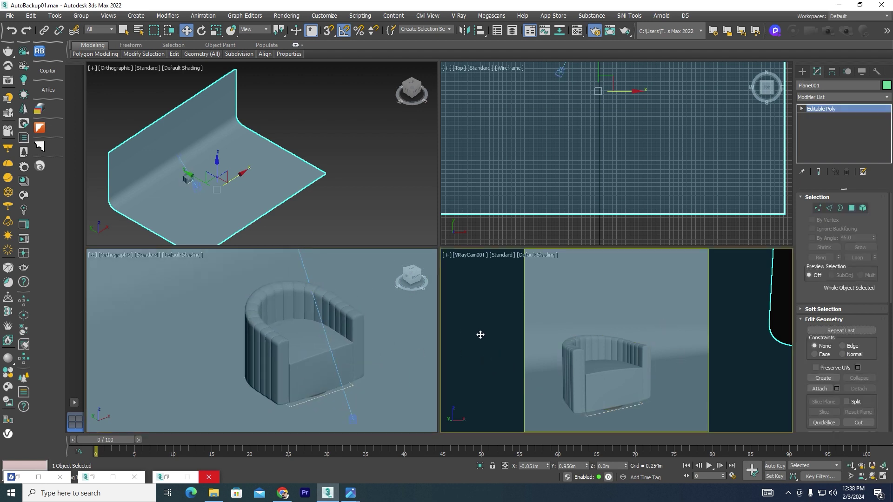
- Start a production test render of the camera view, stop it, and switch to Poly Haven's studio HDRIs
{"action": "left_click", "coordinate": [625, 31]}
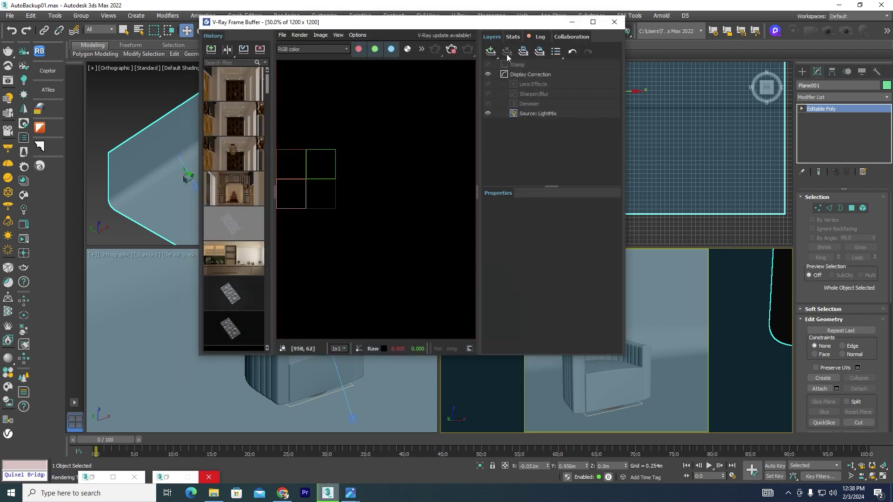
{"action": "left_click", "coordinate": [453, 49]}
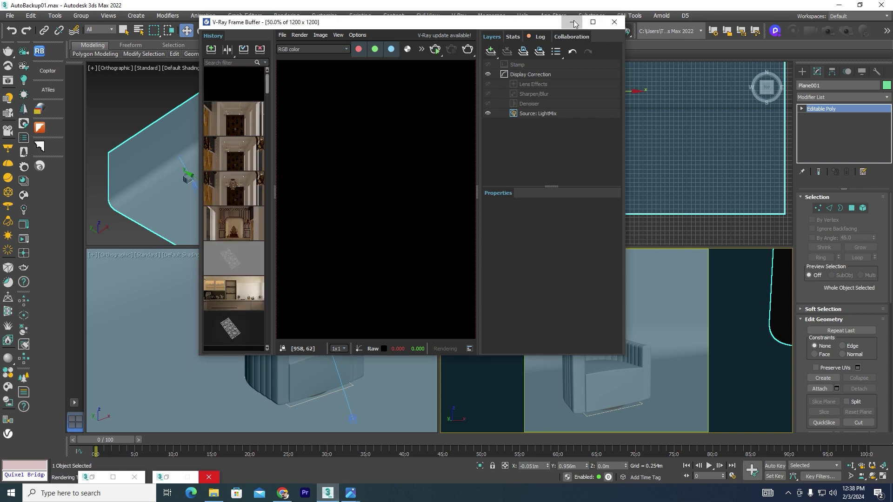
{"action": "left_click", "coordinate": [573, 22]}
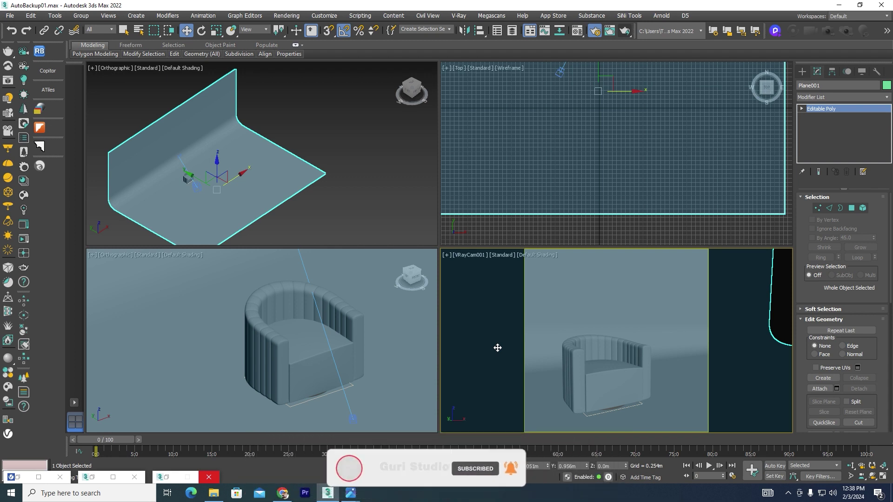
{"action": "left_click", "coordinate": [283, 493]}
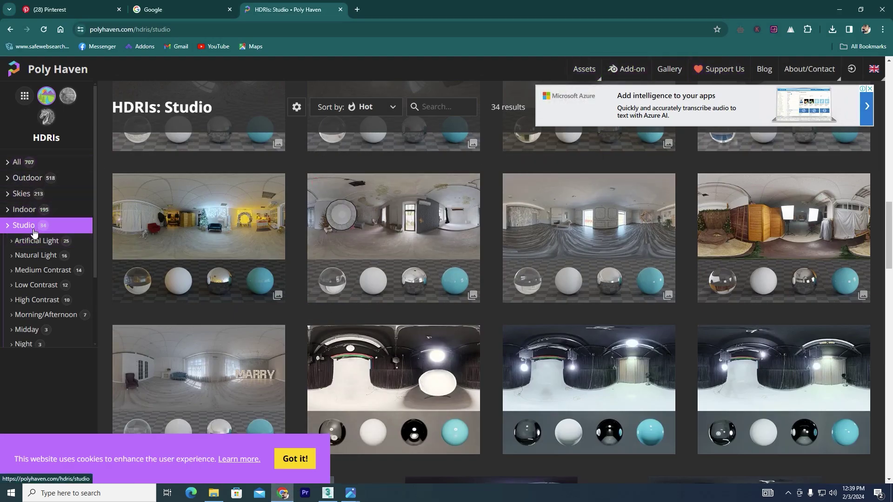
- Browse Poly Haven's studio HDRIs, including Studio Small 01 and 02, then return to 3ds Max
{"action": "scroll", "coordinate": [744, 246], "scroll_direction": "down", "scroll_amount": 5}
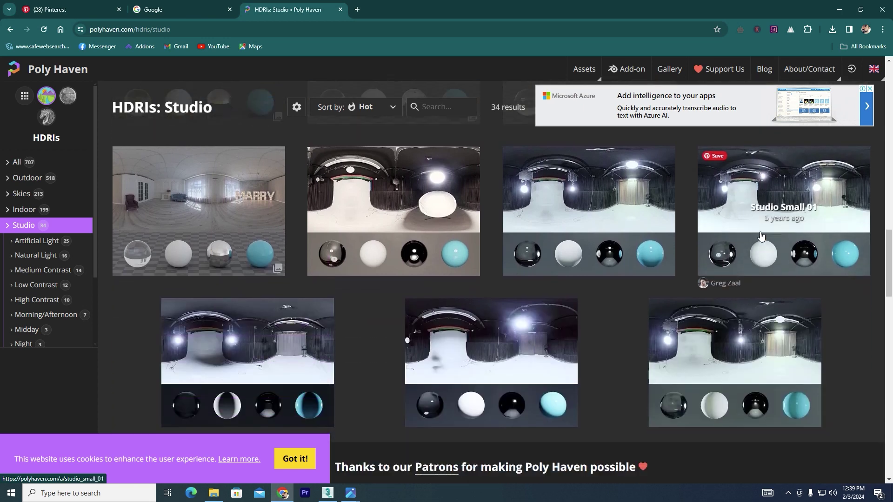
{"action": "scroll", "coordinate": [512, 232], "scroll_direction": "up", "scroll_amount": 2}
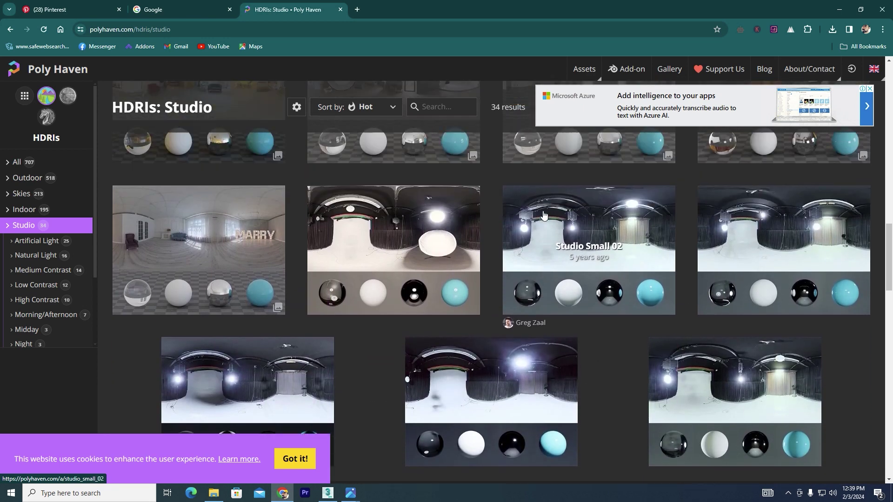
{"action": "left_click", "coordinate": [328, 493]}
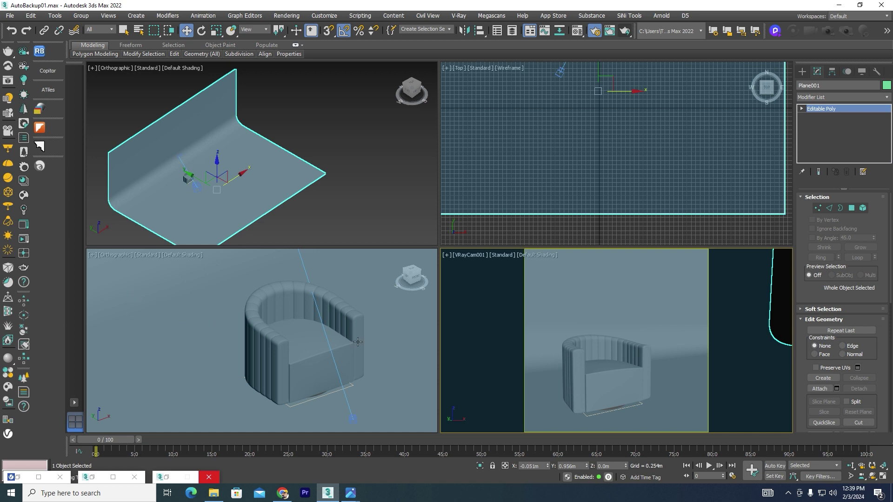
- Import the Studio 007 HDRI from the Chaos Cosmos HDRIs section as a V-Ray dome light
{"action": "left_click", "coordinate": [8, 389]}
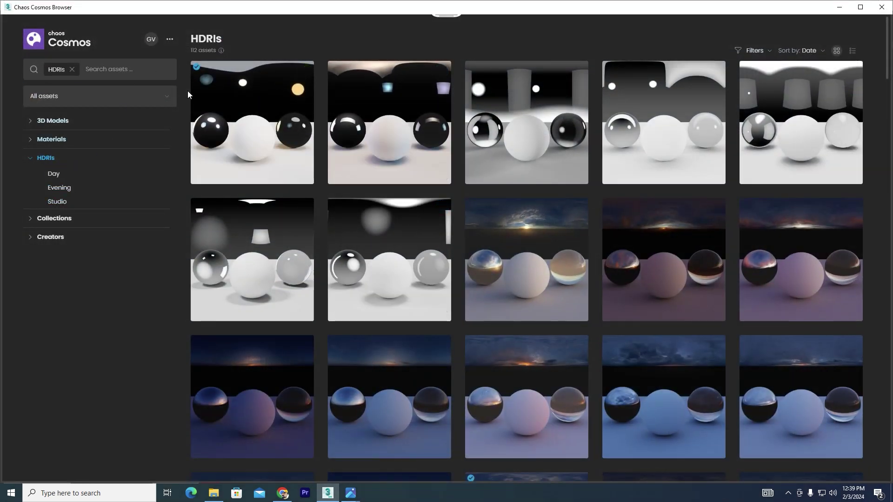
{"action": "mouse_move", "coordinate": [252, 122]}
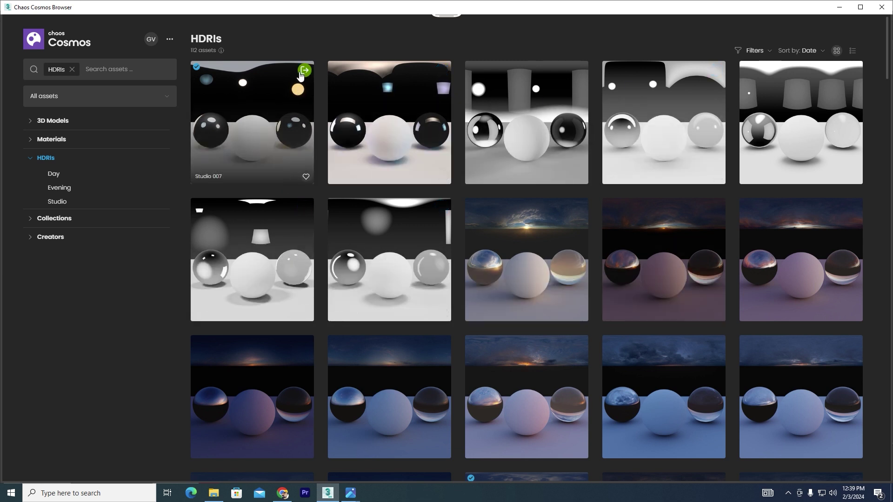
{"action": "left_click", "coordinate": [306, 72]}
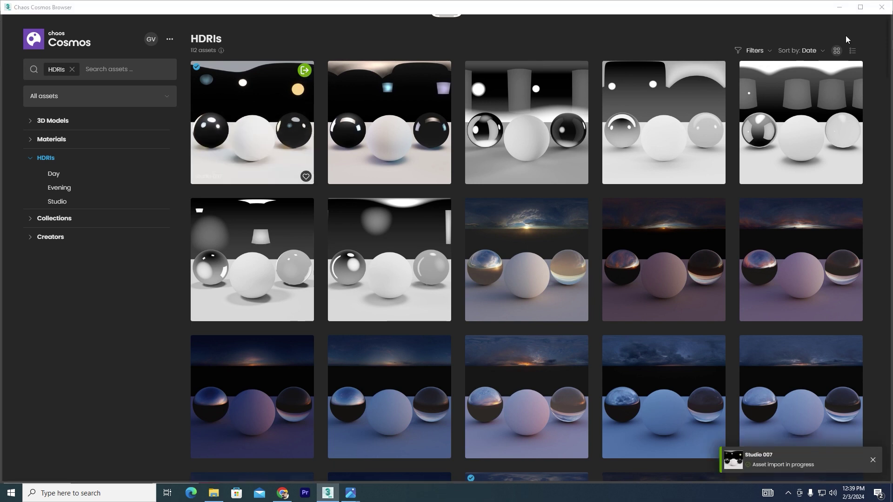
{"action": "left_click", "coordinate": [840, 7]}
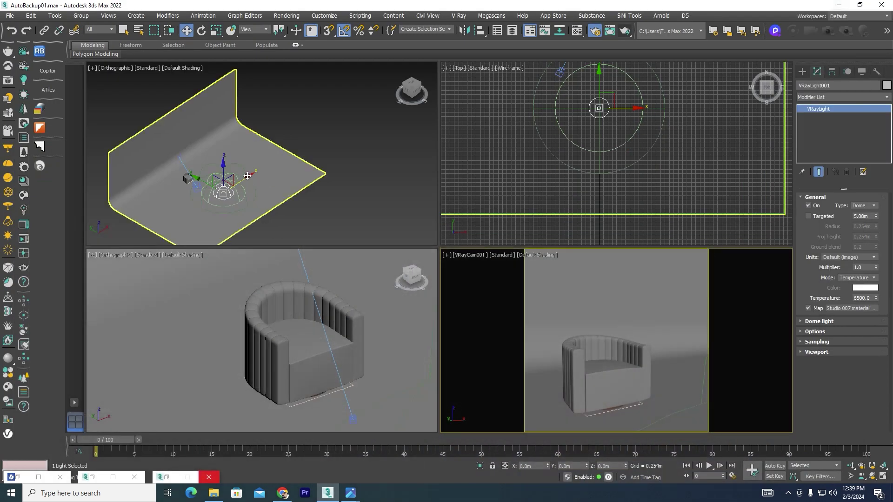
- Move the VRayLight dome along X beside the backdrop and start a new production render
{"action": "left_click_drag", "start_coordinate": [243, 180], "coordinate": [295, 141]}
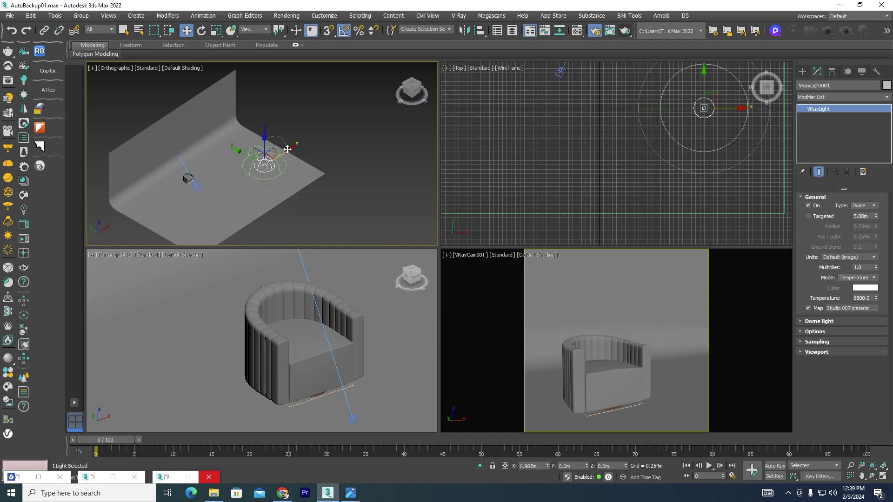
{"action": "left_click", "coordinate": [505, 339]}
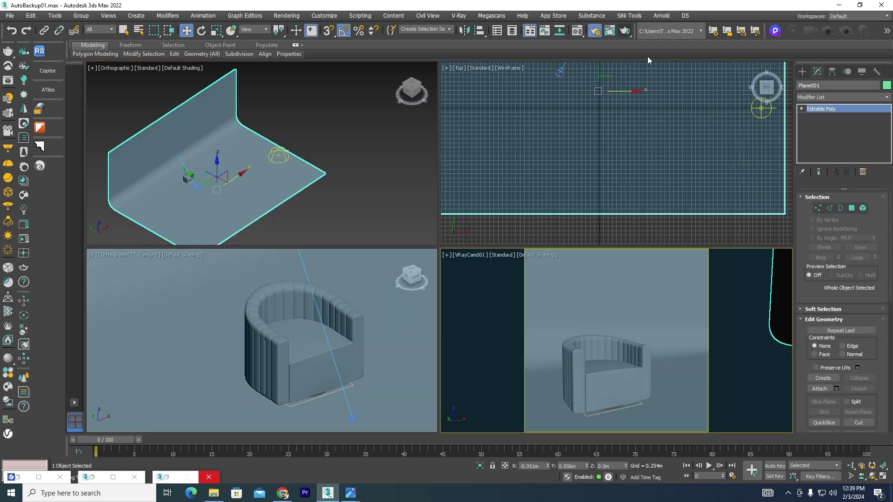
{"action": "left_click", "coordinate": [627, 31]}
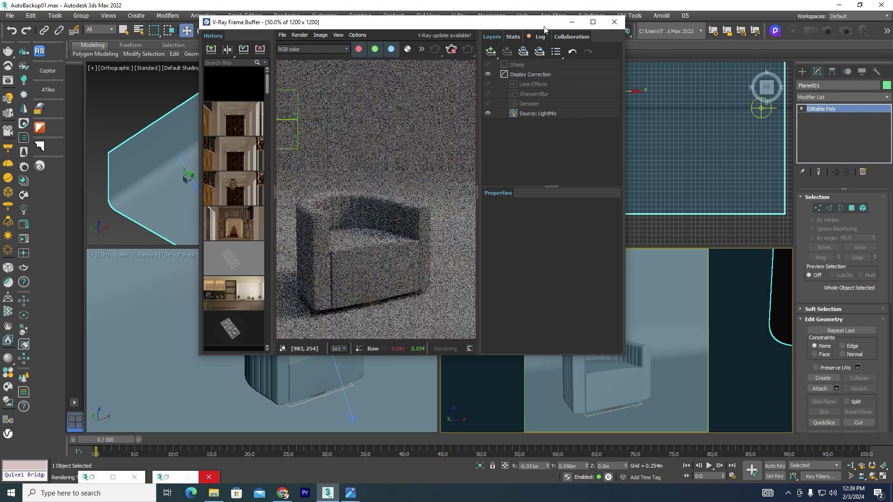
- Maximize the V-Ray Frame Buffer, zoom into the dome-lit render until it clears, then minimize it
{"action": "left_click", "coordinate": [593, 22]}
{"action": "scroll", "coordinate": [473, 186], "scroll_direction": "down", "scroll_amount": 5}
{"action": "scroll", "coordinate": [450, 251], "scroll_direction": "up", "scroll_amount": 8}
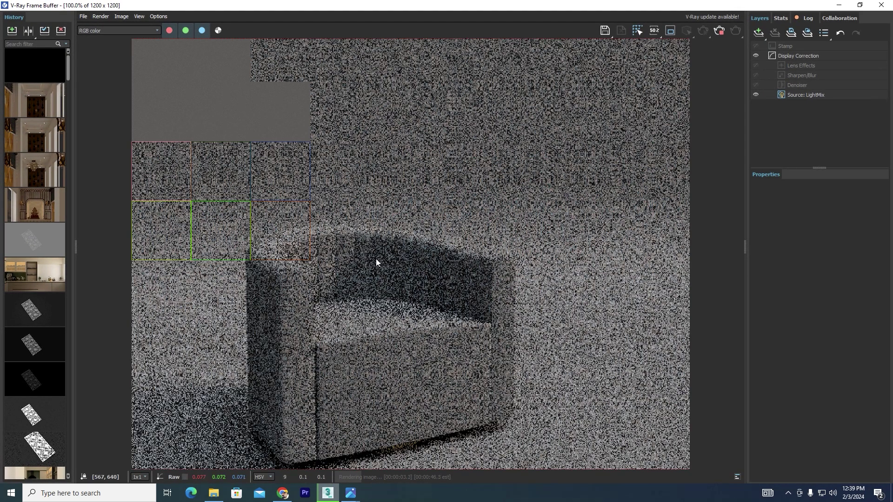
{"action": "scroll", "coordinate": [376, 259], "scroll_direction": "down", "scroll_amount": 5}
{"action": "scroll", "coordinate": [395, 300], "scroll_direction": "up", "scroll_amount": 7}
{"action": "scroll", "coordinate": [367, 322], "scroll_direction": "down", "scroll_amount": 4}
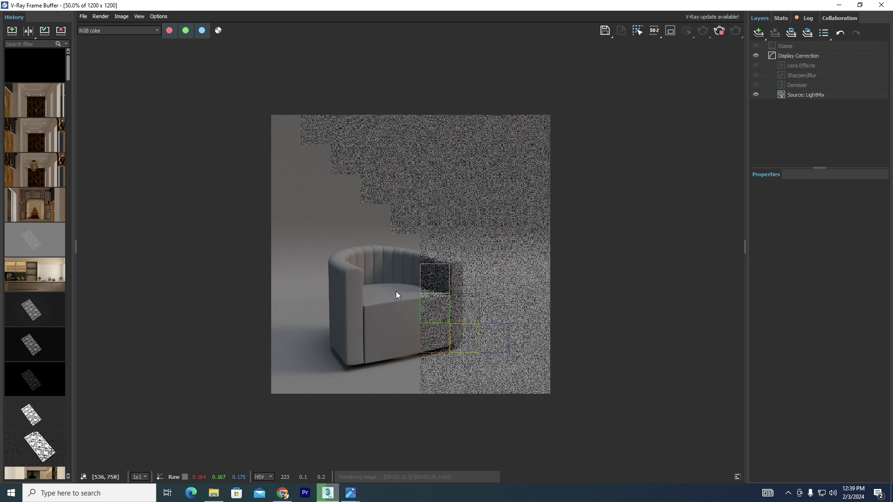
{"action": "left_click", "coordinate": [837, 8]}
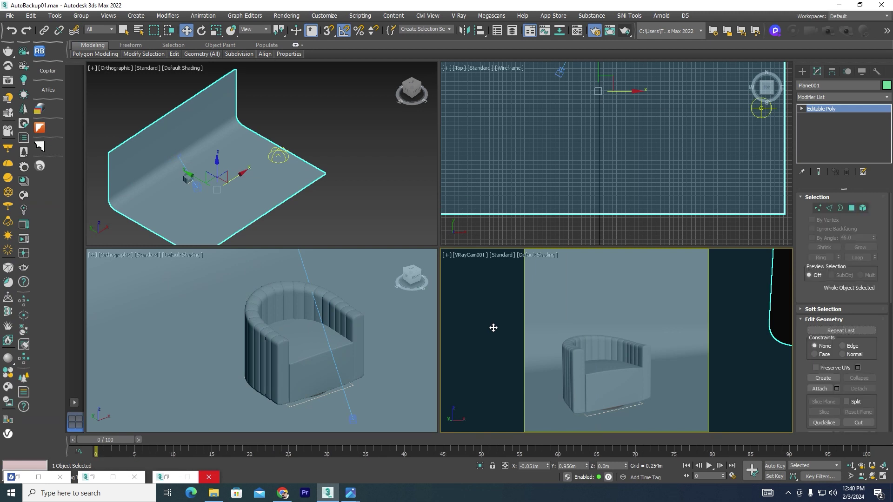
- Zoom into the chair.png velvet chair reference in Windows Photos, then return to 3ds Max
{"action": "left_click", "coordinate": [351, 493]}
{"action": "left_click", "coordinate": [320, 447]}
{"action": "scroll", "coordinate": [448, 409], "scroll_direction": "up", "scroll_amount": 2}
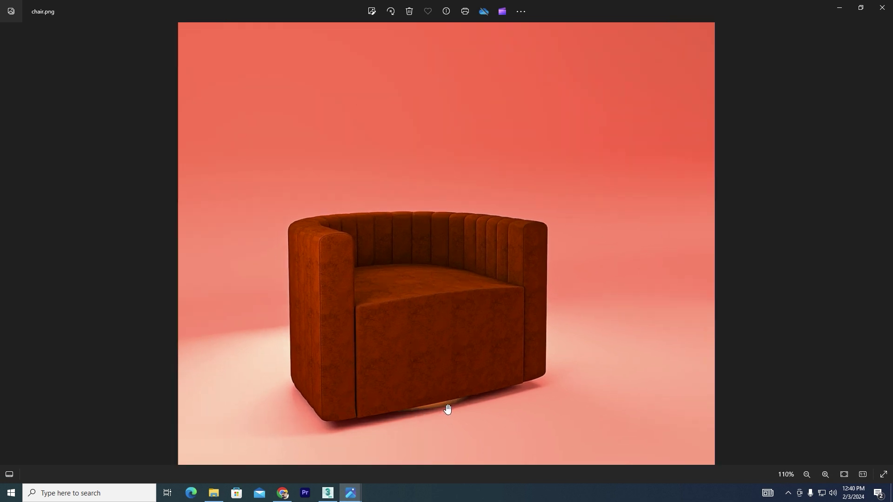
{"action": "scroll", "coordinate": [428, 369], "scroll_direction": "up", "scroll_amount": 2}
{"action": "scroll", "coordinate": [460, 331], "scroll_direction": "up", "scroll_amount": 1}
{"action": "scroll", "coordinate": [385, 219], "scroll_direction": "up", "scroll_amount": 1}
{"action": "scroll", "coordinate": [293, 261], "scroll_direction": "down", "scroll_amount": 2}
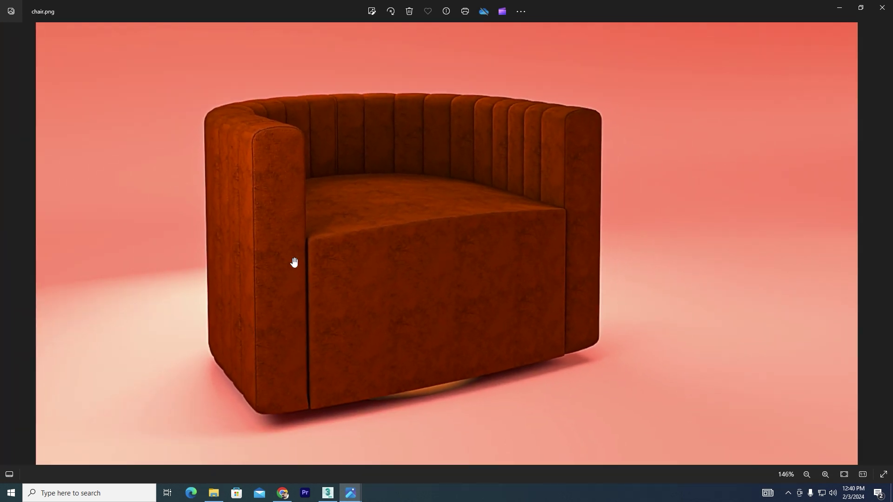
{"action": "scroll", "coordinate": [265, 185], "scroll_direction": "up", "scroll_amount": 1}
{"action": "scroll", "coordinate": [259, 192], "scroll_direction": "up", "scroll_amount": 3}
{"action": "scroll", "coordinate": [303, 183], "scroll_direction": "down", "scroll_amount": 1}
{"action": "scroll", "coordinate": [496, 235], "scroll_direction": "down", "scroll_amount": 1}
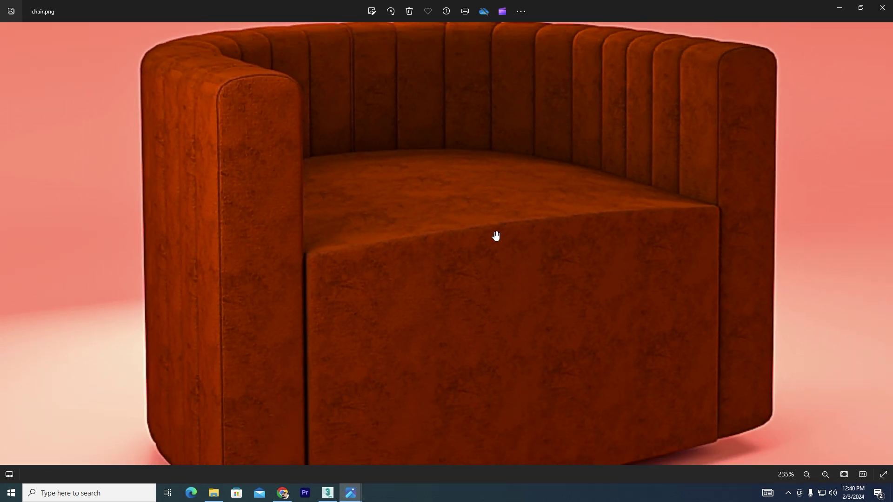
{"action": "scroll", "coordinate": [588, 205], "scroll_direction": "down", "scroll_amount": 1}
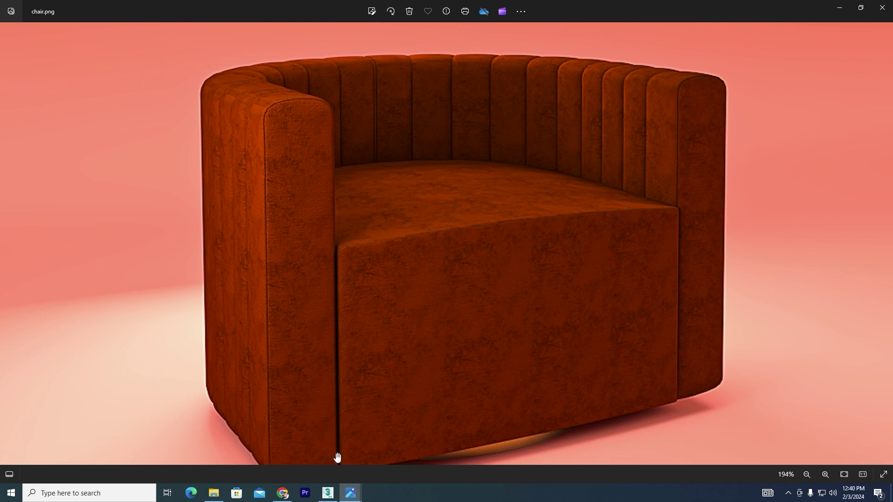
{"action": "left_click", "coordinate": [328, 493]}
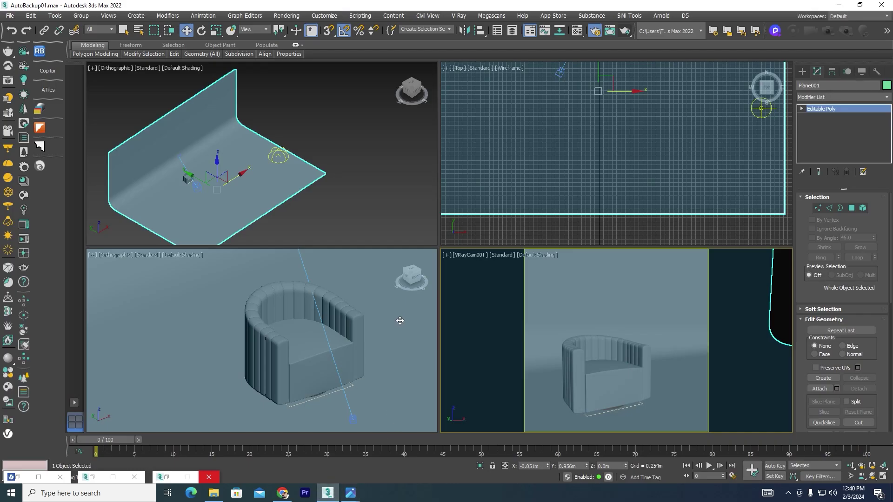
- In the Material Editor, rename the second sample slot's VRayMtl to 'fabric material'
{"action": "key", "text": "m"}
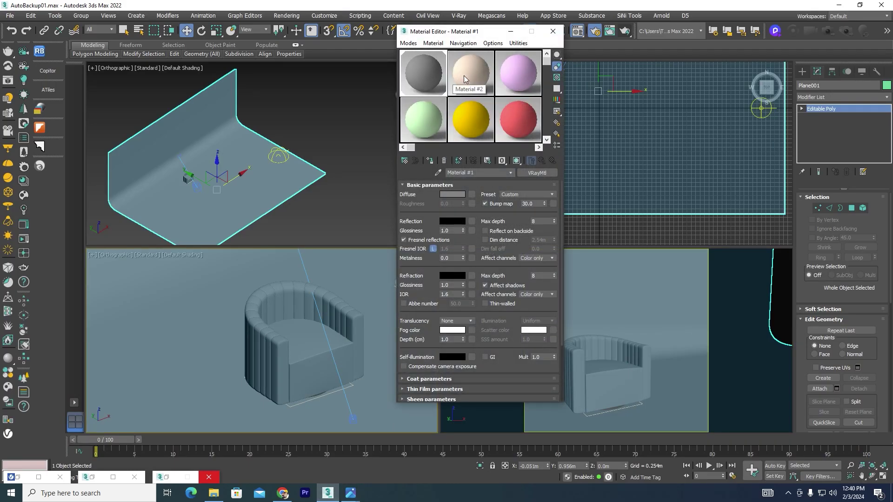
{"action": "left_click", "coordinate": [464, 76]}
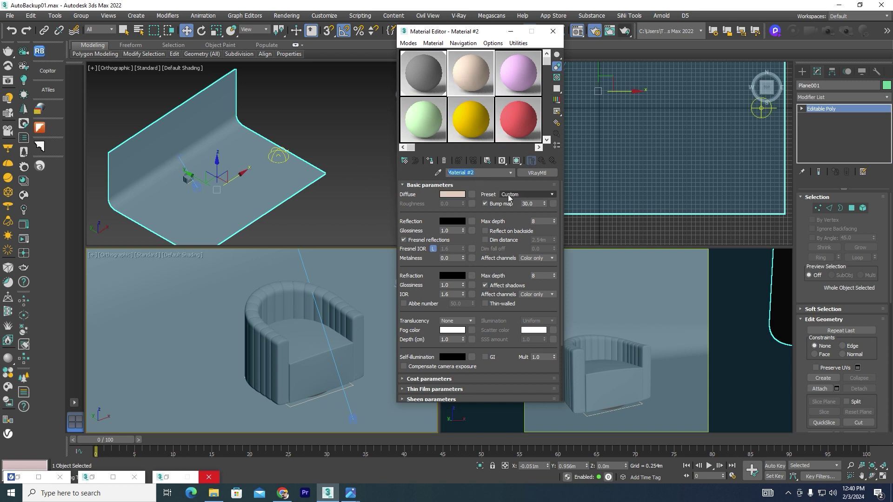
{"action": "key", "text": "BackSpace"}
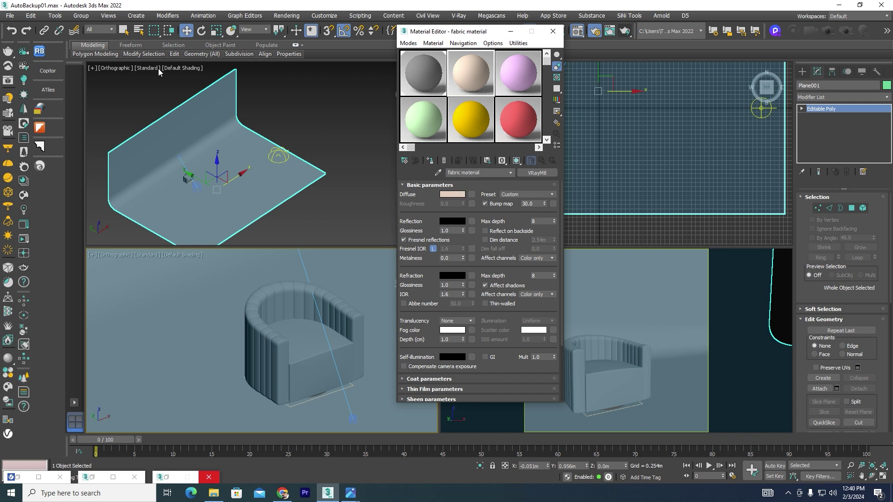
{"action": "left_click", "coordinate": [10, 15]}
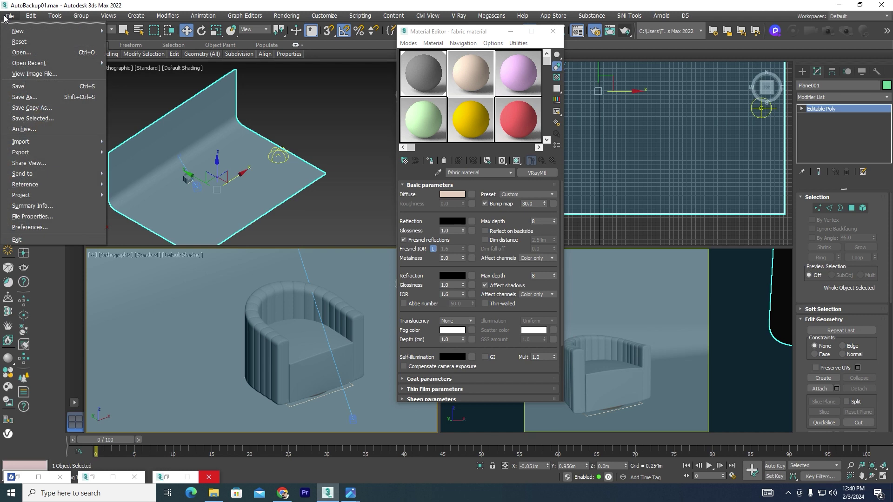
- View the rust armchair reference photo from Downloads and move it beside the material settings
{"action": "left_click", "coordinate": [28, 75]}
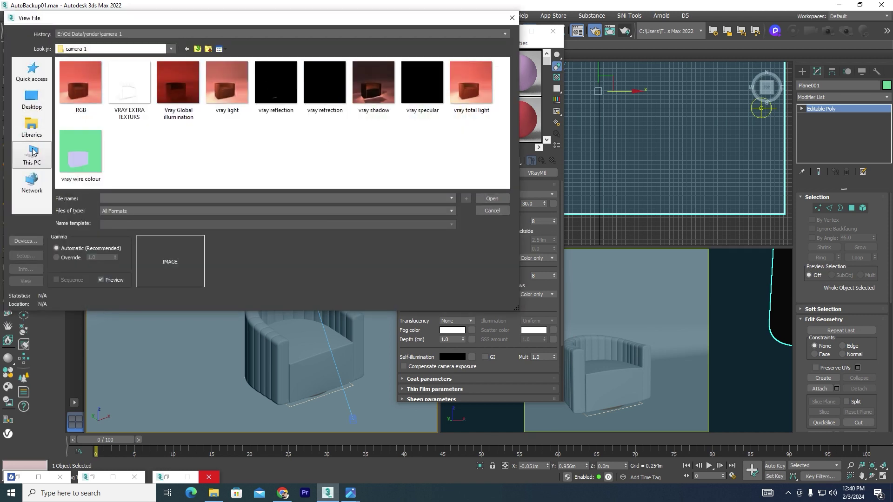
{"action": "left_click", "coordinate": [33, 152]}
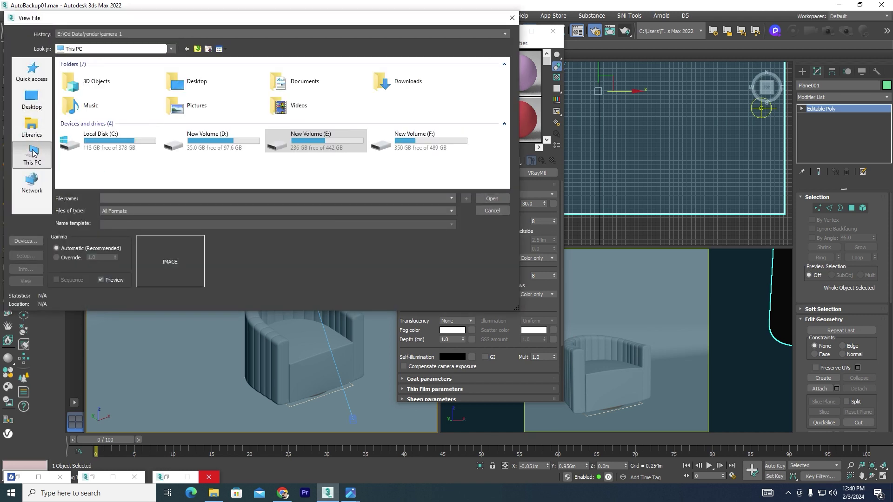
{"action": "double_click", "coordinate": [409, 85]}
{"action": "scroll", "coordinate": [420, 117], "scroll_direction": "down", "scroll_amount": 1}
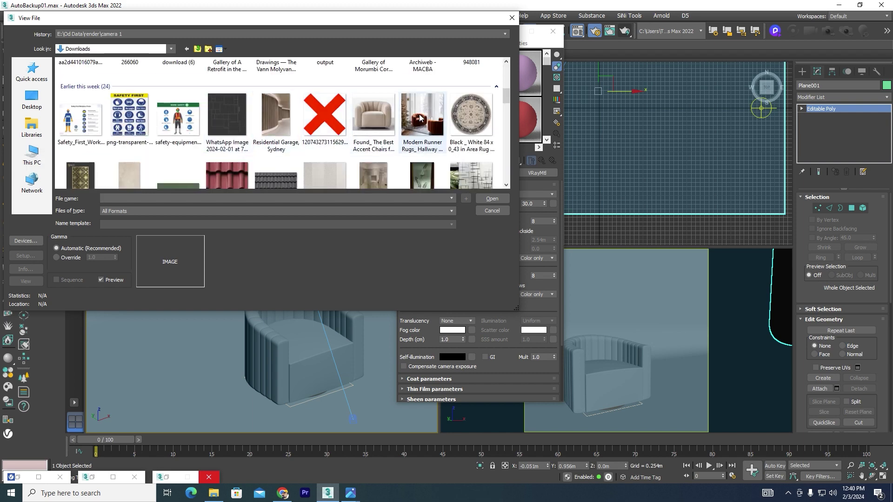
{"action": "left_click", "coordinate": [420, 117]}
{"action": "left_click", "coordinate": [491, 198]}
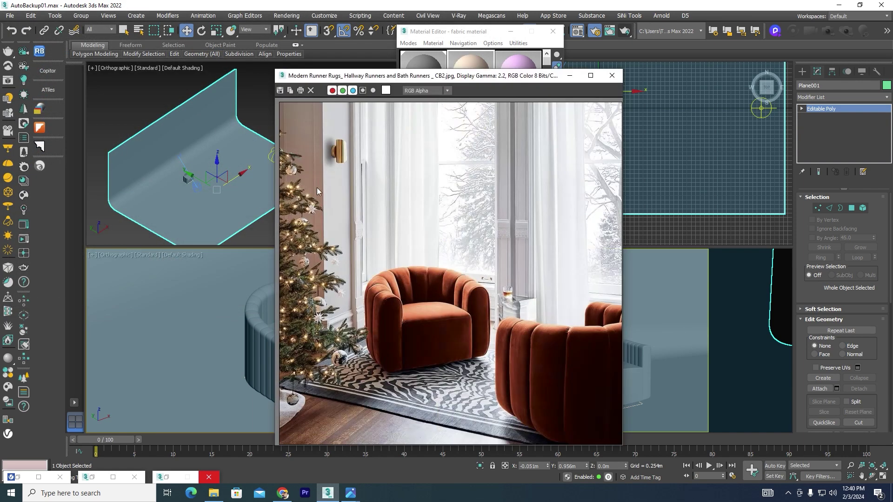
{"action": "left_click_drag", "start_coordinate": [429, 80], "coordinate": [164, 42]}
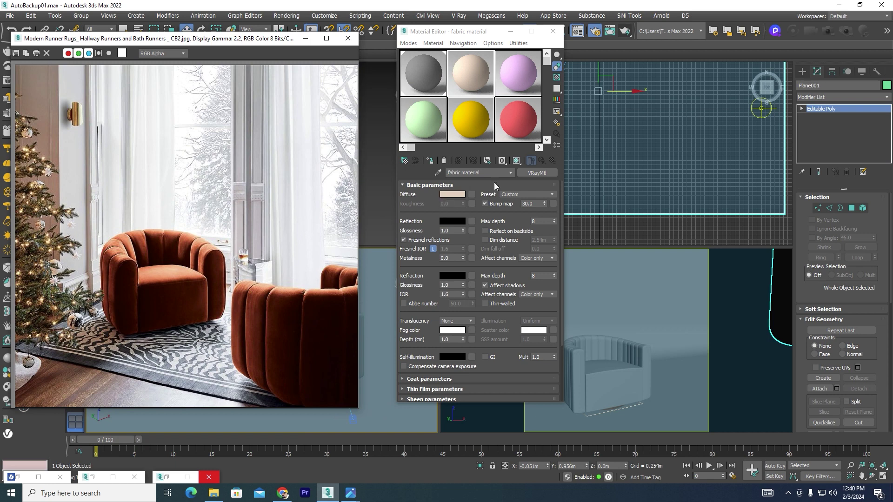
- Eyedropper a dark maroon from the velvet photo as the fabric material's diffuse colour
{"action": "left_click", "coordinate": [454, 194]}
{"action": "scroll", "coordinate": [145, 295], "scroll_direction": "up", "scroll_amount": 2}
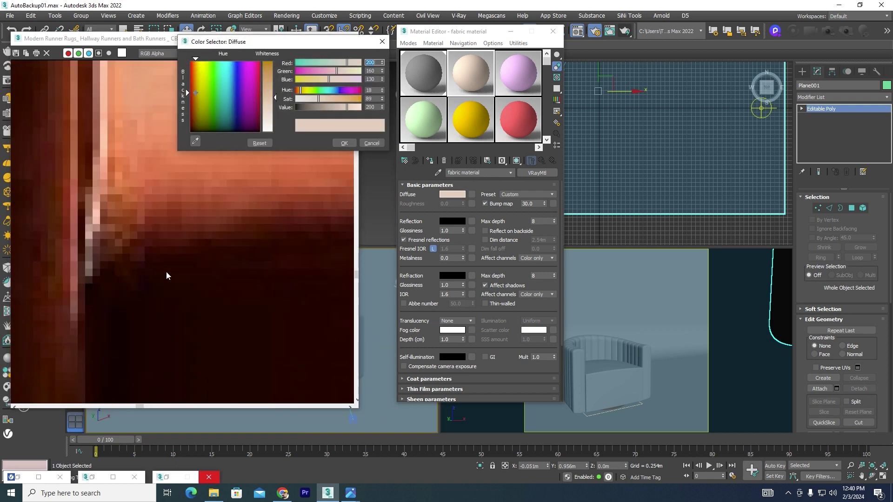
{"action": "scroll", "coordinate": [166, 272], "scroll_direction": "up", "scroll_amount": 2}
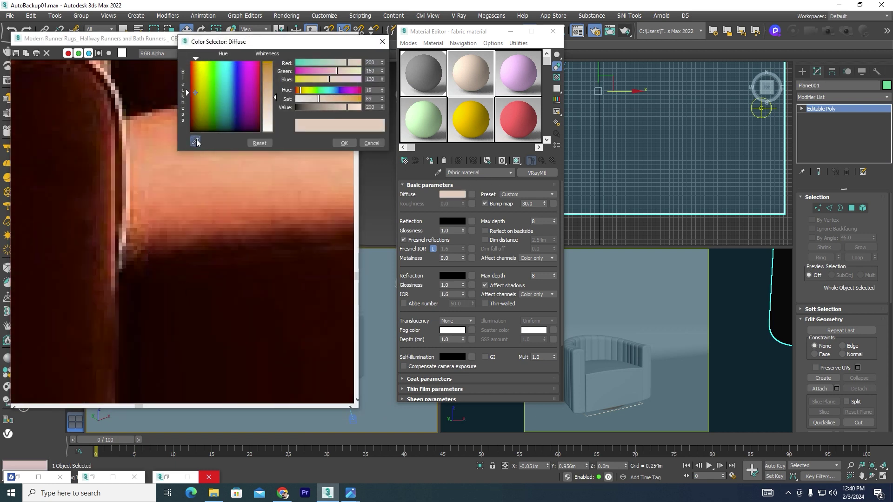
{"action": "left_click", "coordinate": [196, 141]}
{"action": "left_click", "coordinate": [204, 314]}
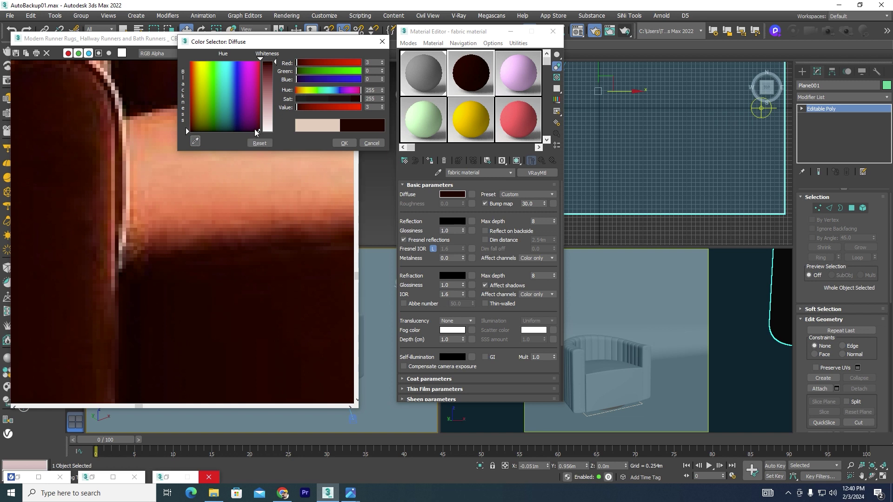
{"action": "left_click", "coordinate": [195, 141]}
{"action": "left_click", "coordinate": [268, 312]}
{"action": "left_click", "coordinate": [195, 141]}
{"action": "left_click", "coordinate": [278, 295]}
{"action": "left_click", "coordinate": [344, 145]}
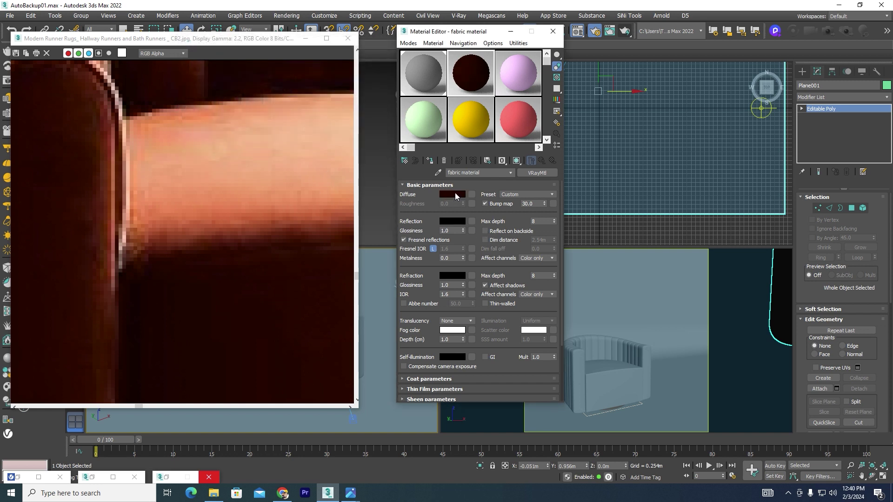
{"action": "left_click", "coordinate": [473, 199]}
- Assign a Composite map to the fabric material's diffuse slot
{"action": "left_click", "coordinate": [472, 195]}
{"action": "scroll", "coordinate": [424, 244], "scroll_direction": "down", "scroll_amount": 2}
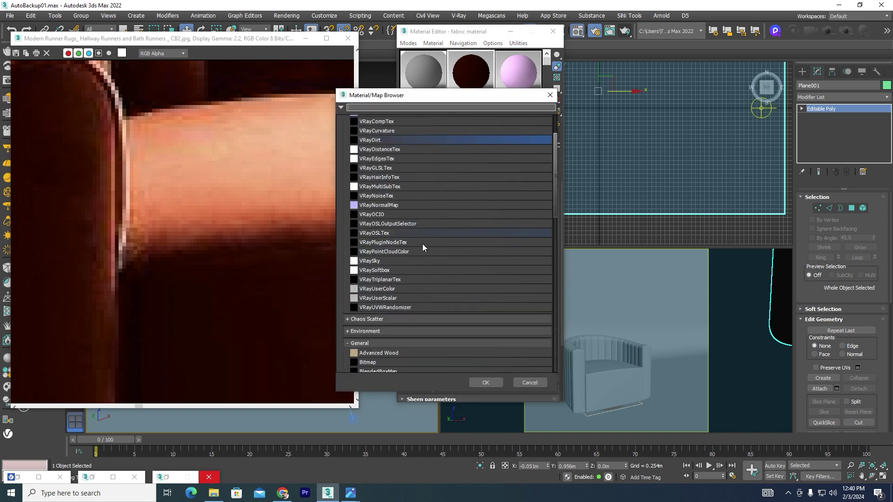
{"action": "scroll", "coordinate": [423, 250], "scroll_direction": "down", "scroll_amount": 3}
{"action": "scroll", "coordinate": [371, 239], "scroll_direction": "down", "scroll_amount": 1}
{"action": "scroll", "coordinate": [403, 206], "scroll_direction": "down", "scroll_amount": 1}
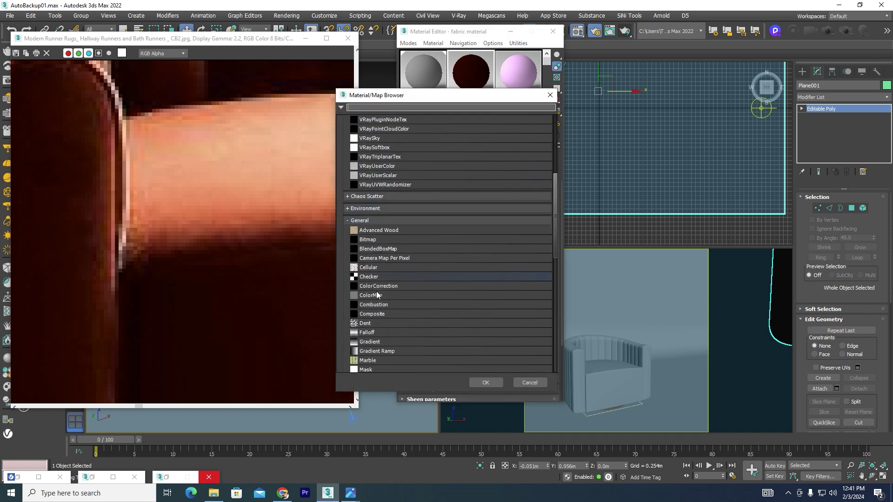
{"action": "scroll", "coordinate": [401, 286], "scroll_direction": "down", "scroll_amount": 1}
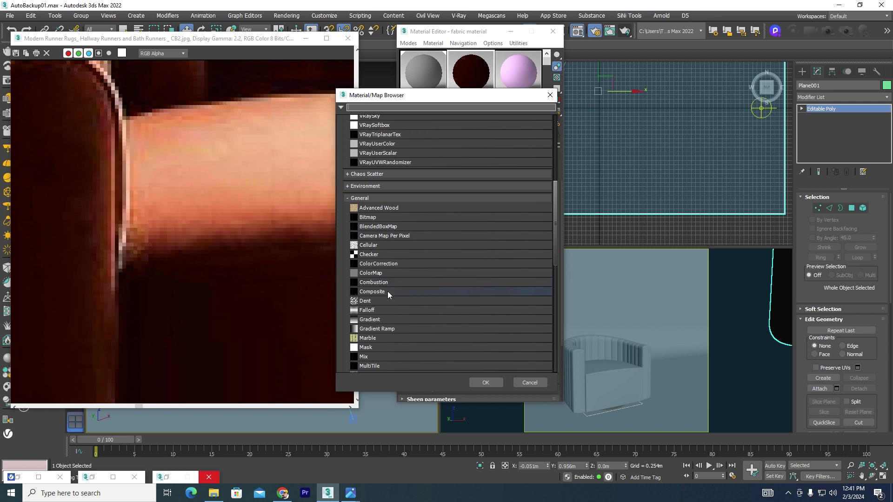
{"action": "left_click", "coordinate": [486, 383]}
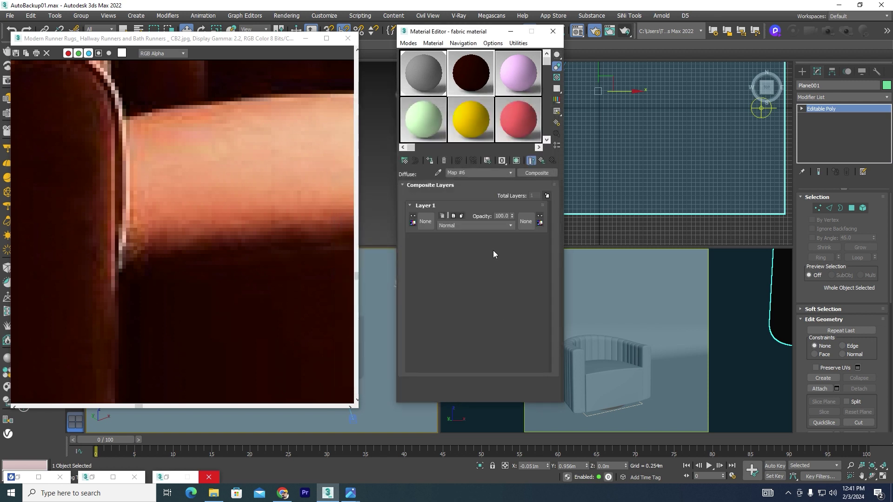
- Put a VRayColor map in the Composite's Layer 1 texture slot
{"action": "left_click", "coordinate": [426, 225]}
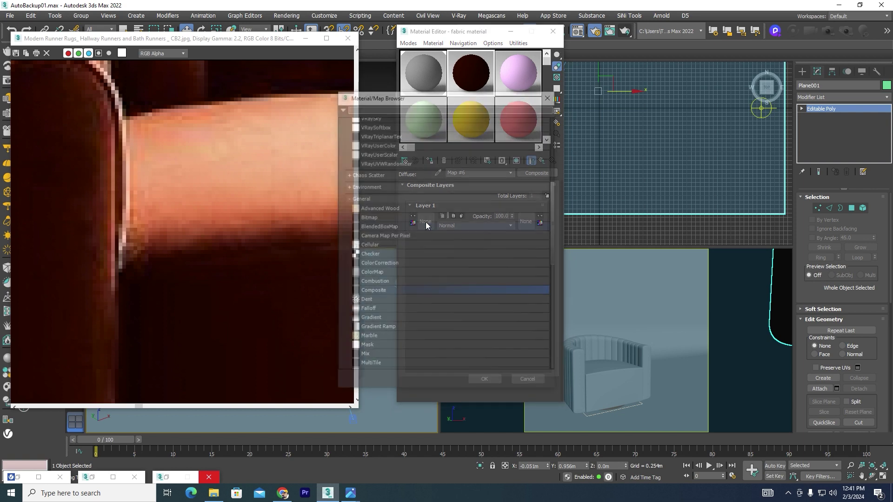
{"action": "scroll", "coordinate": [469, 253], "scroll_direction": "up", "scroll_amount": 3}
{"action": "scroll", "coordinate": [469, 249], "scroll_direction": "up", "scroll_amount": 2}
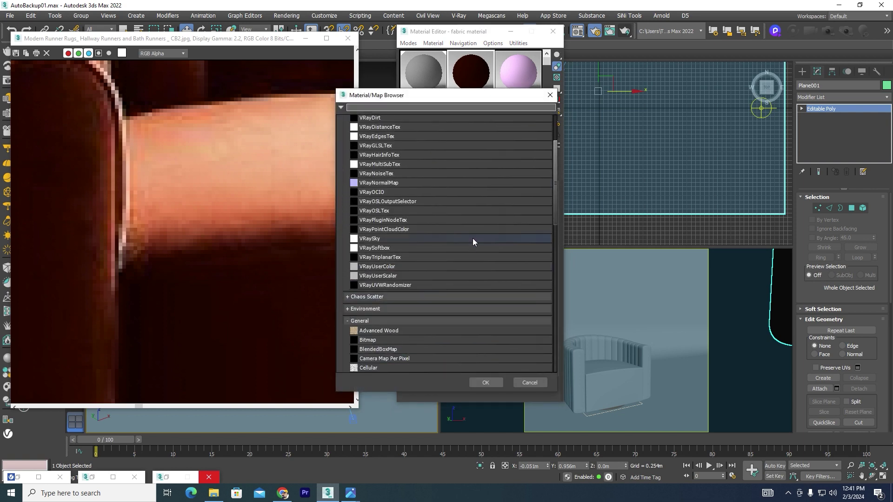
{"action": "scroll", "coordinate": [473, 238], "scroll_direction": "up", "scroll_amount": 3}
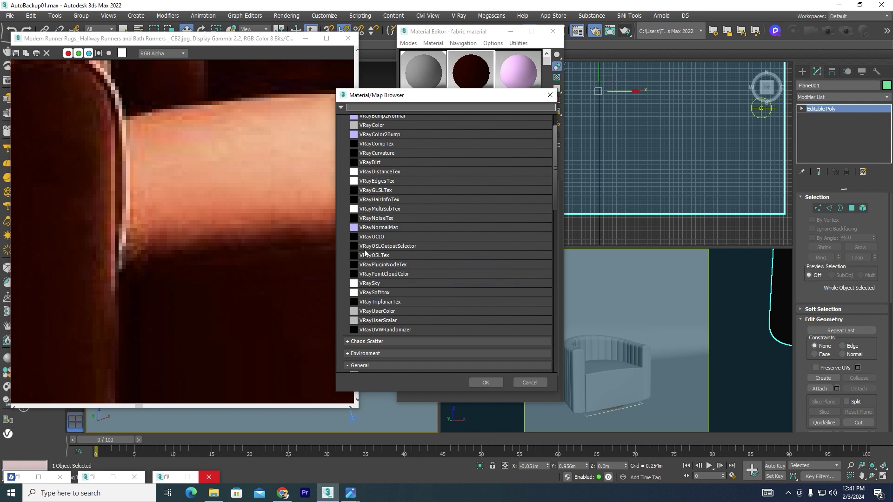
{"action": "scroll", "coordinate": [393, 166], "scroll_direction": "up", "scroll_amount": 2}
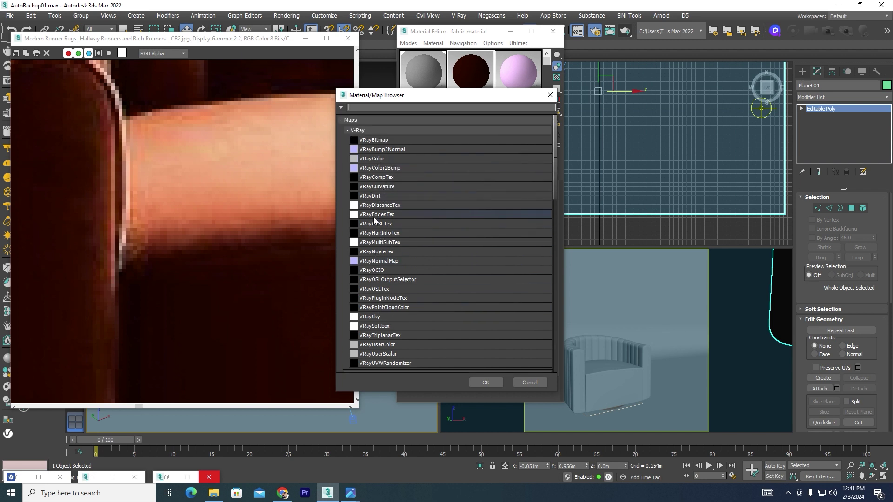
{"action": "left_click", "coordinate": [377, 159]}
- Make VRayColor the layer's map and paste the copied dark red into its colour
{"action": "left_click", "coordinate": [479, 382]}
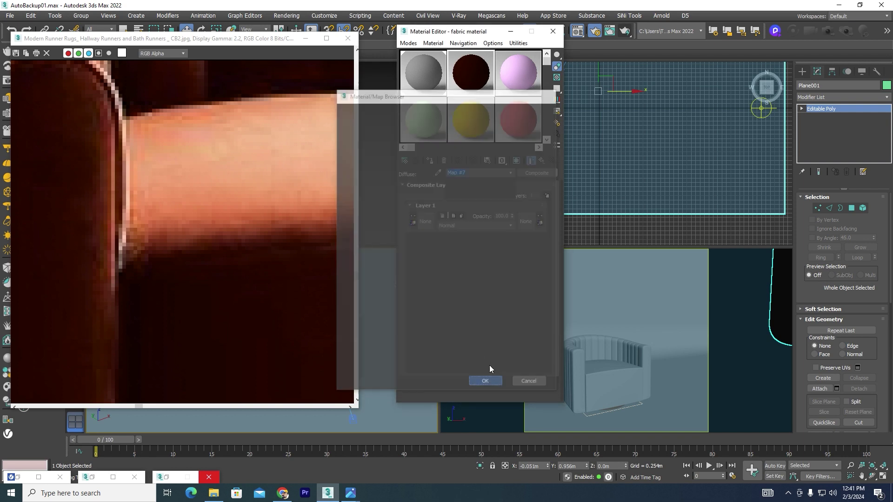
{"action": "right_click", "coordinate": [542, 255]}
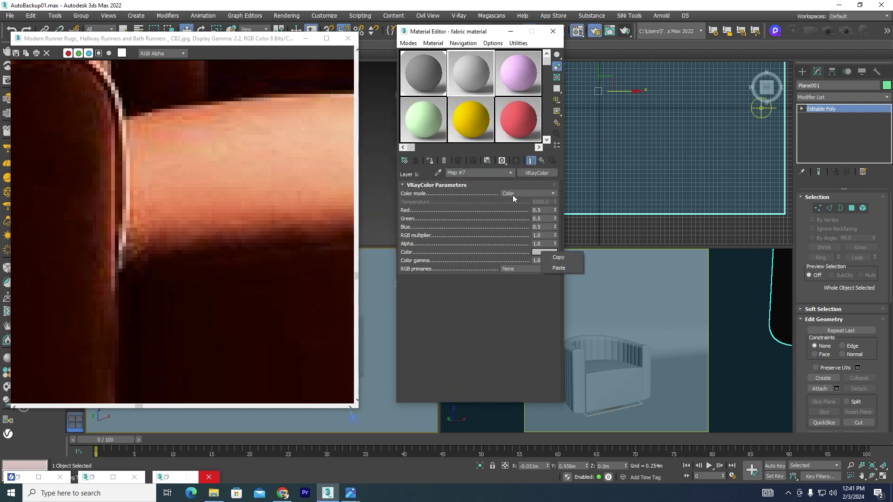
{"action": "left_click", "coordinate": [560, 269]}
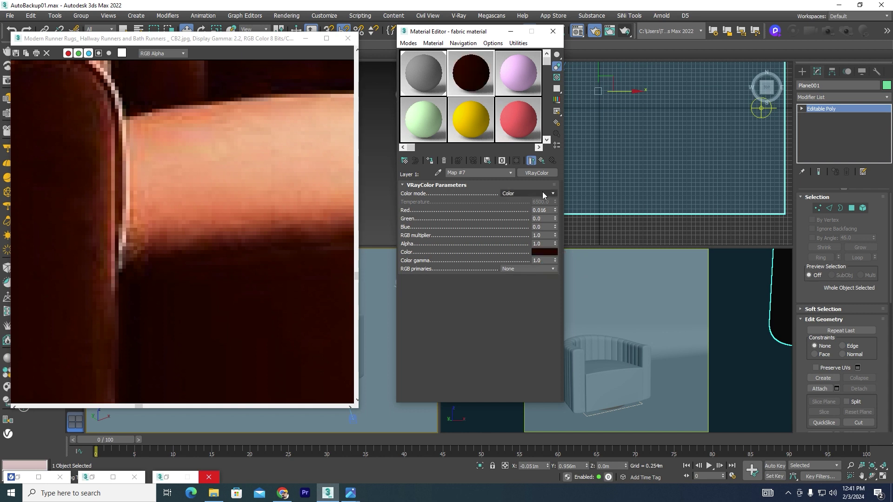
{"action": "left_click", "coordinate": [542, 160]}
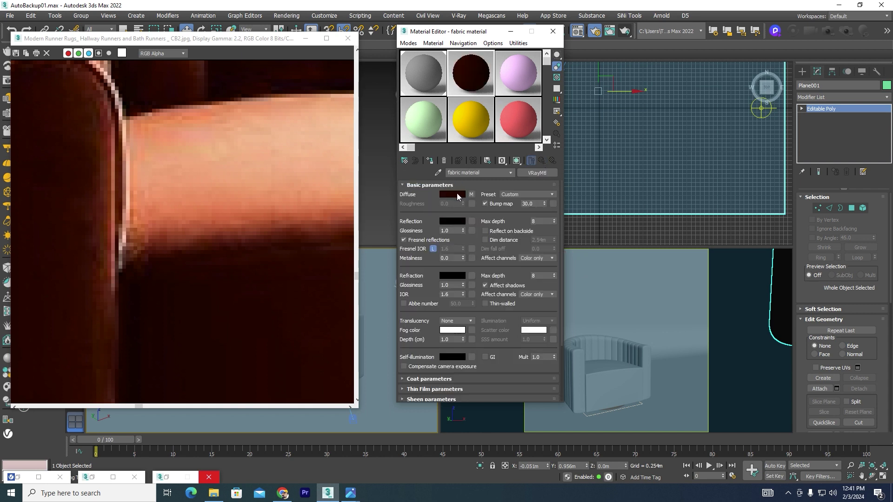
- Try lightening the Composite layer 1 VRayColor's colour, then cancel the change
{"action": "left_click", "coordinate": [471, 194]}
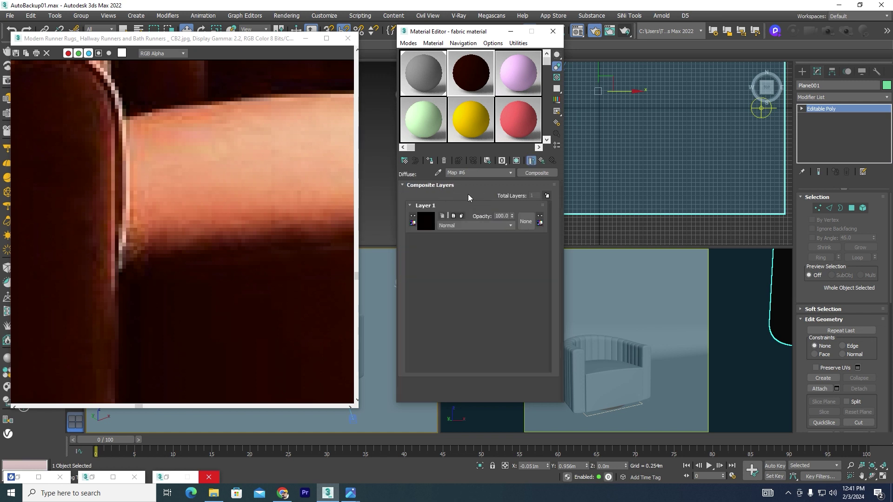
{"action": "left_click", "coordinate": [424, 222]}
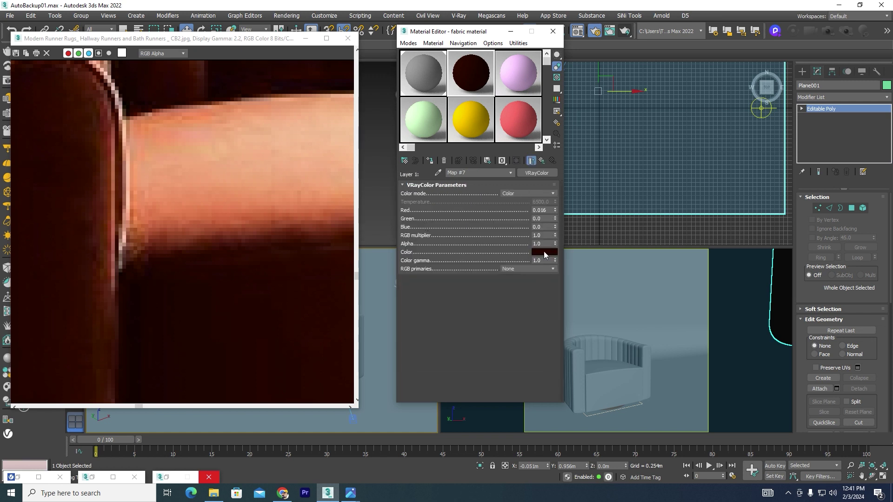
{"action": "left_click", "coordinate": [544, 252]}
{"action": "left_click_drag", "start_coordinate": [266, 62], "coordinate": [268, 68]}
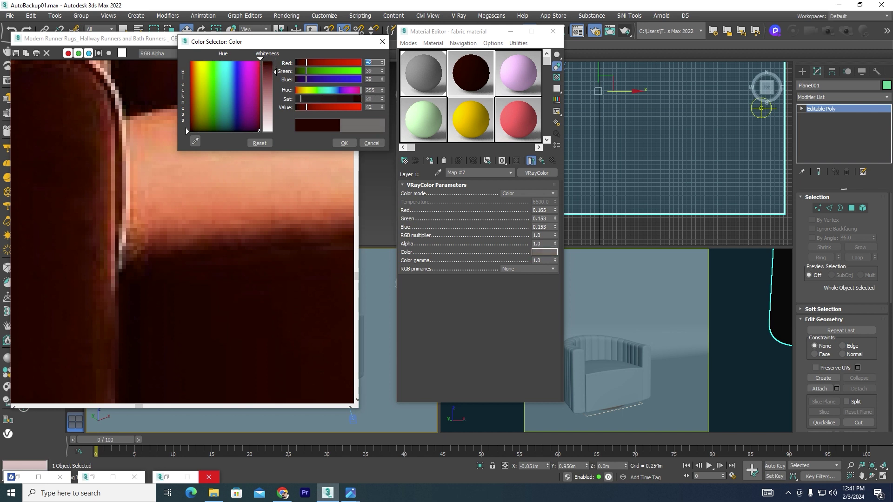
{"action": "left_click", "coordinate": [372, 143]}
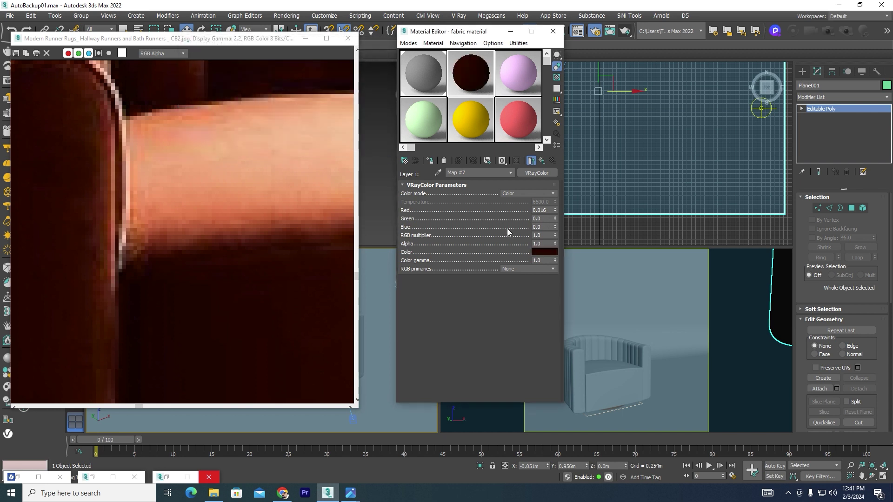
- Eyedropper the chair's reddish-brown from the photo, lighten it slightly, and return to the fabric material
{"action": "left_click", "coordinate": [545, 252]}
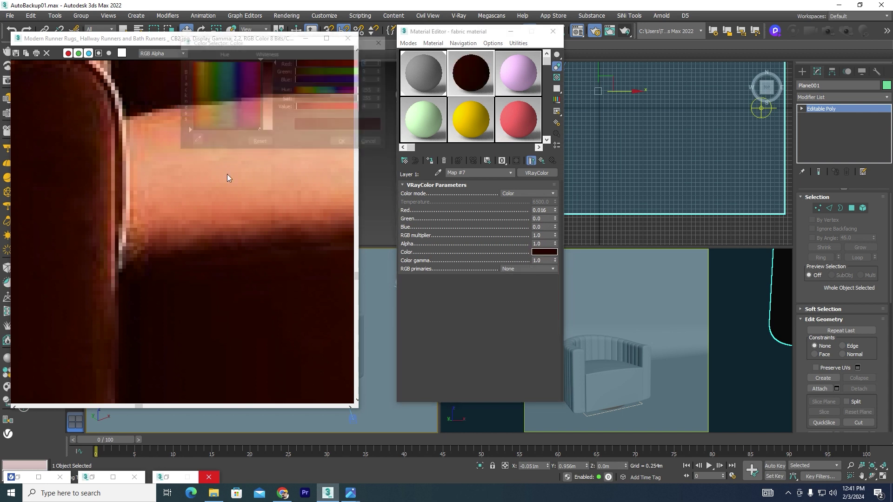
{"action": "left_click", "coordinate": [195, 142]}
{"action": "left_click", "coordinate": [269, 223]}
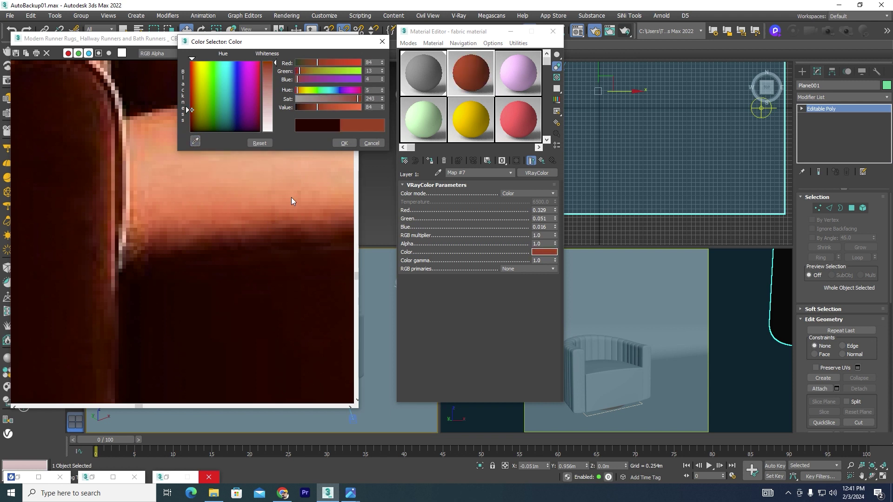
{"action": "left_click_drag", "start_coordinate": [275, 63], "coordinate": [275, 64]}
{"action": "left_click", "coordinate": [343, 143]}
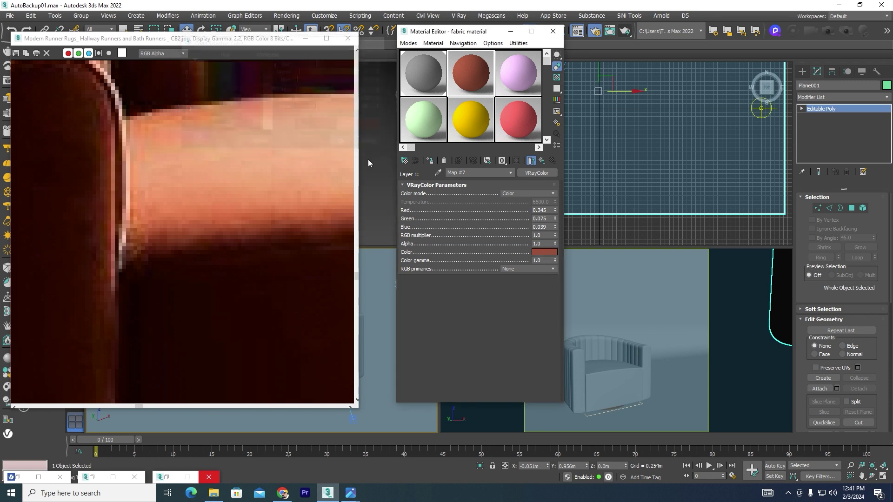
{"action": "left_click", "coordinate": [542, 161]}
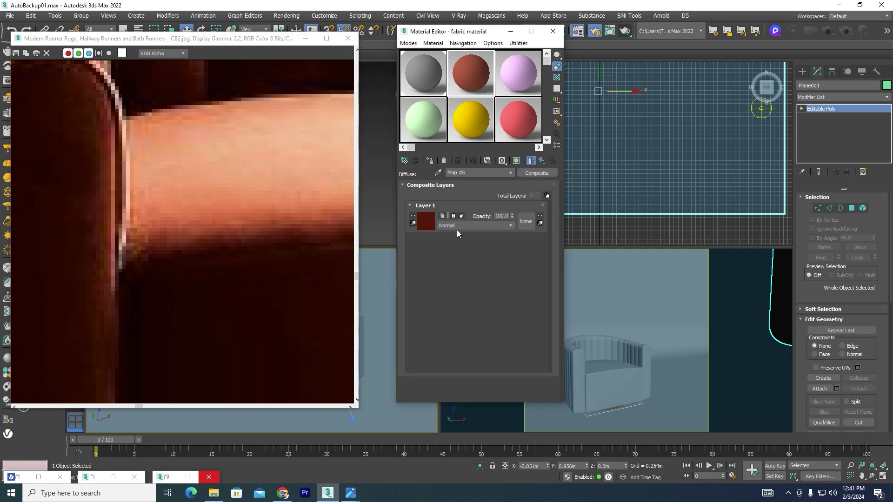
{"action": "left_click", "coordinate": [542, 160]}
- Assign the fabric material to the armchair and close the reference photo
{"action": "left_click", "coordinate": [626, 389]}
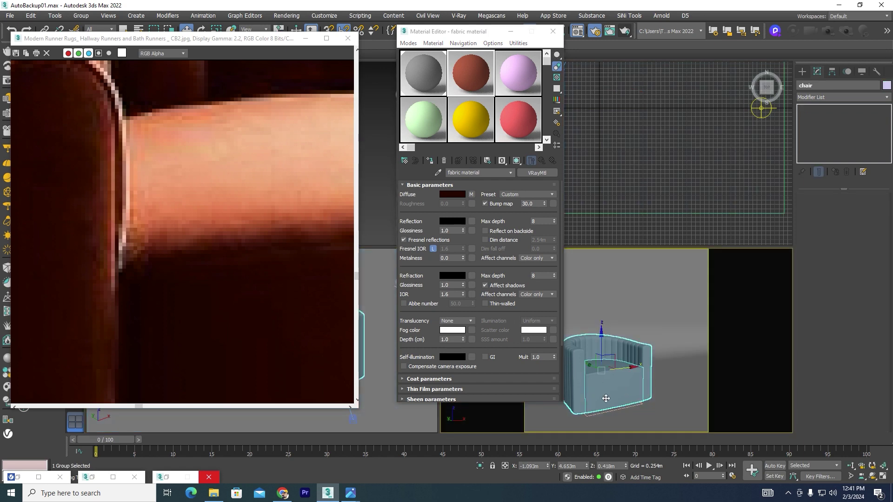
{"action": "left_click", "coordinate": [430, 160]}
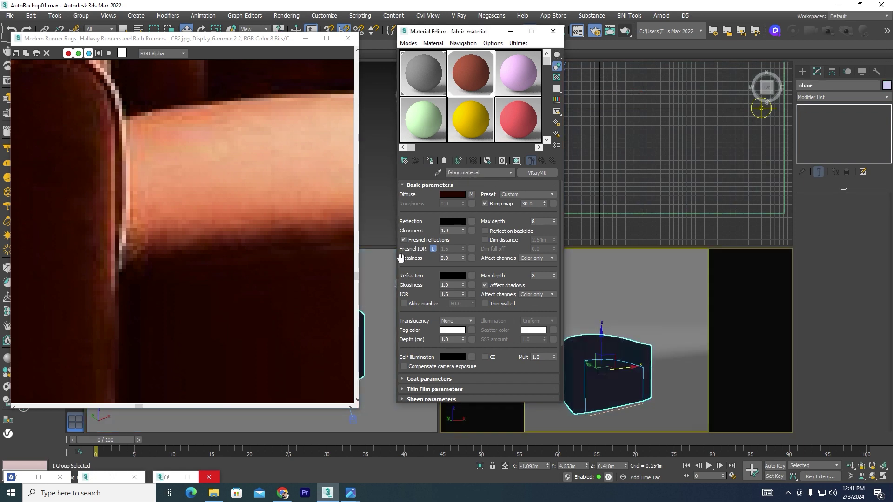
{"action": "scroll", "coordinate": [197, 208], "scroll_direction": "down", "scroll_amount": 5}
{"action": "scroll", "coordinate": [198, 209], "scroll_direction": "down", "scroll_amount": 3}
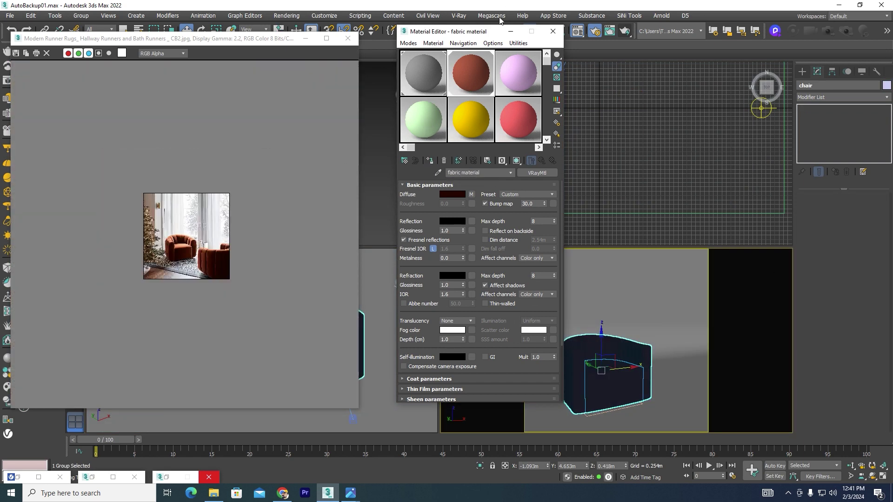
{"action": "left_click", "coordinate": [348, 38]}
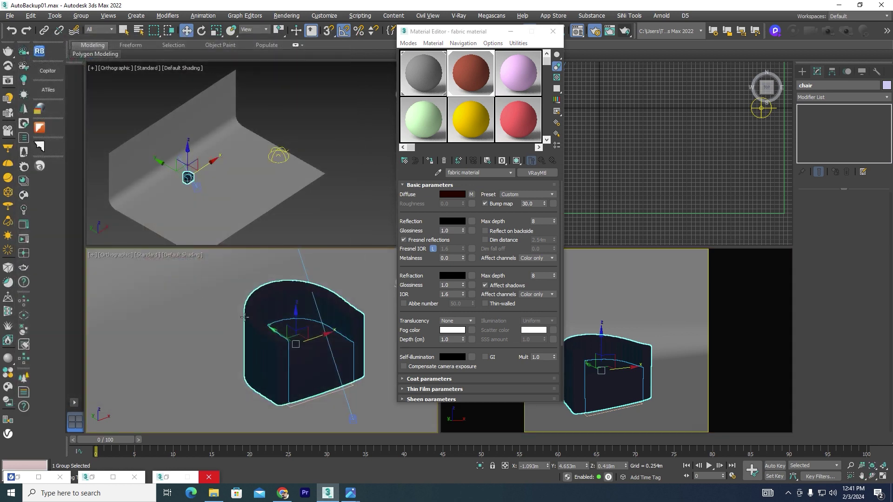
- Select Cylinder002 beneath the chair and isolate it in the viewports
{"action": "scroll", "coordinate": [279, 354], "scroll_direction": "up", "scroll_amount": 4}
{"action": "scroll", "coordinate": [273, 355], "scroll_direction": "up", "scroll_amount": 2}
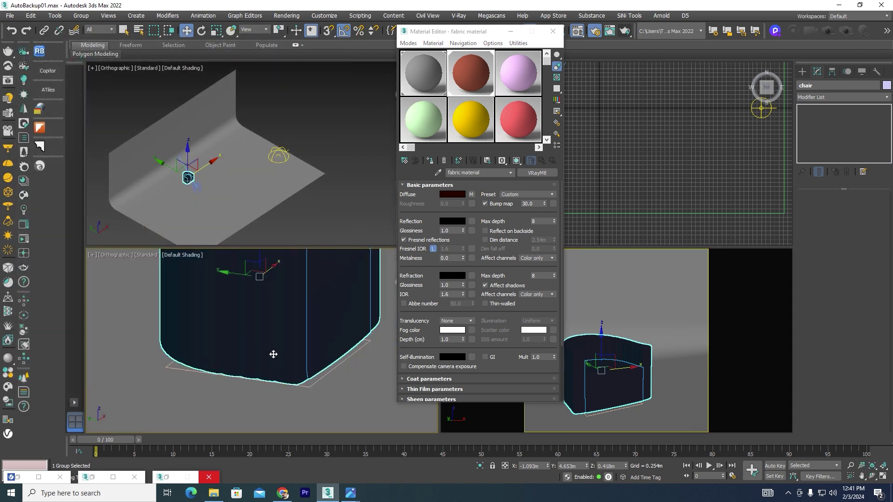
{"action": "scroll", "coordinate": [273, 355], "scroll_direction": "up", "scroll_amount": 3}
{"action": "scroll", "coordinate": [283, 356], "scroll_direction": "up", "scroll_amount": 2}
{"action": "scroll", "coordinate": [279, 340], "scroll_direction": "up", "scroll_amount": 2}
{"action": "scroll", "coordinate": [275, 323], "scroll_direction": "up", "scroll_amount": 2}
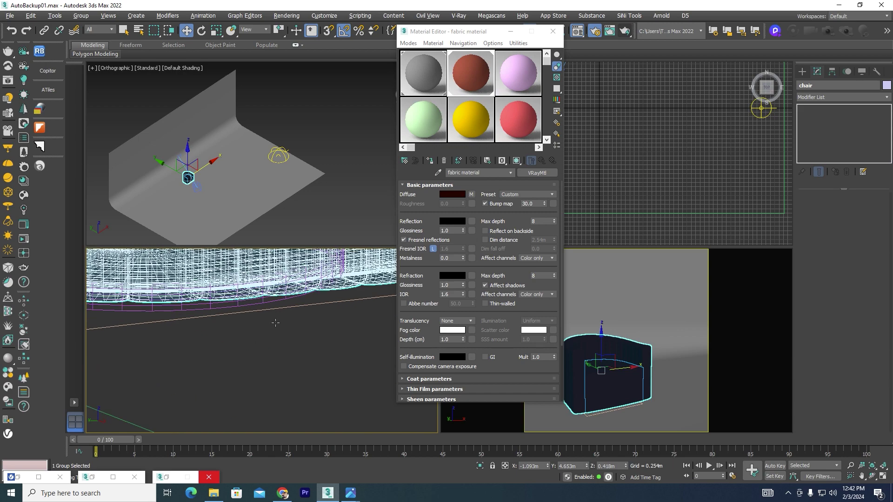
{"action": "left_click", "coordinate": [272, 301]}
{"action": "scroll", "coordinate": [274, 321], "scroll_direction": "up", "scroll_amount": 2}
{"action": "scroll", "coordinate": [265, 344], "scroll_direction": "up", "scroll_amount": 3}
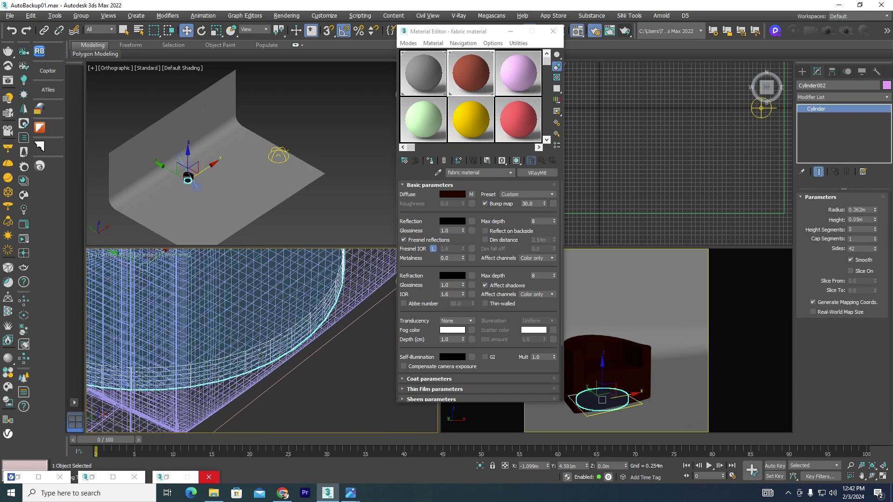
{"action": "left_click", "coordinate": [479, 466]}
{"action": "scroll", "coordinate": [264, 367], "scroll_direction": "down", "scroll_amount": 3}
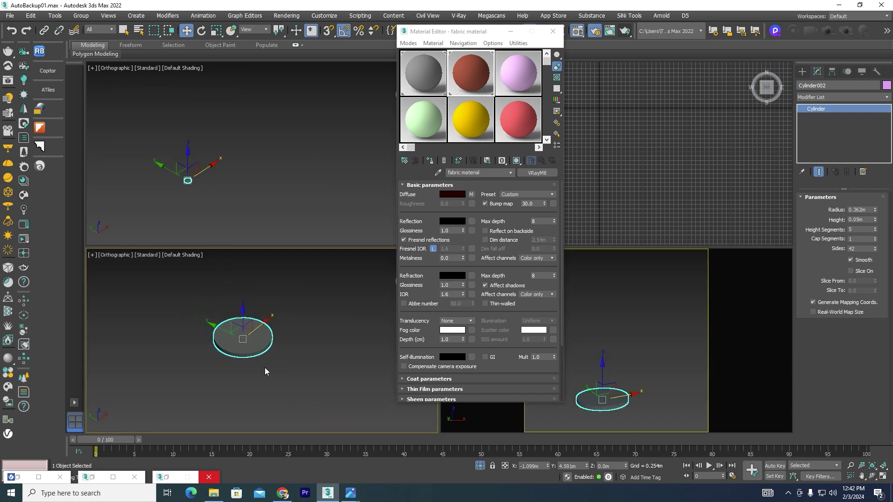
{"action": "scroll", "coordinate": [302, 307], "scroll_direction": "up", "scroll_amount": 4}
{"action": "scroll", "coordinate": [325, 325], "scroll_direction": "down", "scroll_amount": 2}
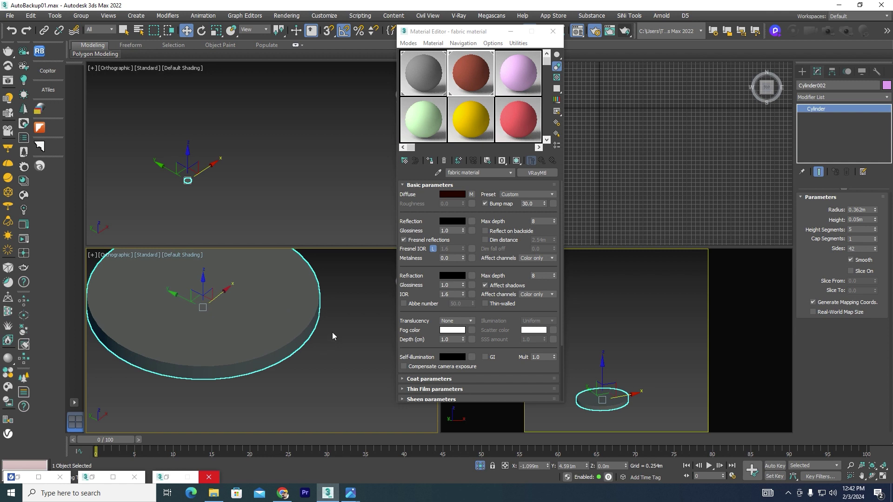
- Load Metallic_Paint_Gold from the V-Ray library's Metal category into a spare material slot
{"action": "left_click", "coordinate": [518, 77]}
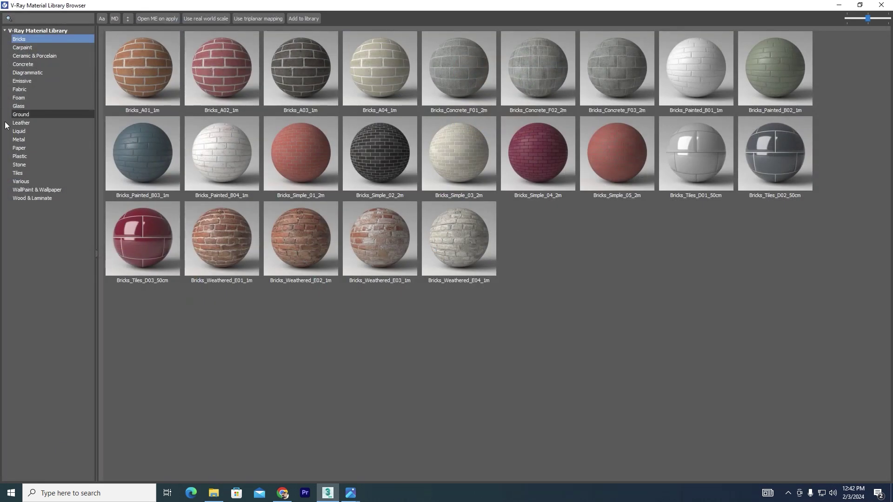
{"action": "left_click", "coordinate": [19, 139]}
{"action": "scroll", "coordinate": [392, 185], "scroll_direction": "down", "scroll_amount": 10}
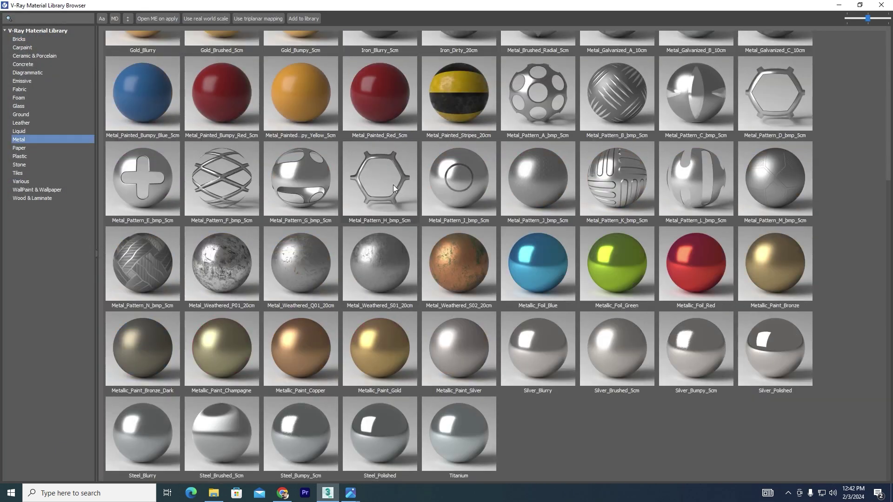
{"action": "right_click", "coordinate": [378, 336]}
{"action": "left_click", "coordinate": [423, 355]}
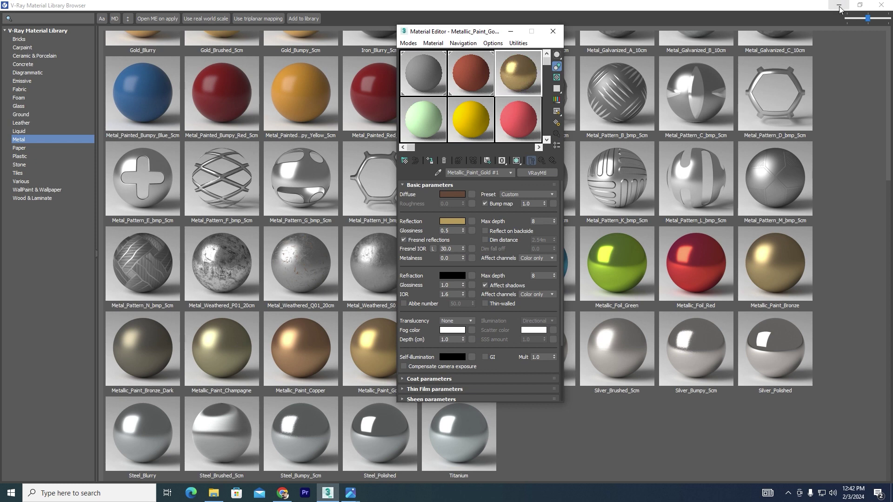
{"action": "left_click", "coordinate": [840, 5]}
- Assign the gold material to the cylinder, close the editor, and exit Isolate Selection
{"action": "left_click", "coordinate": [431, 160]}
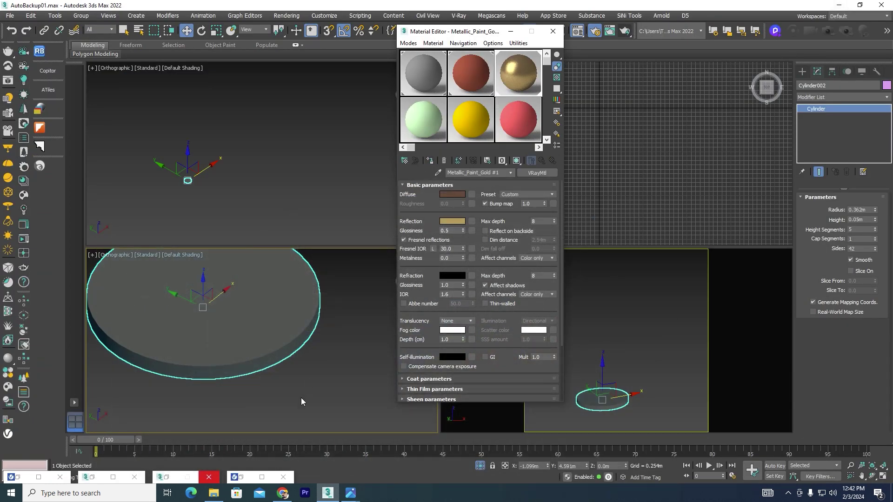
{"action": "left_click", "coordinate": [360, 282]}
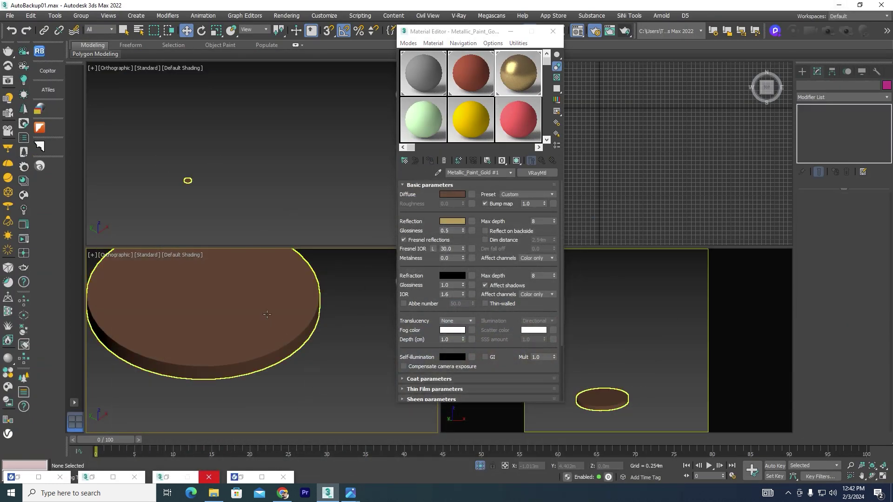
{"action": "left_click", "coordinate": [553, 31]}
{"action": "left_click", "coordinate": [481, 465]}
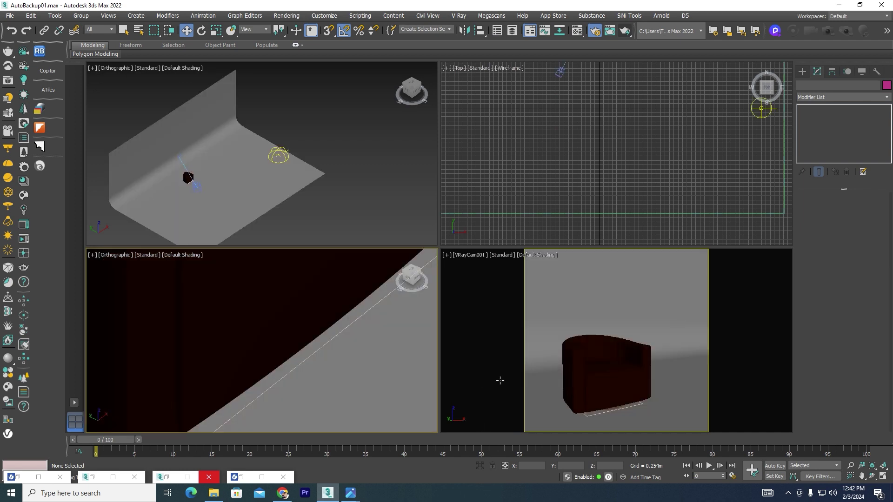
- With the backdrop plane selected, copy the fabric's rust layer colour into an unused material's base colour
{"action": "left_click", "coordinate": [502, 379]}
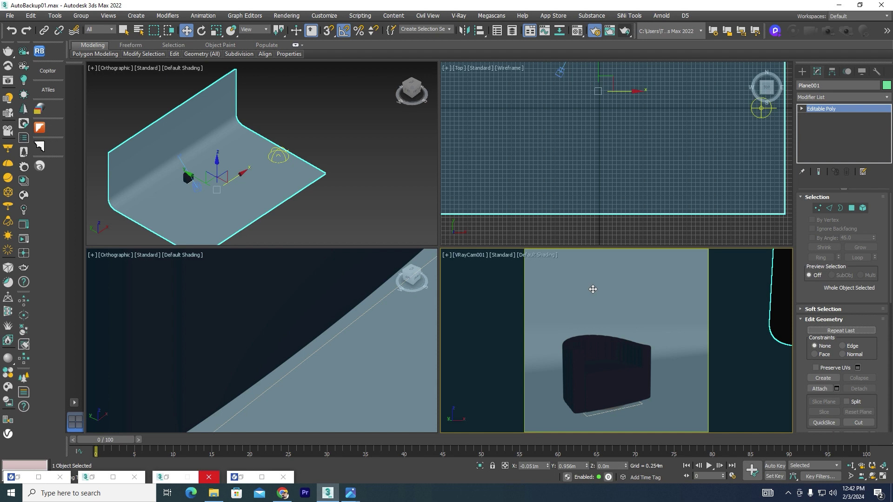
{"action": "key", "text": "m"}
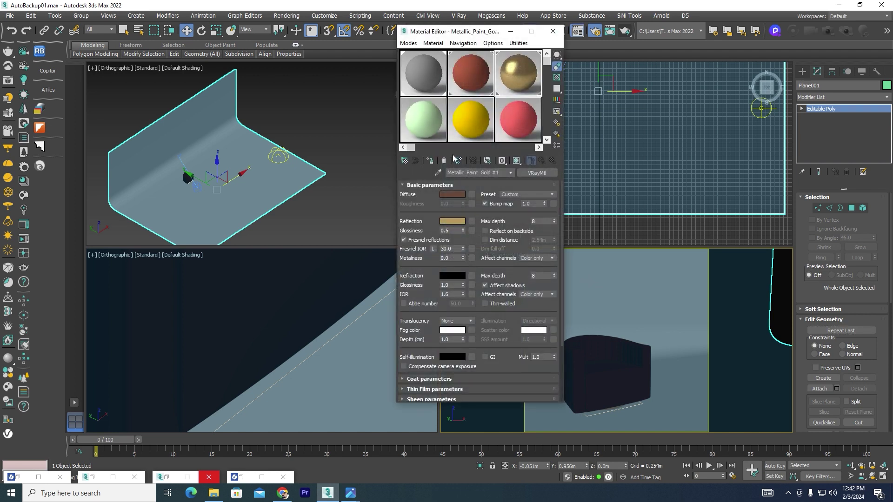
{"action": "left_click", "coordinate": [476, 84]}
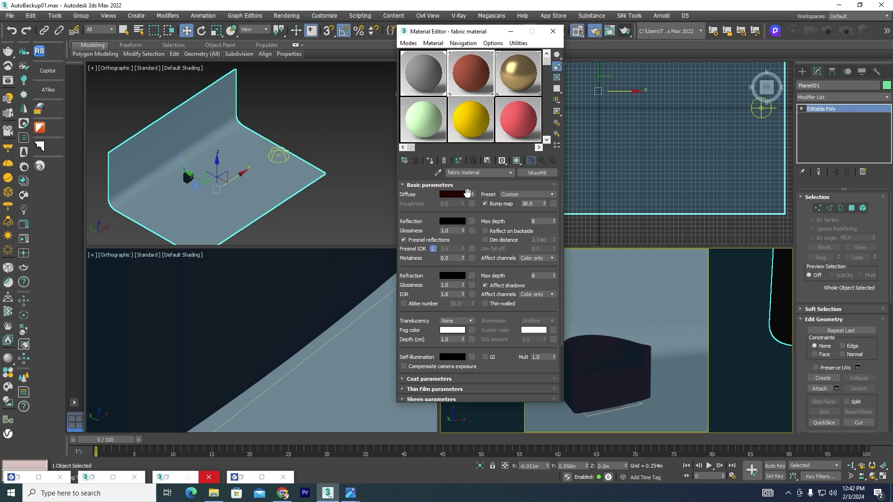
{"action": "left_click", "coordinate": [471, 196]}
{"action": "right_click", "coordinate": [427, 221]}
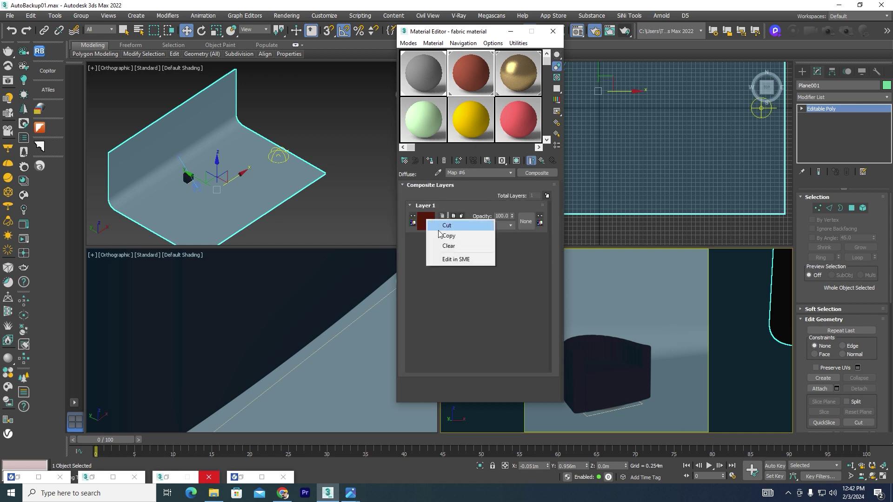
{"action": "left_click", "coordinate": [455, 240]}
{"action": "left_click", "coordinate": [427, 124]}
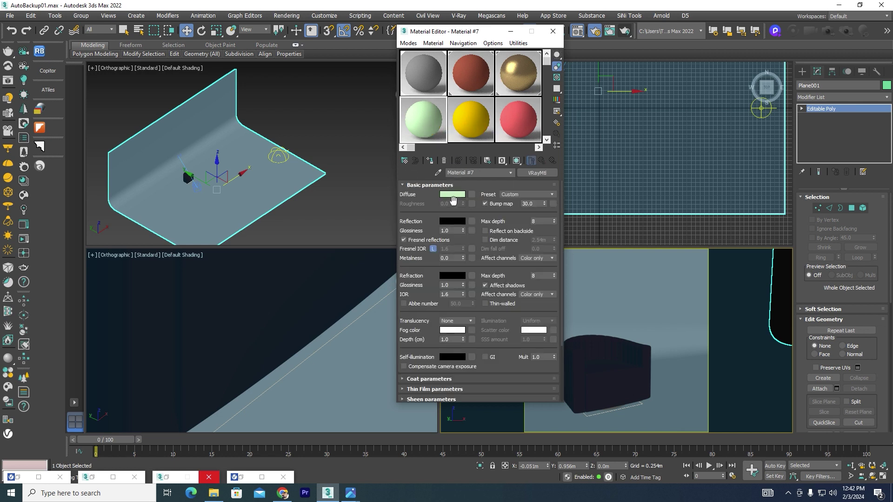
{"action": "right_click", "coordinate": [454, 194]}
{"action": "left_click", "coordinate": [472, 209]}
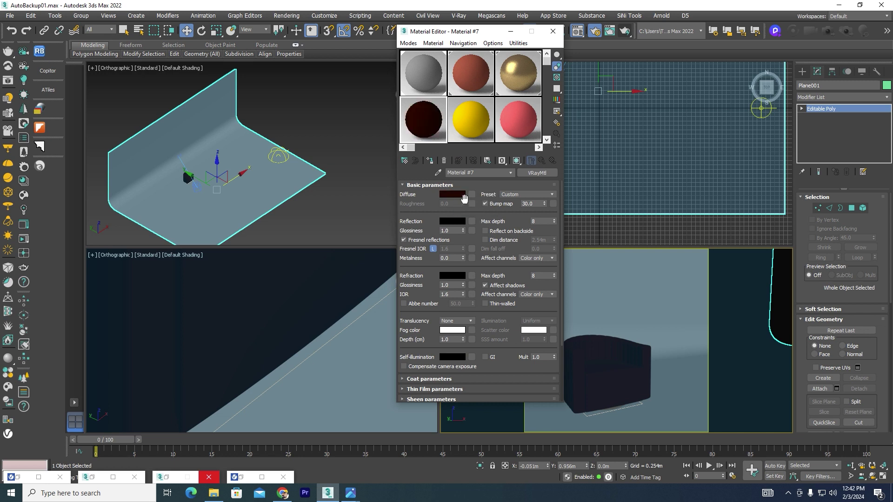
{"action": "left_click", "coordinate": [456, 195]}
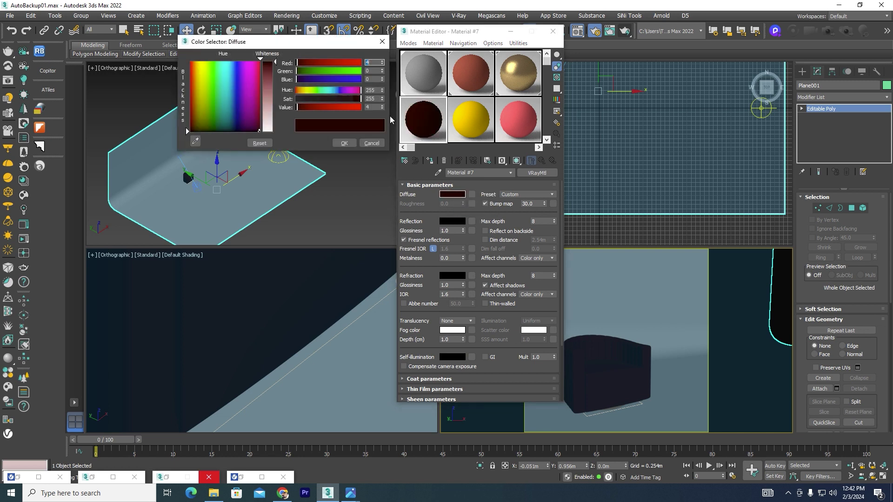
{"action": "left_click", "coordinate": [371, 143]}
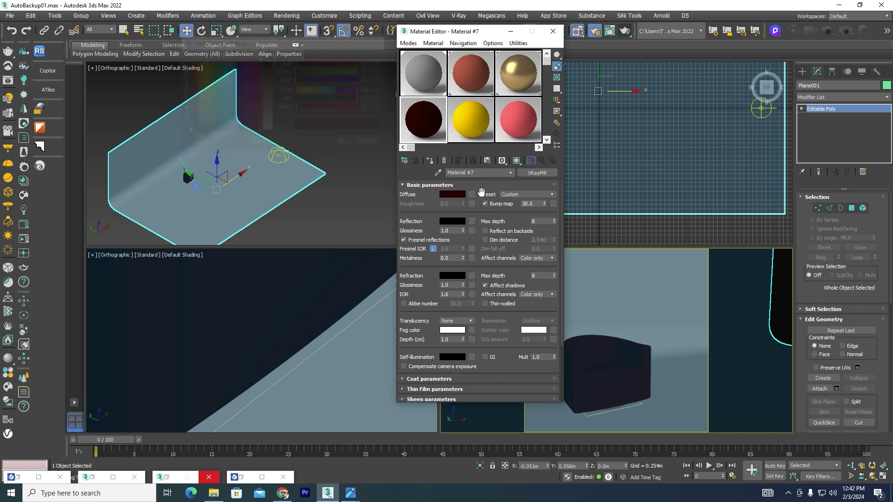
- Re-paste the fabric's rust colour as the backdrop material's diffuse and assign it to Plane001
{"action": "left_click", "coordinate": [475, 82]}
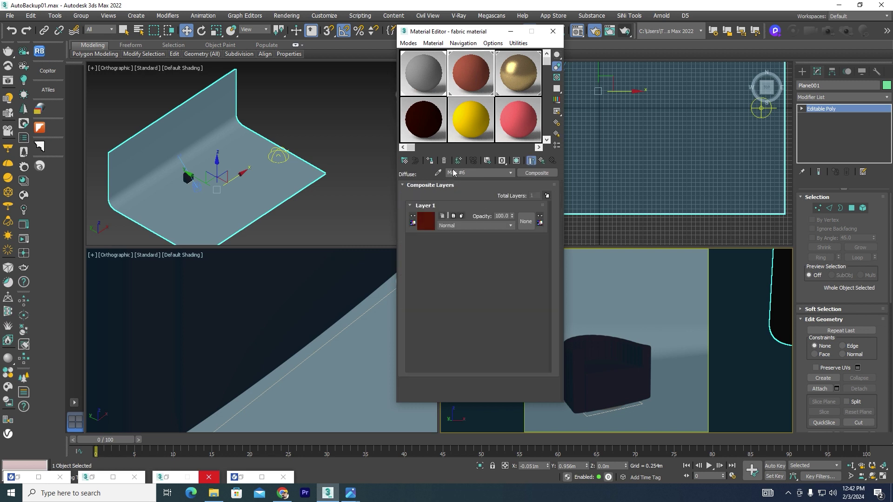
{"action": "left_click", "coordinate": [422, 225]}
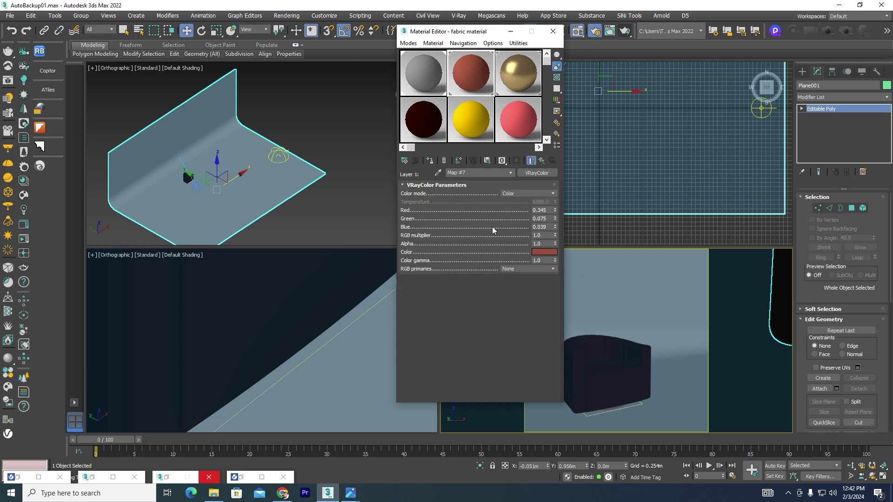
{"action": "left_click", "coordinate": [439, 132]}
{"action": "right_click", "coordinate": [456, 194]}
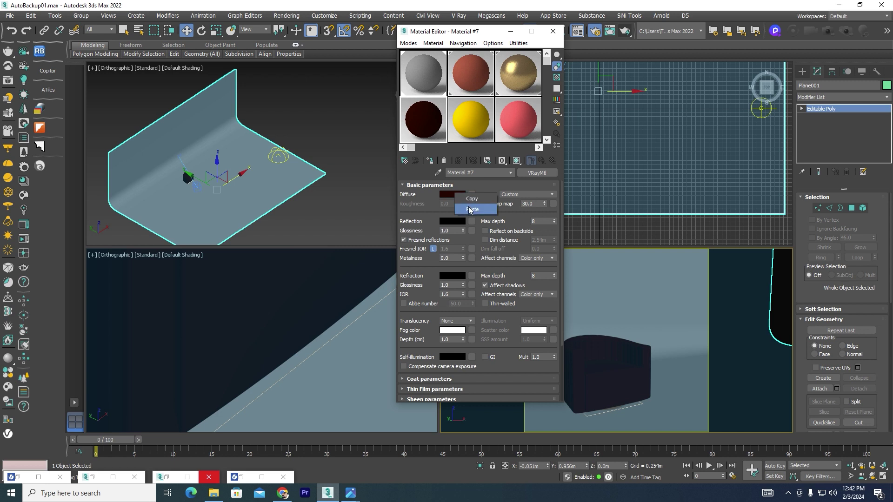
{"action": "left_click", "coordinate": [471, 211]}
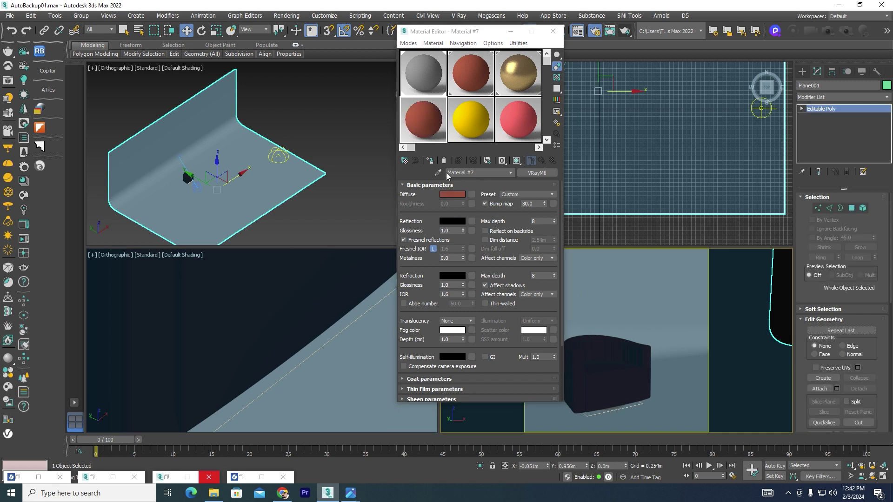
{"action": "left_click", "coordinate": [430, 160]}
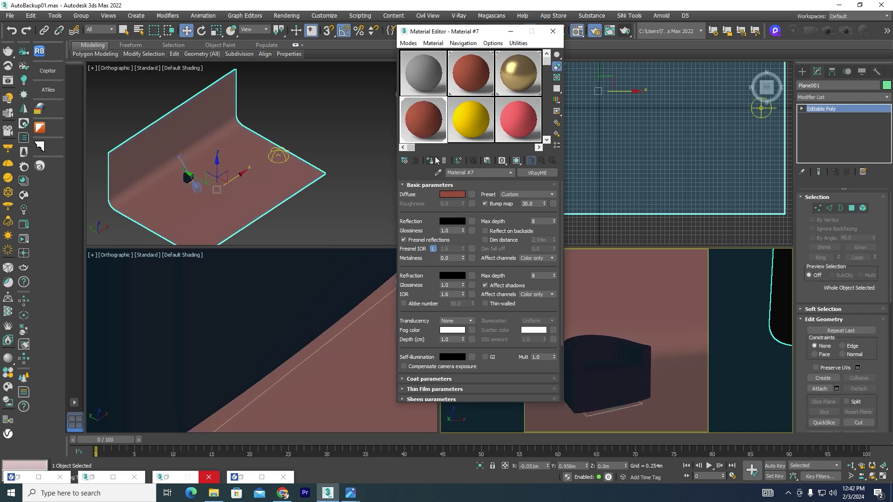
- Darken the backdrop's base colour slightly, close the editor, and start a production render
{"action": "left_click", "coordinate": [448, 195]}
{"action": "left_click", "coordinate": [269, 81]}
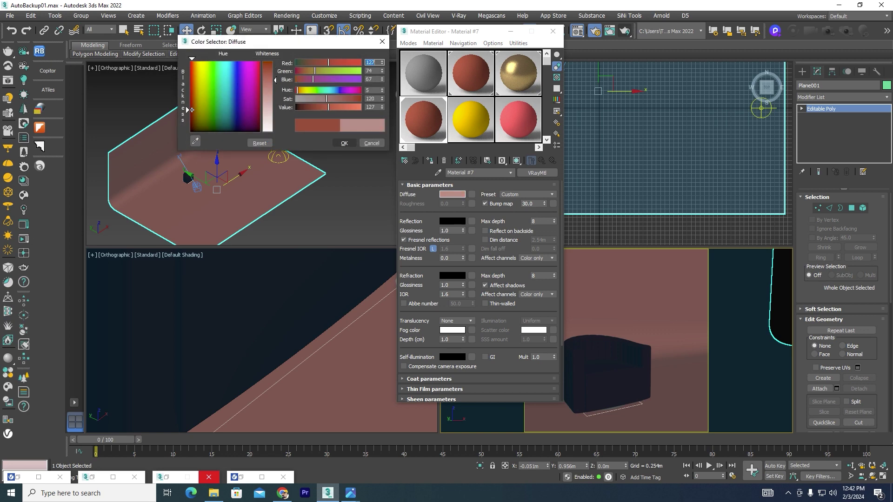
{"action": "left_click_drag", "start_coordinate": [270, 84], "coordinate": [269, 71]}
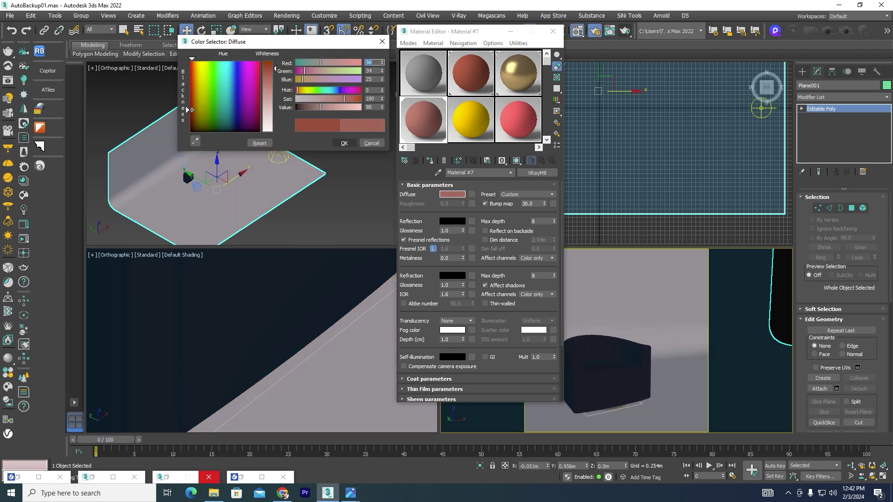
{"action": "left_click", "coordinate": [344, 143]}
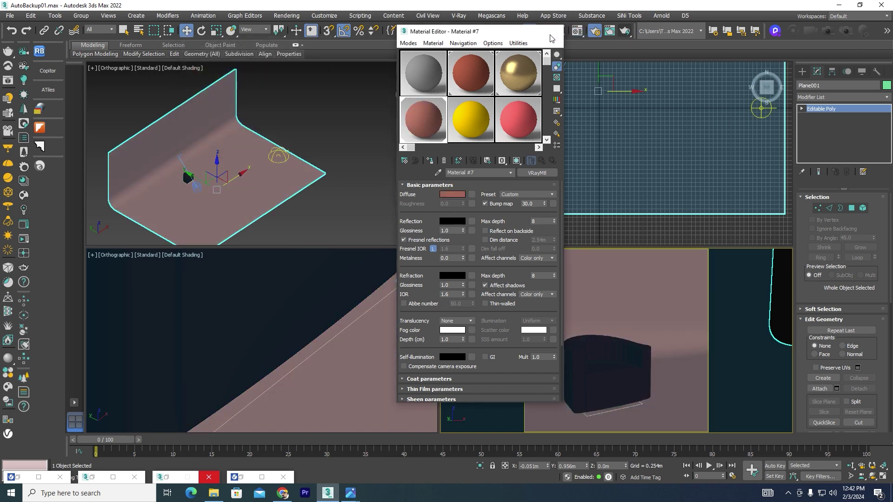
{"action": "left_click", "coordinate": [552, 31]}
{"action": "left_click", "coordinate": [625, 31]}
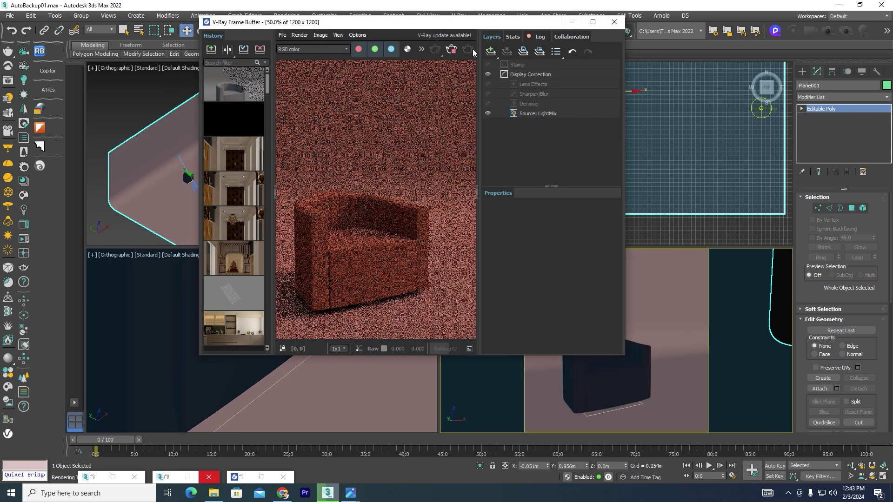
- Maximize the V-Ray Frame Buffer, inspect the render at 100%, stop it, and minimize the window
{"action": "left_click", "coordinate": [593, 22]}
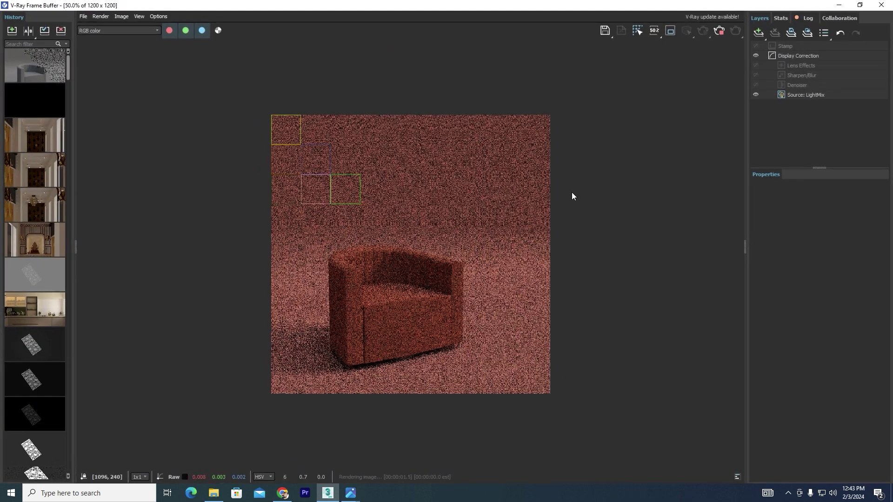
{"action": "scroll", "coordinate": [419, 326], "scroll_direction": "up", "scroll_amount": 1}
{"action": "scroll", "coordinate": [371, 346], "scroll_direction": "down", "scroll_amount": 1}
{"action": "scroll", "coordinate": [333, 354], "scroll_direction": "up", "scroll_amount": 1}
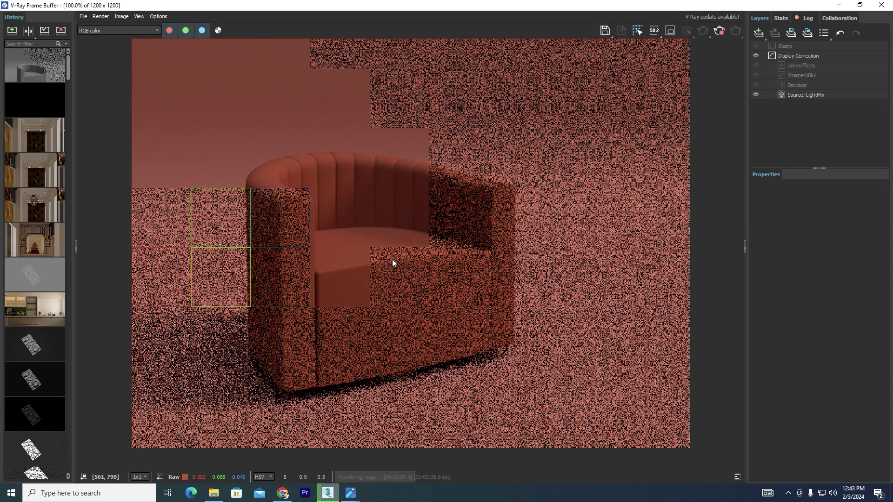
{"action": "scroll", "coordinate": [333, 320], "scroll_direction": "up", "scroll_amount": 1}
{"action": "scroll", "coordinate": [362, 296], "scroll_direction": "down", "scroll_amount": 1}
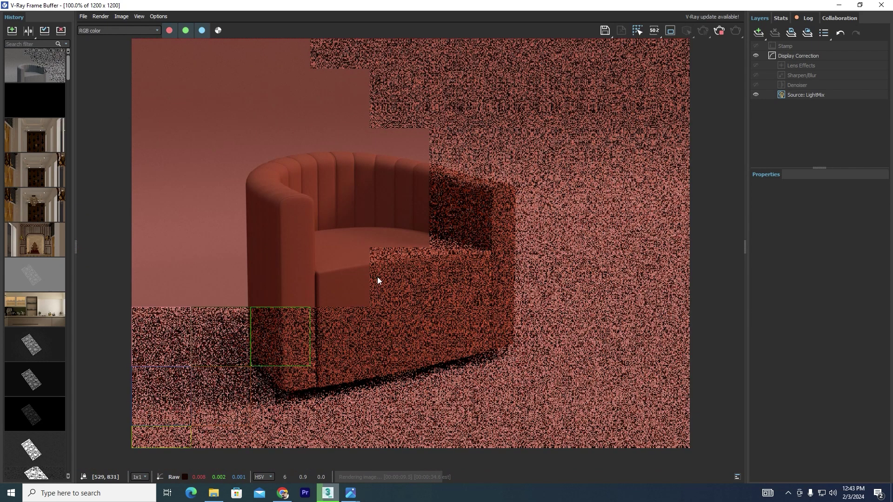
{"action": "left_click", "coordinate": [719, 31]}
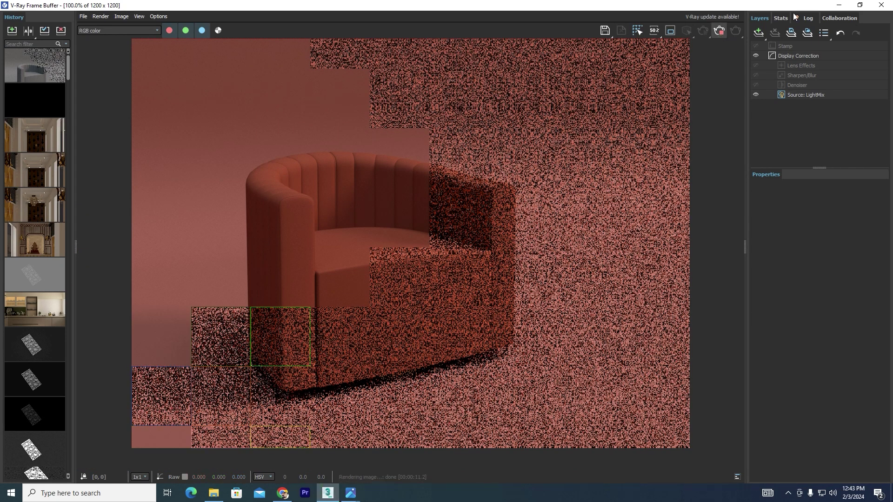
{"action": "left_click", "coordinate": [839, 5]}
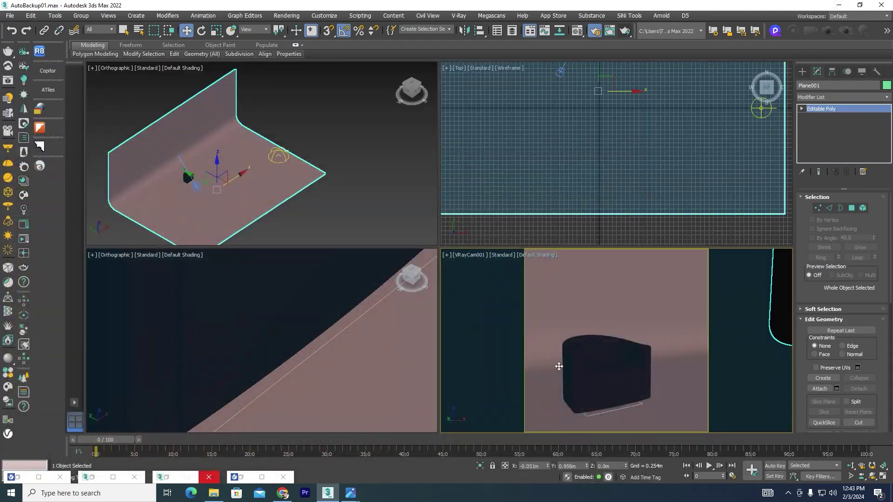
- Open the chair's fabric material in the Material Editor at its Composite diffuse map
{"action": "left_click", "coordinate": [582, 372]}
{"action": "key", "text": "m"}
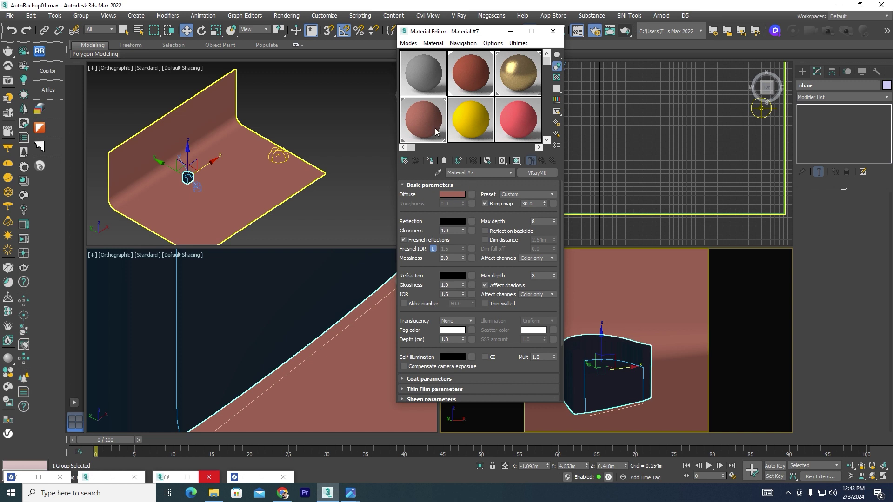
{"action": "left_click", "coordinate": [468, 72]}
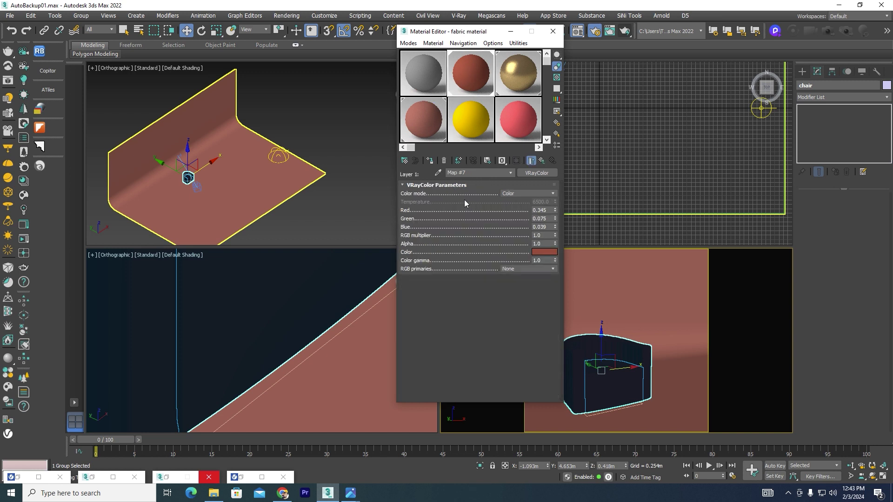
{"action": "left_click", "coordinate": [537, 161]}
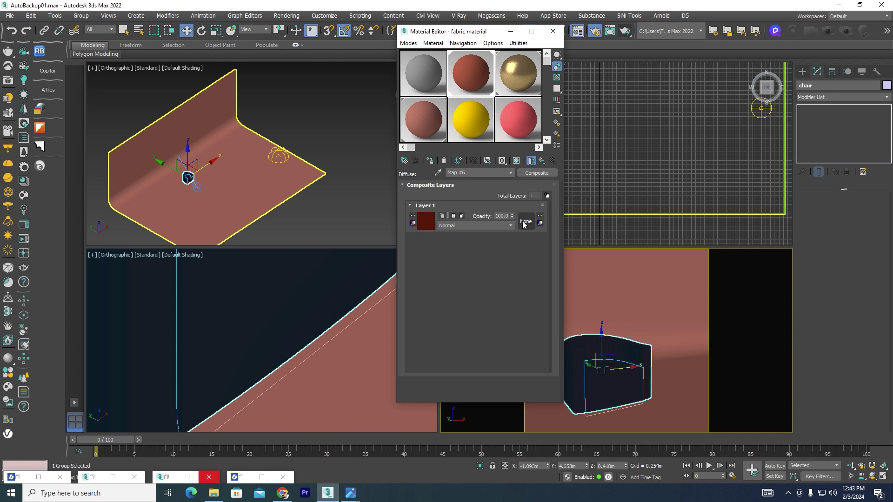
- Give Layer 1 a VRayBitmap mask loaded with the Dirt map 20820087 image
{"action": "left_click", "coordinate": [525, 222]}
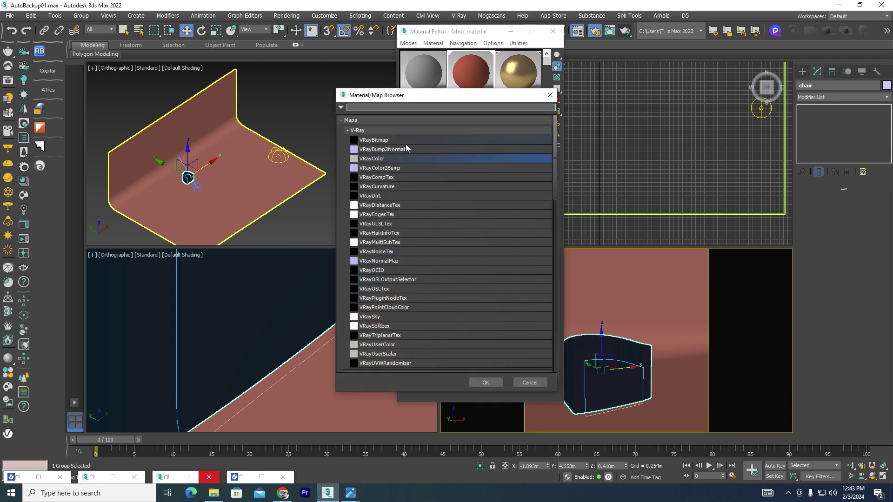
{"action": "left_click", "coordinate": [376, 140]}
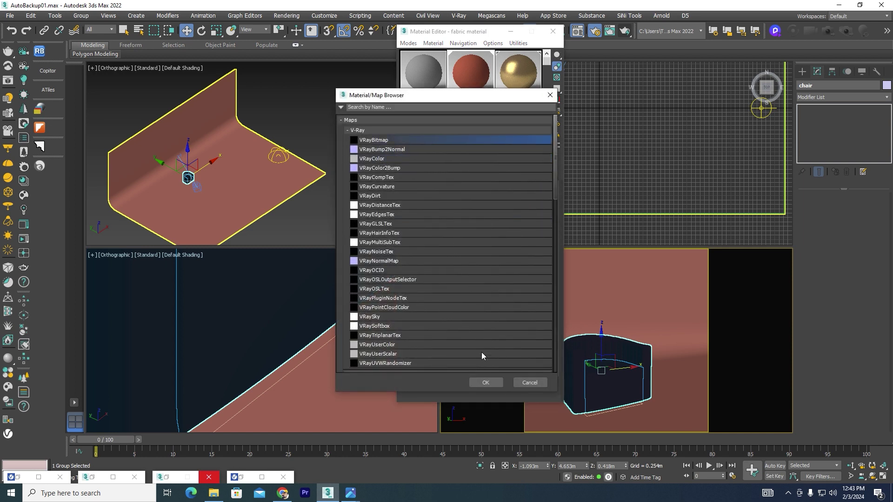
{"action": "left_click", "coordinate": [486, 382]}
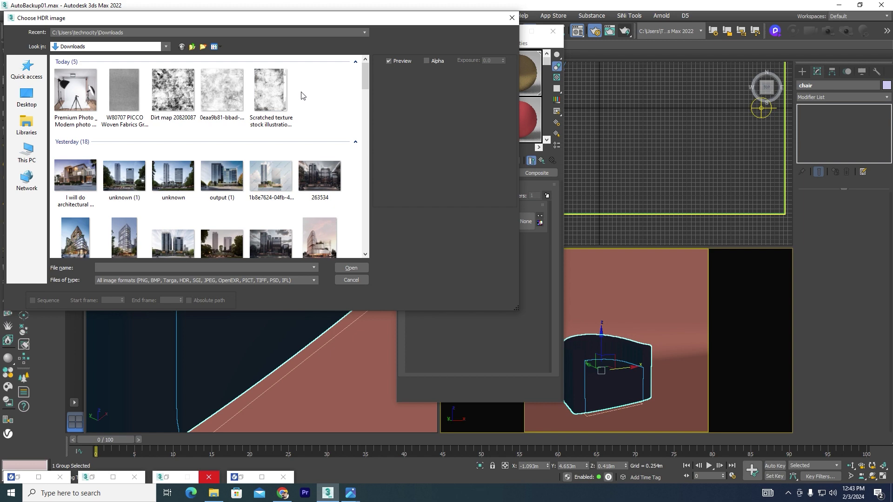
{"action": "left_click", "coordinate": [170, 99]}
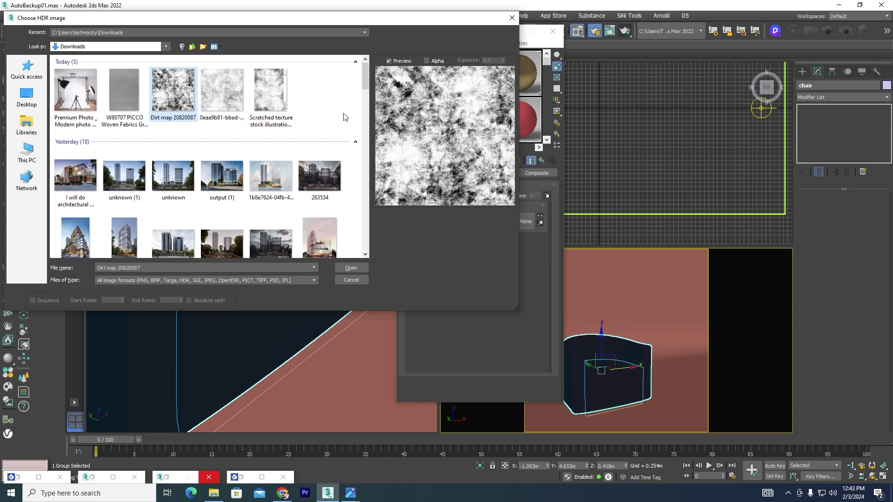
{"action": "left_click", "coordinate": [348, 270]}
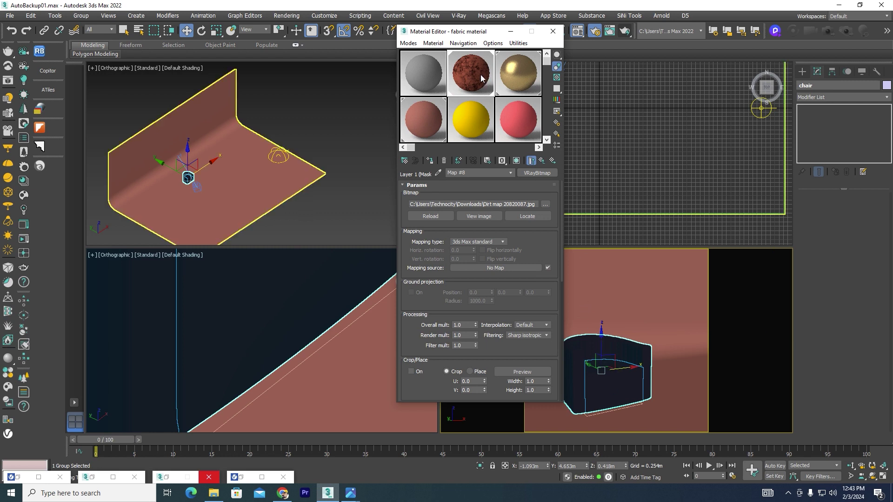
- Keep Layer 1's opacity at 100 after briefly trying 50
{"action": "left_click", "coordinate": [542, 162]}
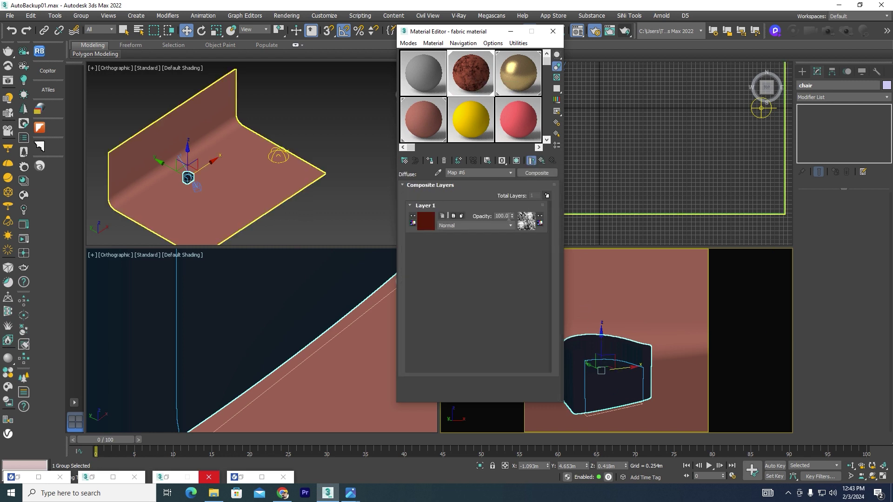
{"action": "left_click_drag", "start_coordinate": [509, 217], "coordinate": [464, 219]}
{"action": "type", "text": "50"}
{"action": "key", "text": "Return"}
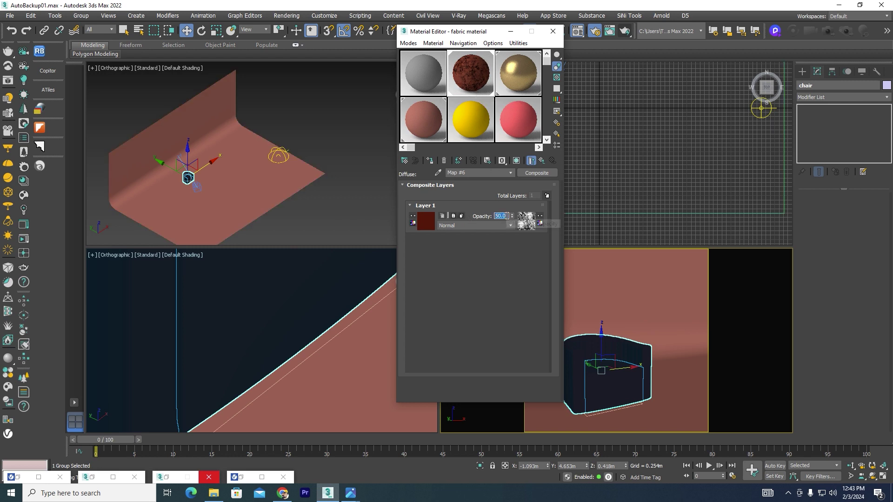
{"action": "type", "text": "1"}
{"action": "key", "text": "Return"}
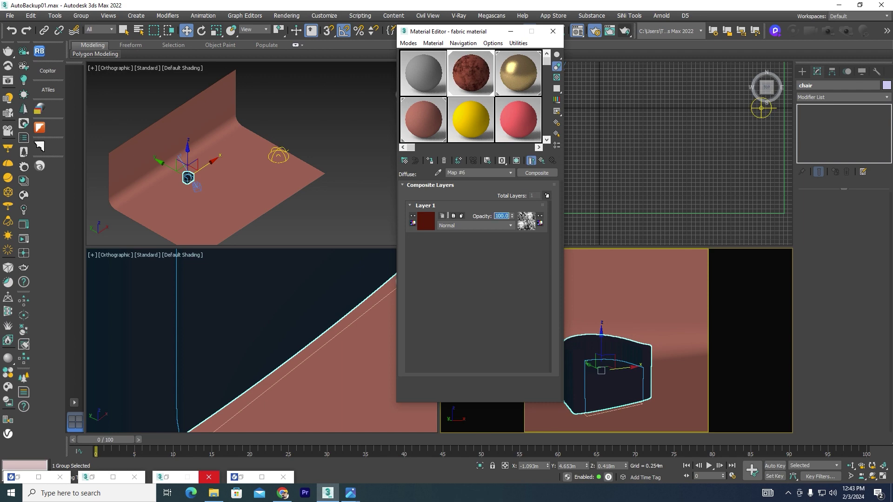
{"action": "scroll", "coordinate": [215, 203], "scroll_direction": "up", "scroll_amount": 3}
- Restore the V-Ray Frame Buffer, render the dirt-mottled fabric, inspect it, then minimize the buffer
{"action": "left_click", "coordinate": [214, 204]}
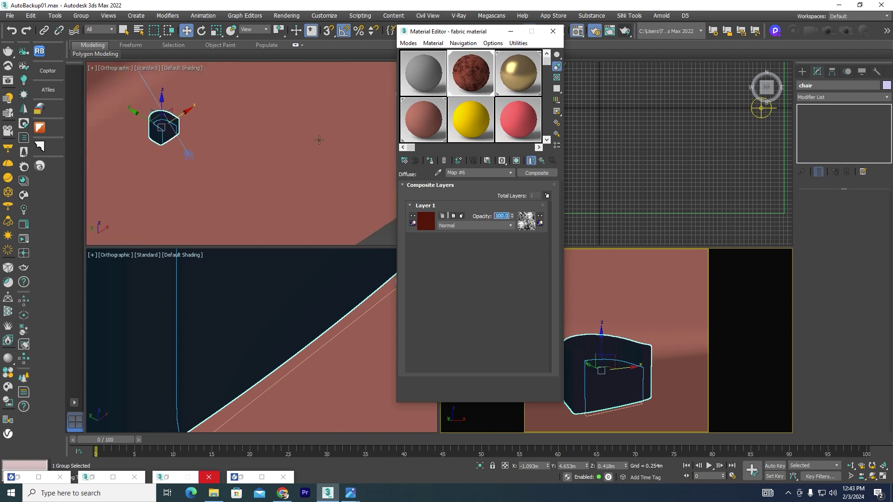
{"action": "left_click", "coordinate": [39, 477]}
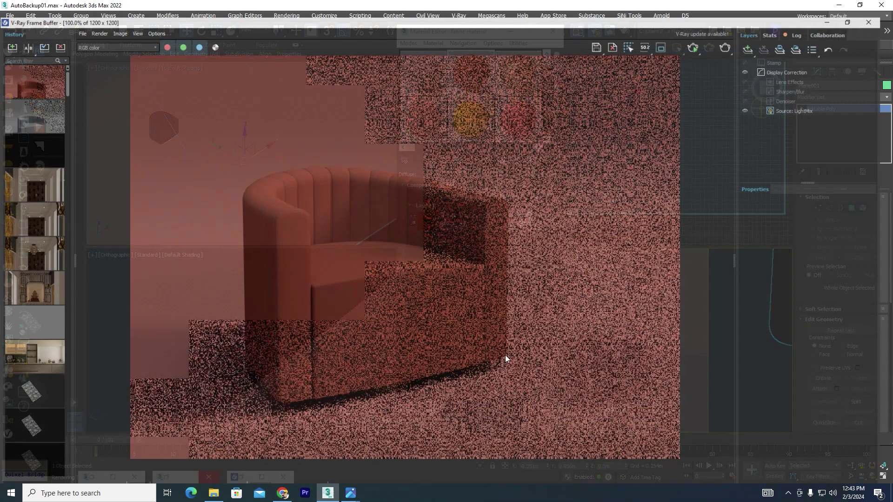
{"action": "left_click", "coordinate": [735, 31]}
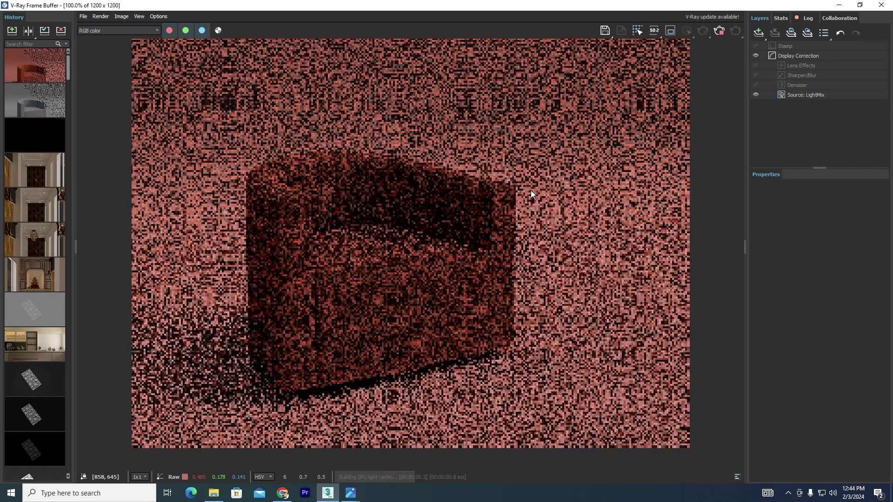
{"action": "scroll", "coordinate": [395, 311], "scroll_direction": "up", "scroll_amount": 2}
{"action": "scroll", "coordinate": [452, 232], "scroll_direction": "down", "scroll_amount": 2}
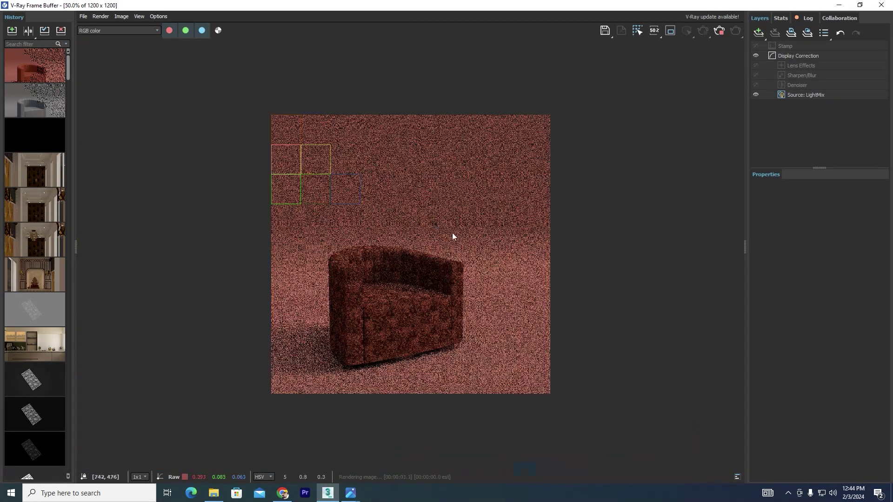
{"action": "scroll", "coordinate": [355, 348], "scroll_direction": "up", "scroll_amount": 1}
{"action": "scroll", "coordinate": [358, 339], "scroll_direction": "up", "scroll_amount": 1}
{"action": "scroll", "coordinate": [397, 300], "scroll_direction": "down", "scroll_amount": 1}
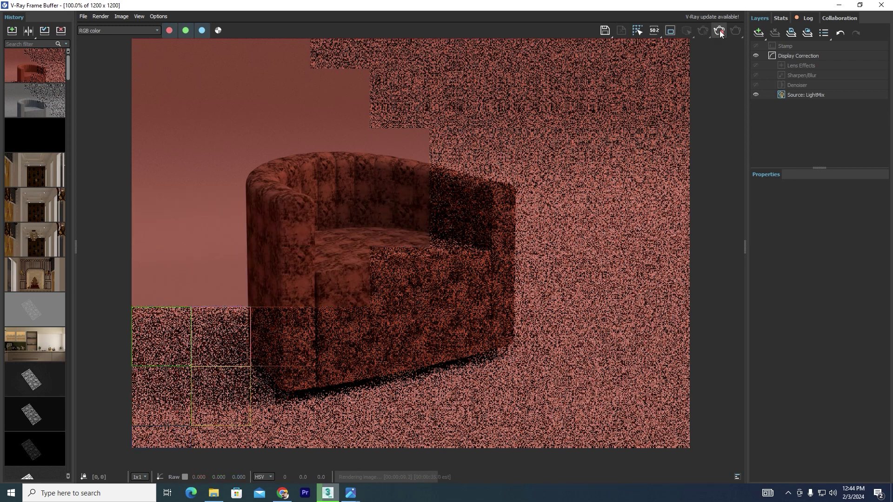
{"action": "left_click", "coordinate": [839, 4]}
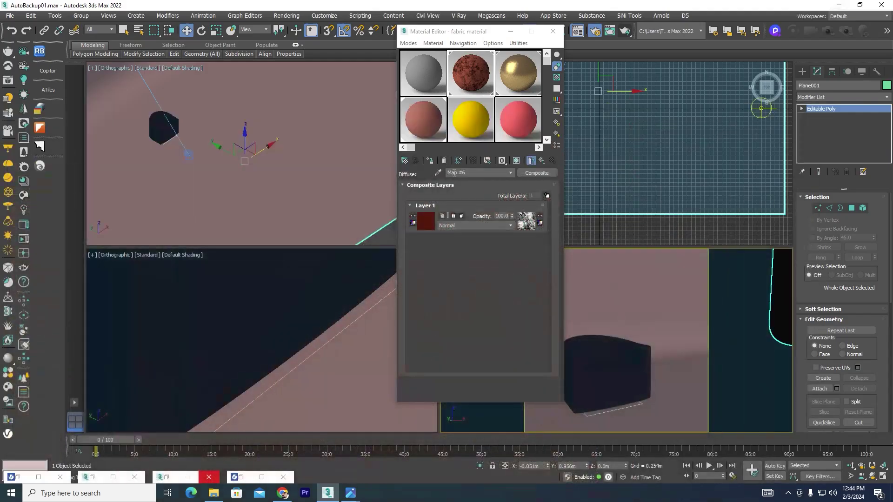
- Open the fabric's diffuse colour picker and load a reference photo in an image viewer
{"action": "left_click", "coordinate": [542, 161]}
{"action": "left_click", "coordinate": [457, 196]}
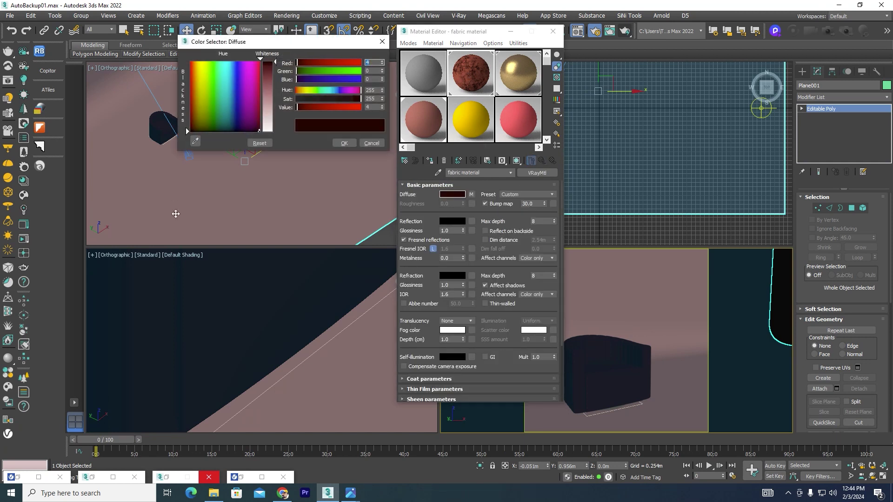
{"action": "left_click", "coordinate": [9, 15]}
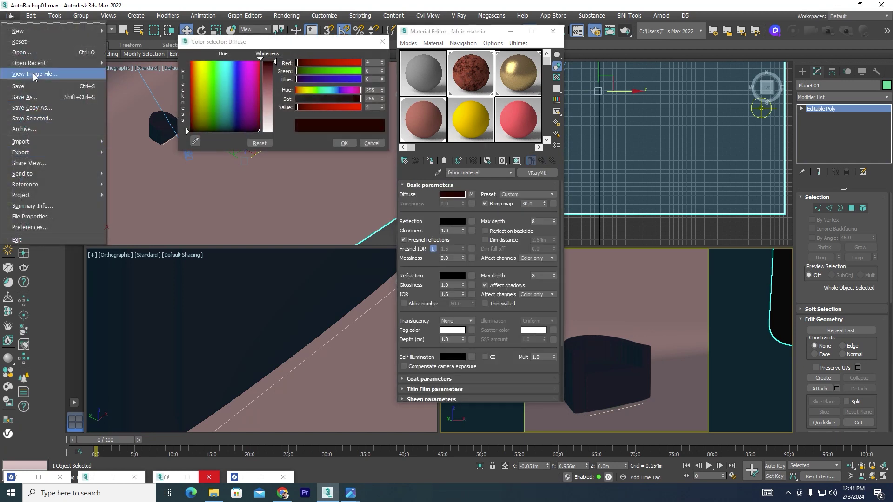
{"action": "left_click", "coordinate": [34, 75]}
{"action": "scroll", "coordinate": [497, 134], "scroll_direction": "down", "scroll_amount": 5}
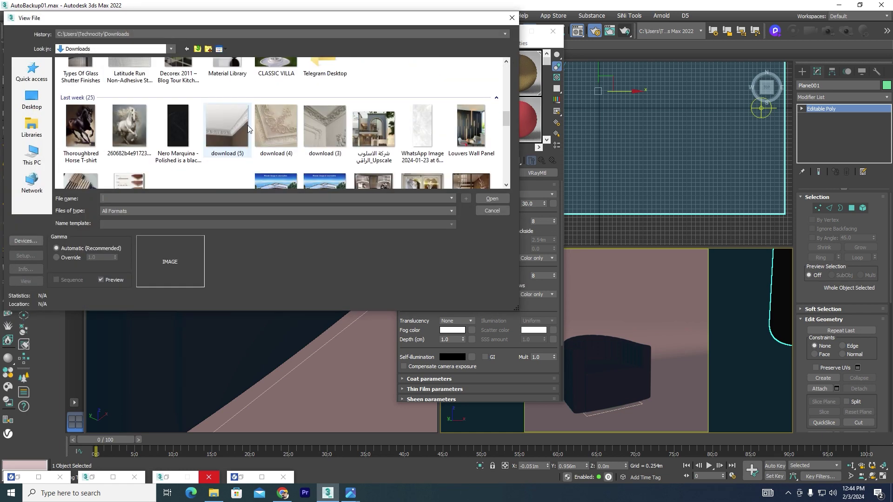
{"action": "scroll", "coordinate": [425, 154], "scroll_direction": "down", "scroll_amount": 2}
{"action": "scroll", "coordinate": [424, 155], "scroll_direction": "down", "scroll_amount": 2}
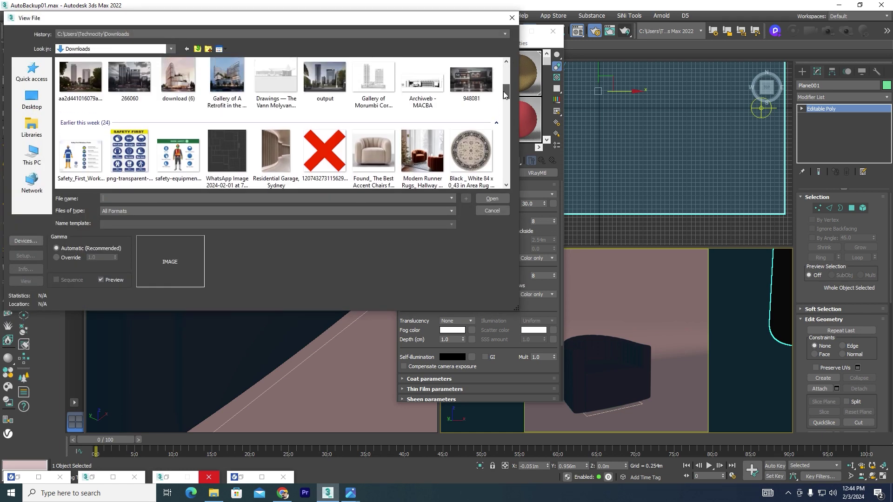
{"action": "left_click", "coordinate": [424, 154]}
{"action": "key", "text": "Return"}
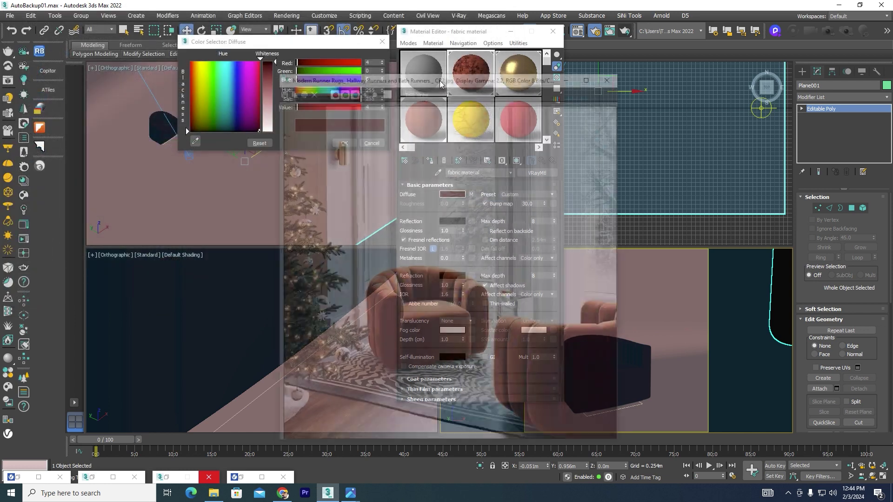
- Eyedropper a very dark red (RGB 32/3/1) from the photo as the diffuse colour
{"action": "scroll", "coordinate": [250, 319], "scroll_direction": "up", "scroll_amount": 5}
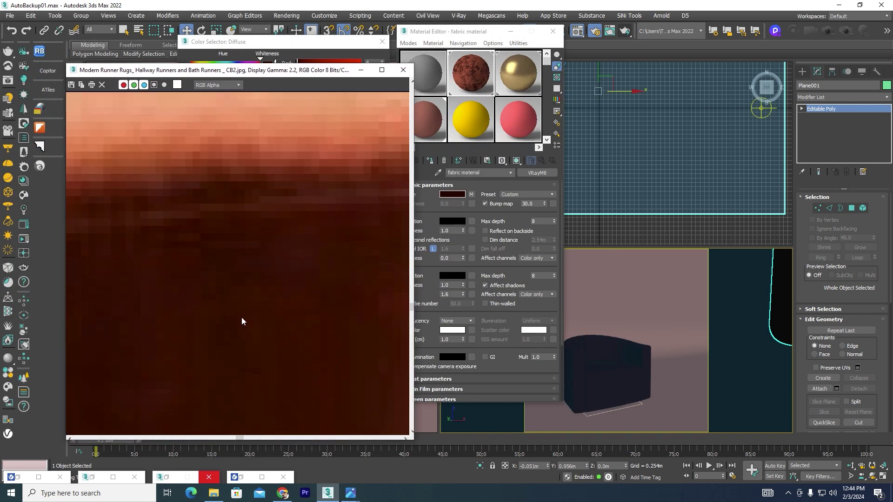
{"action": "left_click", "coordinate": [451, 198]}
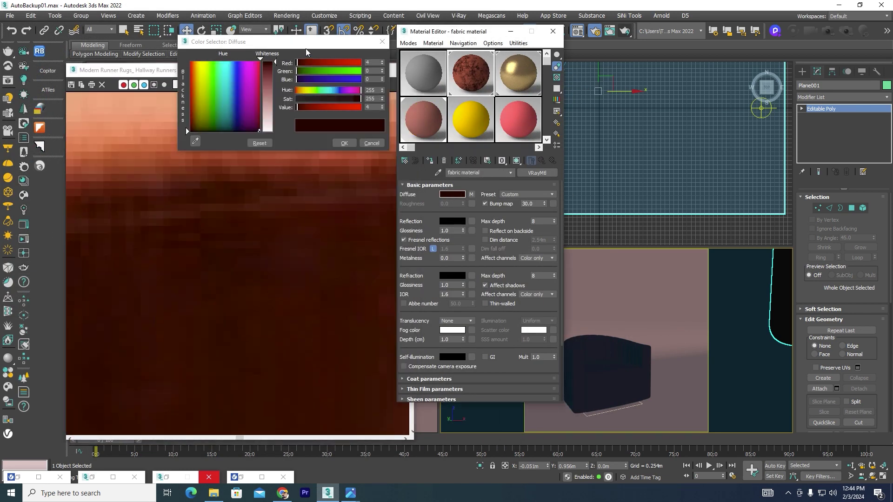
{"action": "left_click", "coordinate": [195, 141]}
{"action": "left_click", "coordinate": [171, 197]}
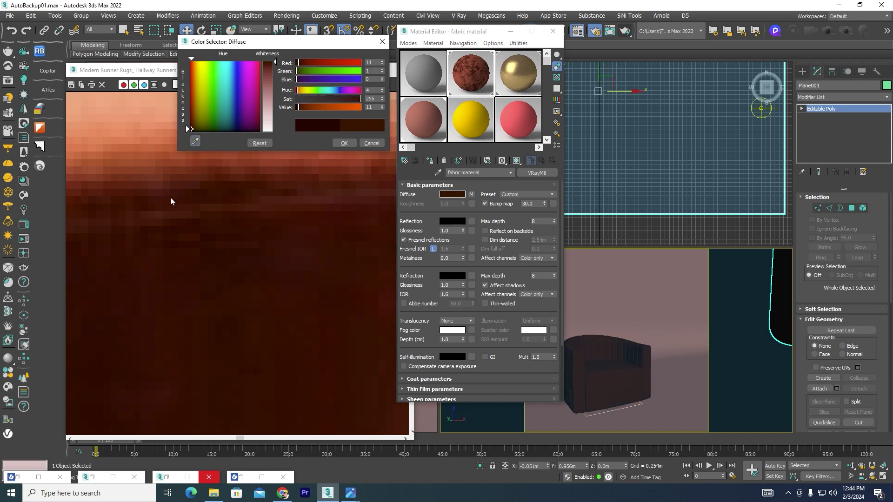
{"action": "left_click", "coordinate": [196, 141]}
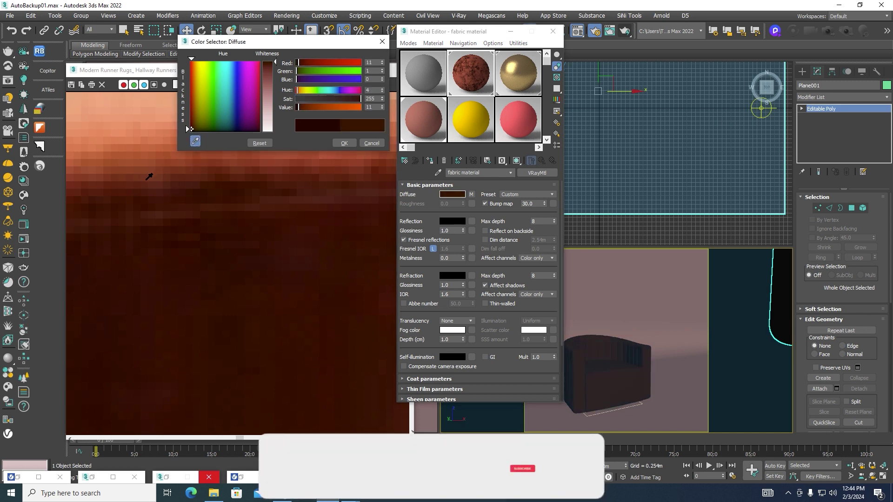
{"action": "left_click", "coordinate": [128, 186]}
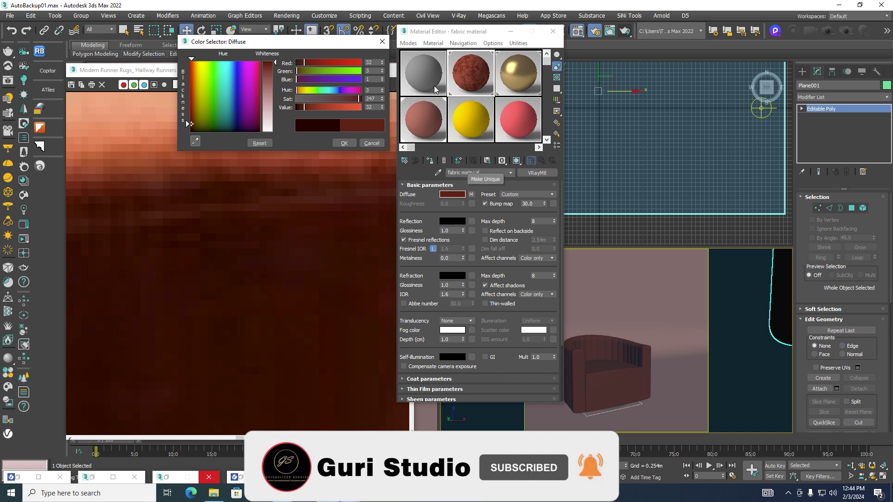
{"action": "left_click", "coordinate": [343, 143]}
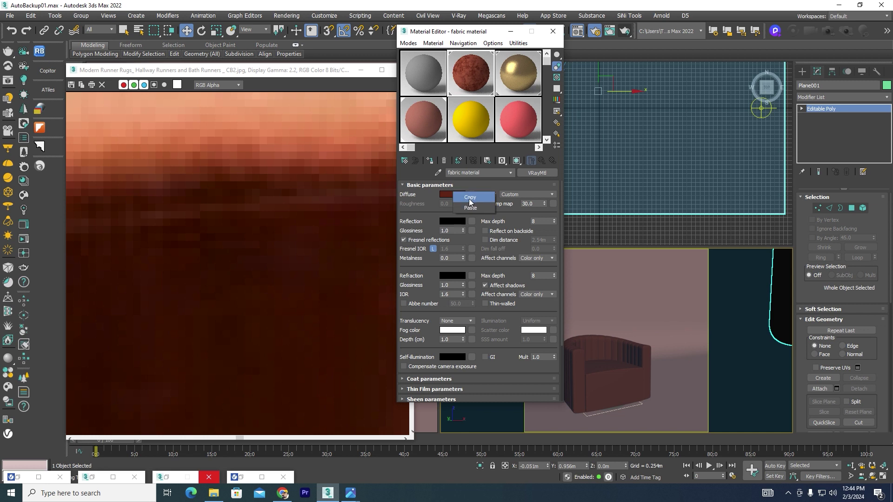
- Open Layer 1's VRayColor in the diffuse Composite and discard a trial lighter red
{"action": "left_click", "coordinate": [471, 195]}
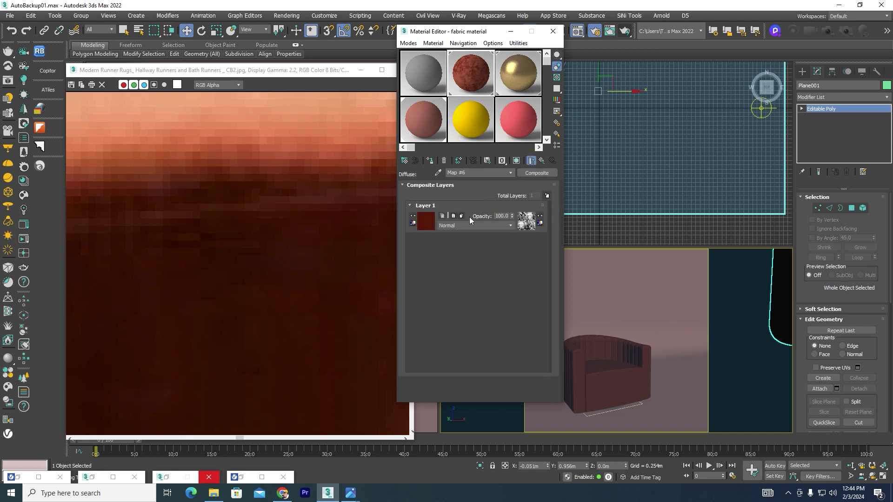
{"action": "left_click", "coordinate": [430, 225]}
{"action": "right_click", "coordinate": [547, 252]}
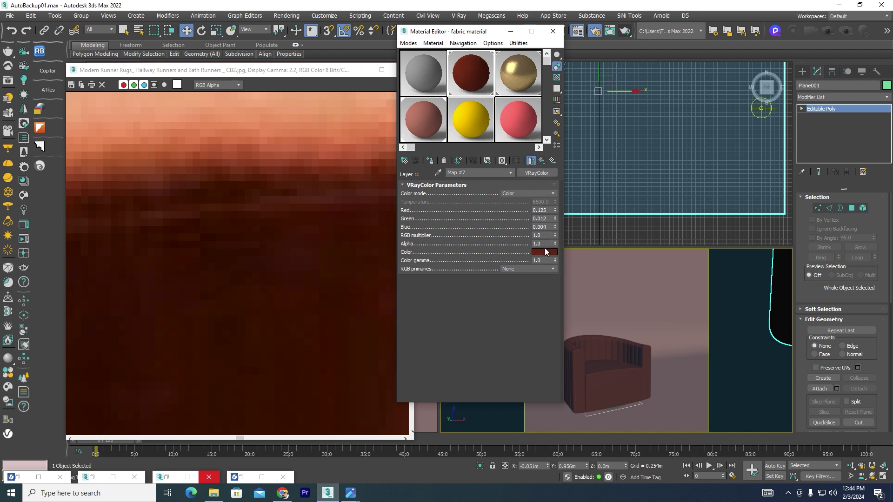
{"action": "left_click", "coordinate": [544, 252]}
{"action": "left_click_drag", "start_coordinate": [269, 79], "coordinate": [275, 68]}
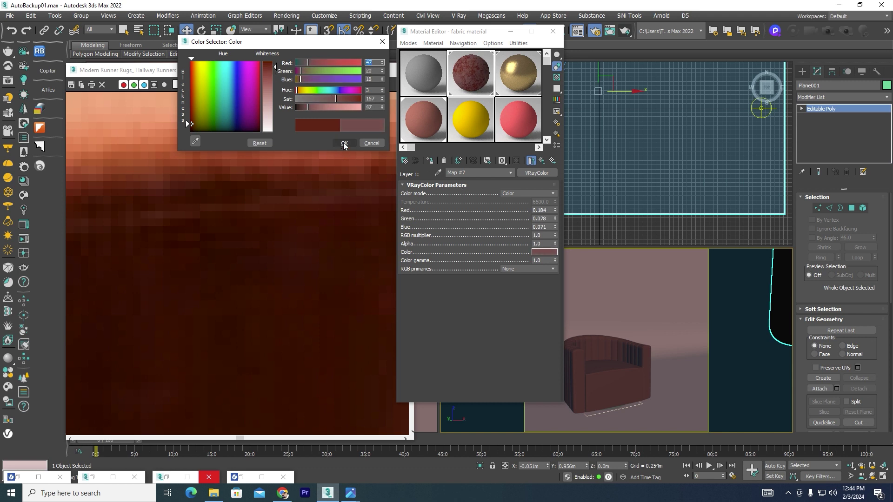
{"action": "left_click", "coordinate": [373, 141]}
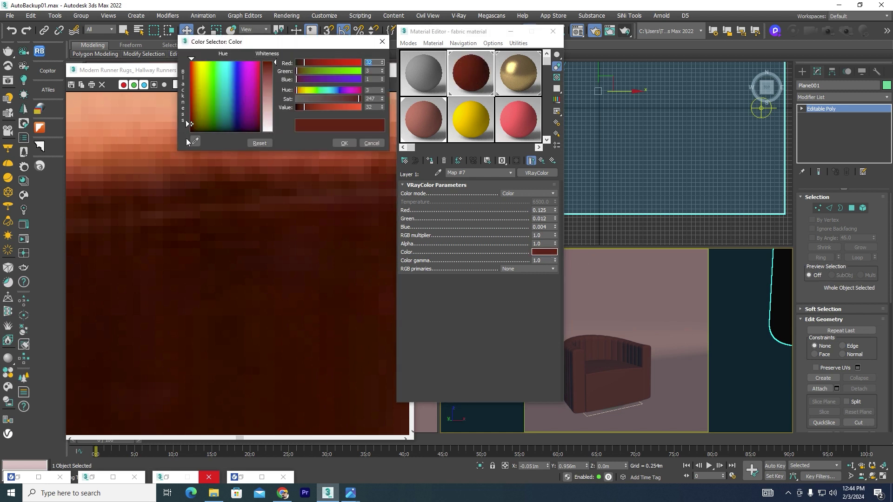
- Eyedropper a mid rust red from the rug image into Layer 1's colour
{"action": "left_click_drag", "start_coordinate": [196, 142], "coordinate": [178, 174]}
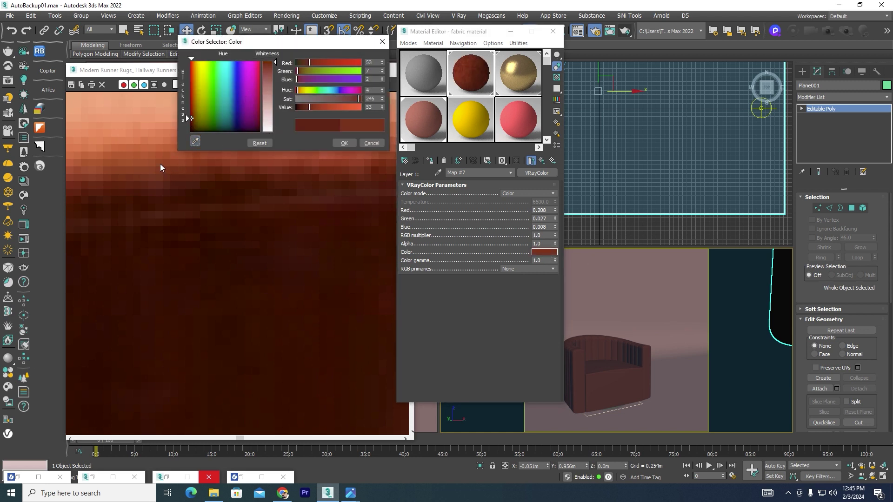
{"action": "left_click_drag", "start_coordinate": [195, 143], "coordinate": [149, 159]}
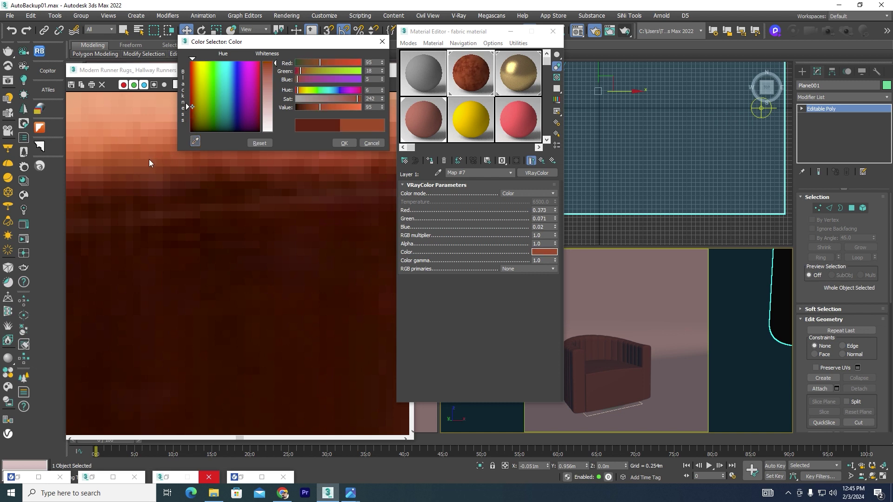
{"action": "left_click_drag", "start_coordinate": [195, 142], "coordinate": [169, 176]}
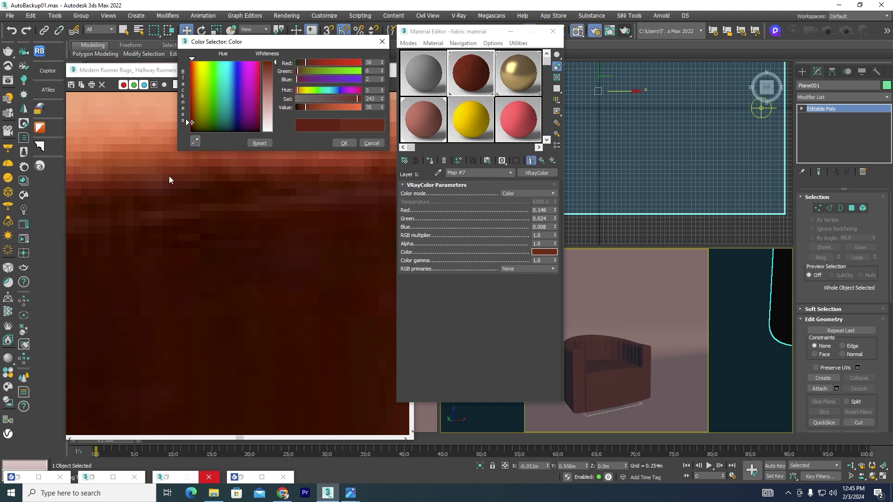
{"action": "left_click_drag", "start_coordinate": [195, 141], "coordinate": [162, 173]}
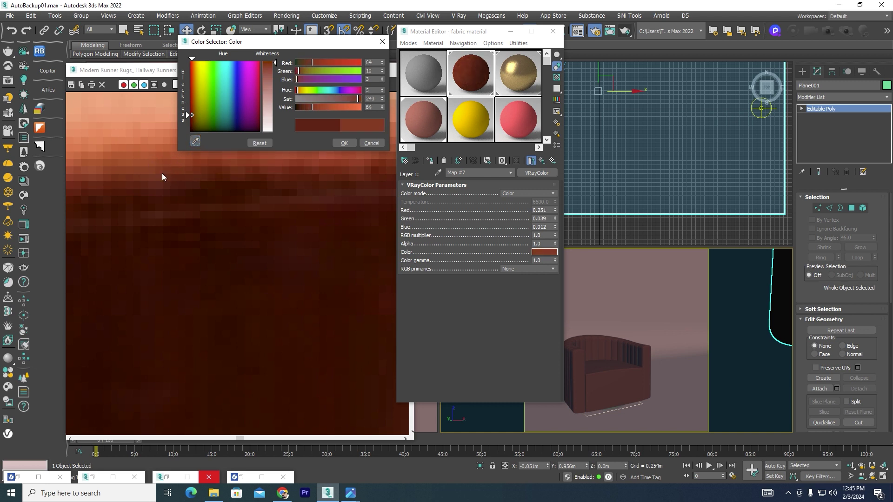
{"action": "left_click", "coordinate": [350, 146]}
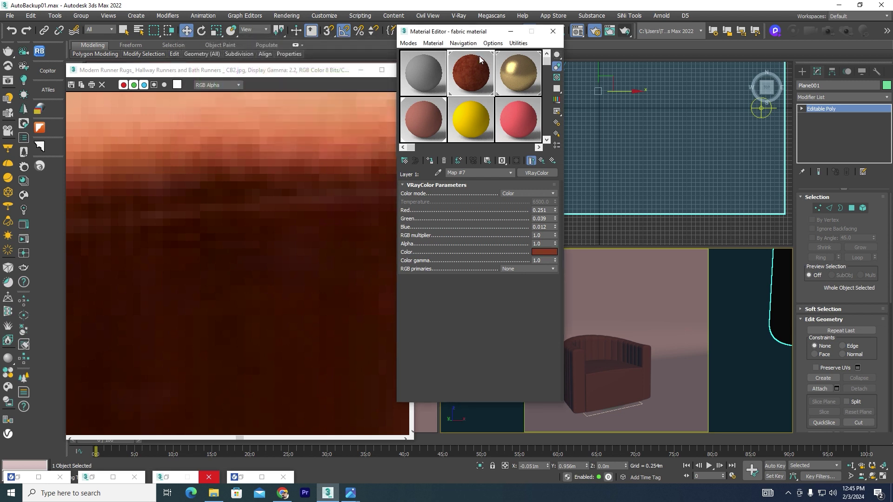
- Preview the colour map as an enlarged mottled sphere, then return to the Composite map
{"action": "double_click", "coordinate": [474, 72]}
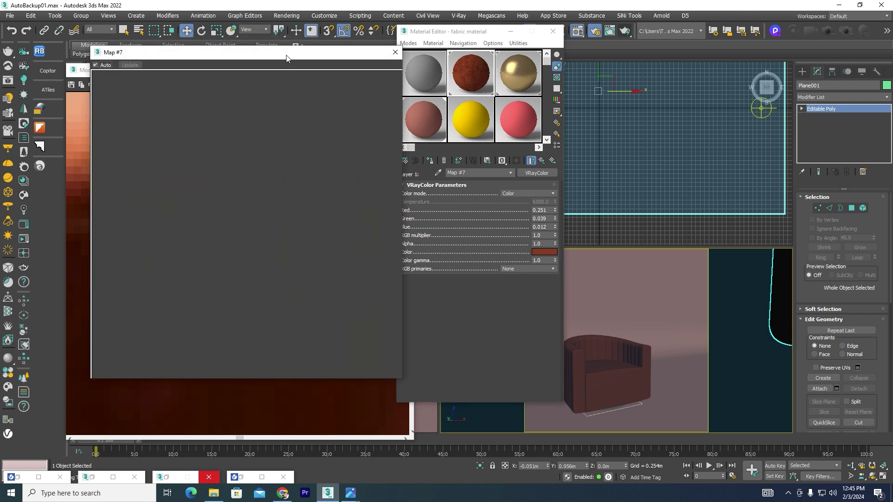
{"action": "left_click_drag", "start_coordinate": [287, 55], "coordinate": [239, 41]}
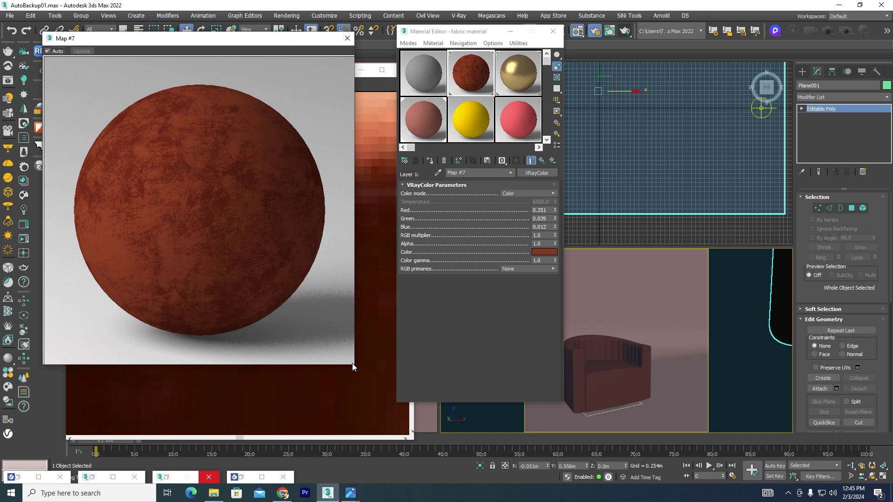
{"action": "mouse_move", "coordinate": [352, 362]}
{"action": "left_mouse_down"}
{"action": "mouse_move", "coordinate": [363, 359]}
{"action": "mouse_move", "coordinate": [417, 420]}
{"action": "left_mouse_up"}
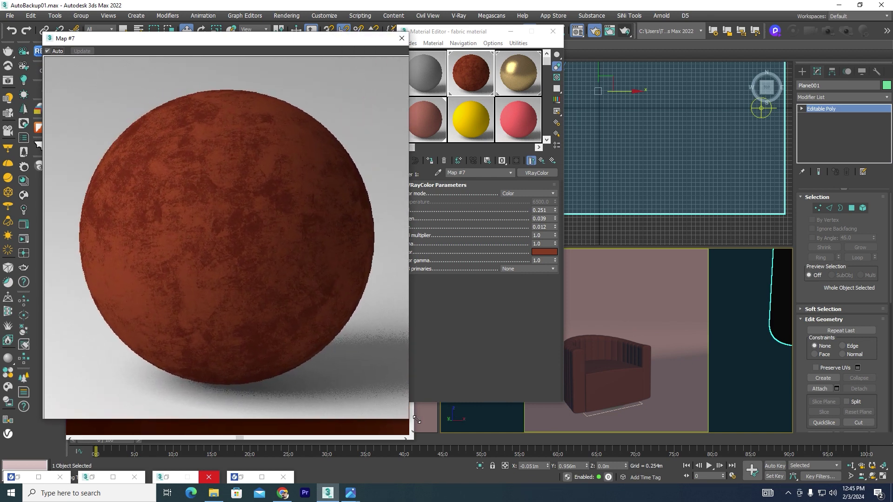
{"action": "left_click", "coordinate": [400, 37]}
{"action": "left_click", "coordinate": [542, 160]}
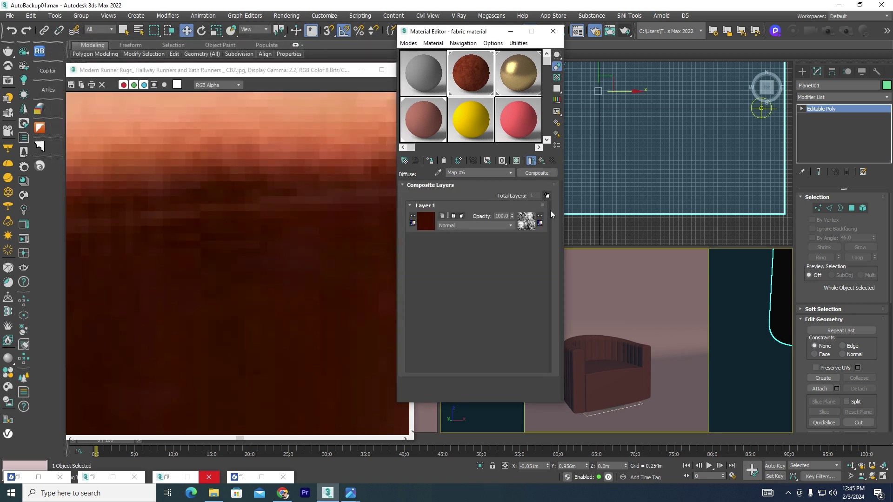
- Set the fabric's reflection colour to grey 67 with reflection glossiness 0.5
{"action": "left_click", "coordinate": [542, 161]}
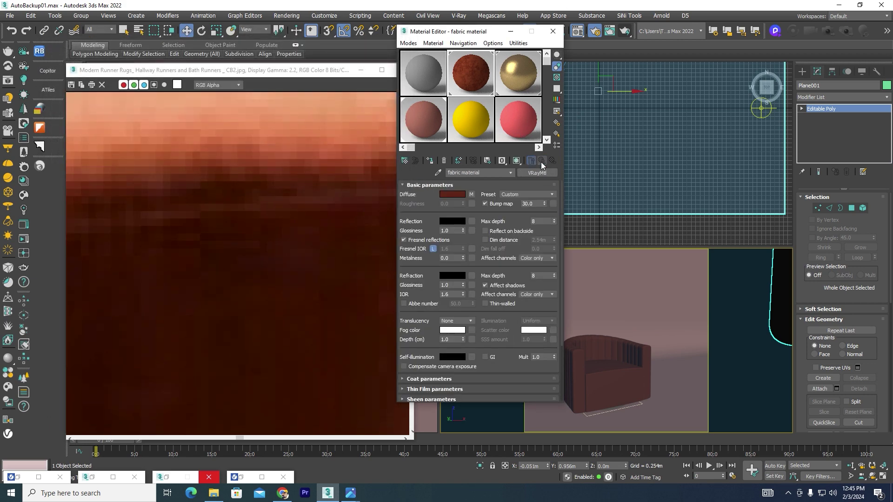
{"action": "left_click", "coordinate": [458, 223]}
{"action": "left_click_drag", "start_coordinate": [271, 69], "coordinate": [272, 80]}
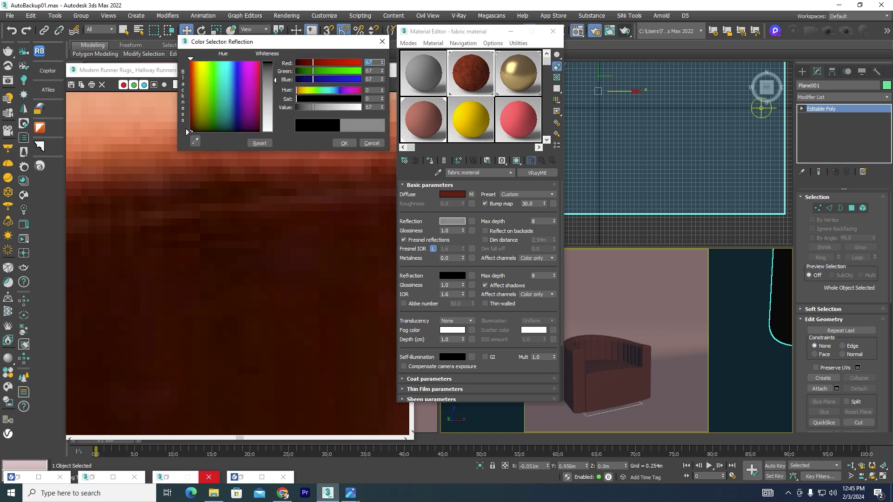
{"action": "left_click", "coordinate": [449, 232]}
{"action": "type", "text": "0.5"}
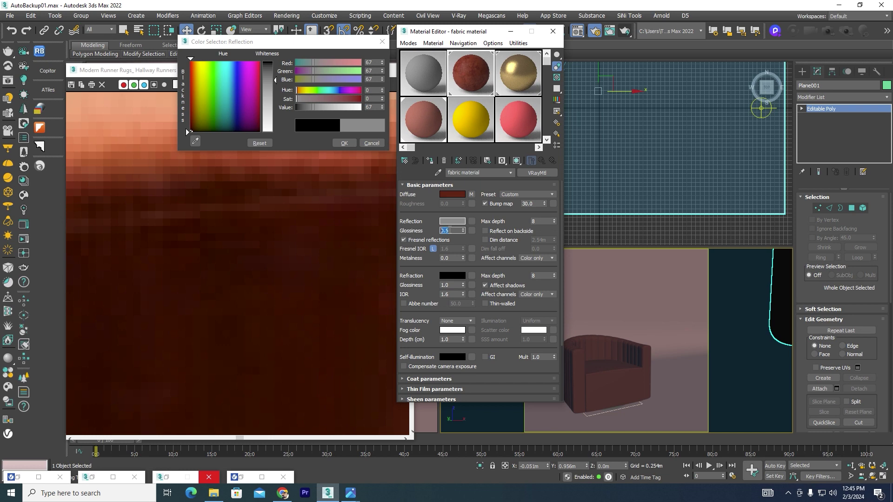
{"action": "left_click", "coordinate": [345, 143]}
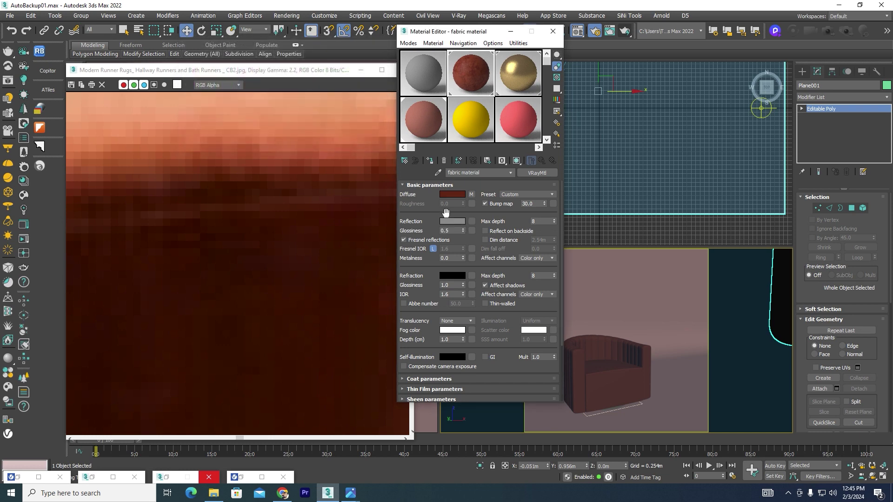
{"action": "scroll", "coordinate": [432, 303], "scroll_direction": "down", "scroll_amount": 3}
- Load a Color Correction map into the fabric material's bump slot
{"action": "scroll", "coordinate": [411, 389], "scroll_direction": "down", "scroll_amount": 2}
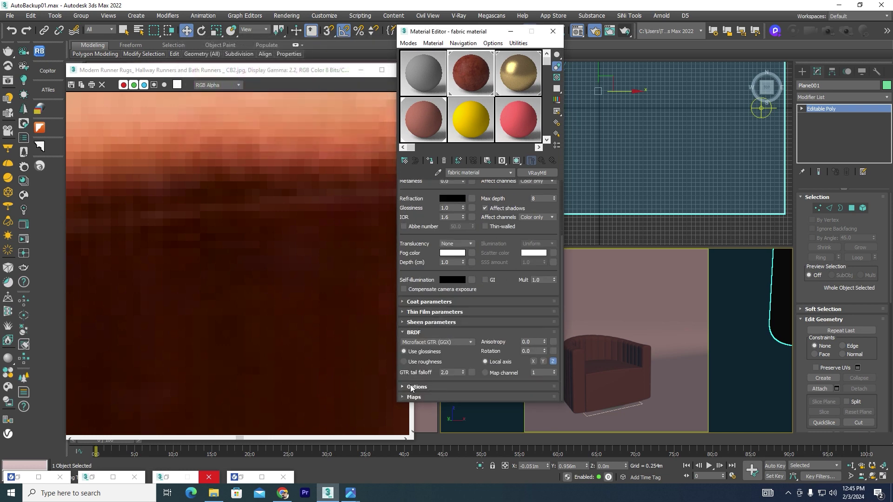
{"action": "left_click", "coordinate": [401, 397]}
{"action": "scroll", "coordinate": [528, 232], "scroll_direction": "up", "scroll_amount": 1}
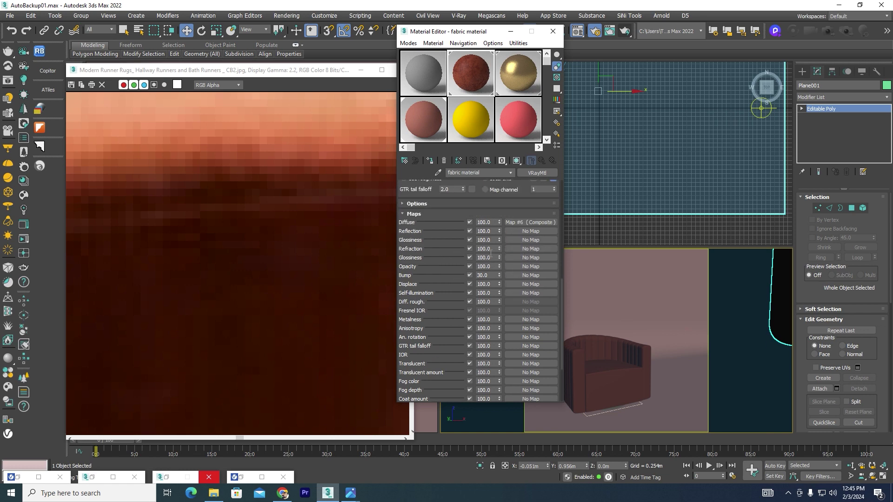
{"action": "left_click", "coordinate": [526, 275]}
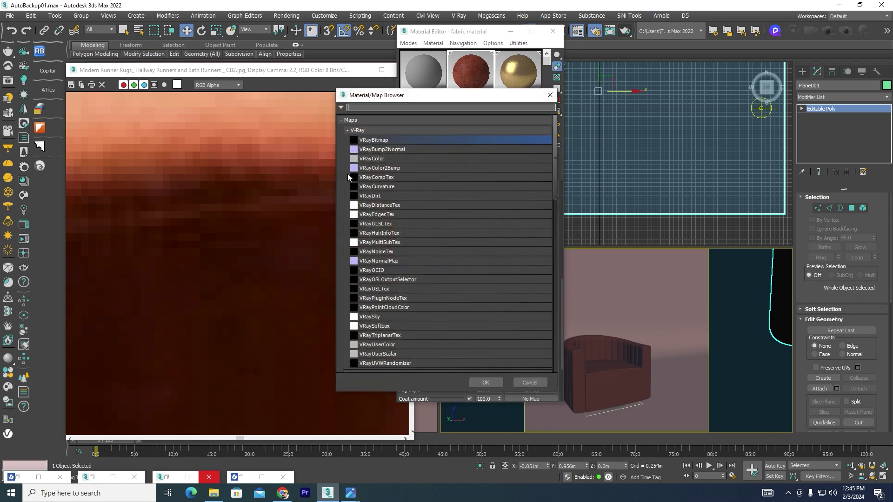
{"action": "scroll", "coordinate": [400, 186], "scroll_direction": "down", "scroll_amount": 2}
{"action": "scroll", "coordinate": [423, 227], "scroll_direction": "down", "scroll_amount": 2}
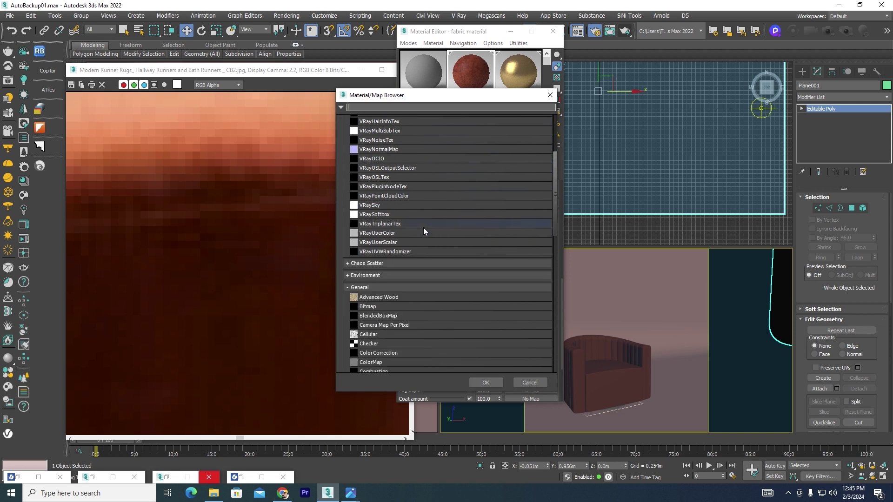
{"action": "scroll", "coordinate": [426, 289], "scroll_direction": "down", "scroll_amount": 2}
{"action": "scroll", "coordinate": [425, 279], "scroll_direction": "up", "scroll_amount": 2}
{"action": "scroll", "coordinate": [416, 232], "scroll_direction": "up", "scroll_amount": 2}
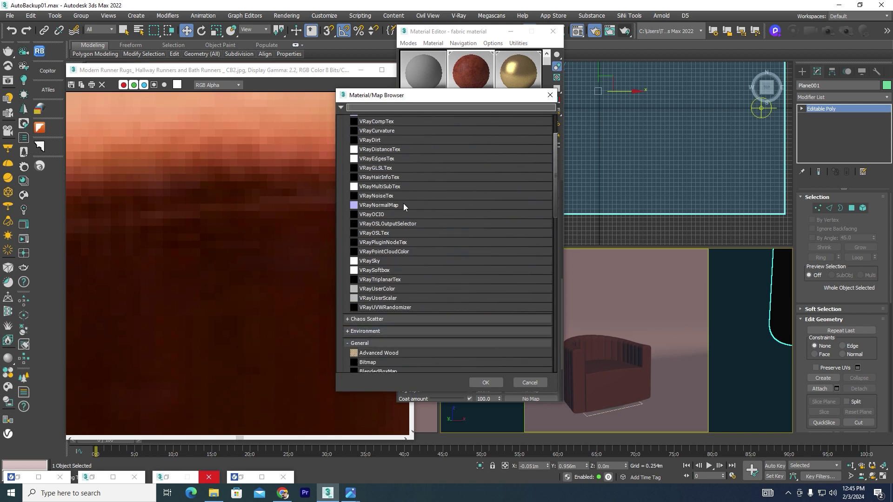
{"action": "scroll", "coordinate": [403, 188], "scroll_direction": "up", "scroll_amount": 2}
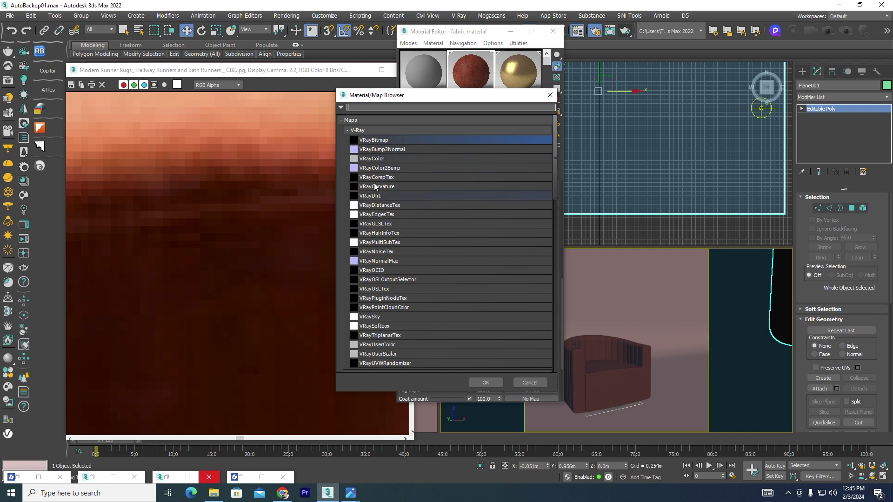
{"action": "scroll", "coordinate": [392, 263], "scroll_direction": "down", "scroll_amount": 2}
{"action": "scroll", "coordinate": [403, 285], "scroll_direction": "down", "scroll_amount": 2}
{"action": "scroll", "coordinate": [442, 302], "scroll_direction": "down", "scroll_amount": 2}
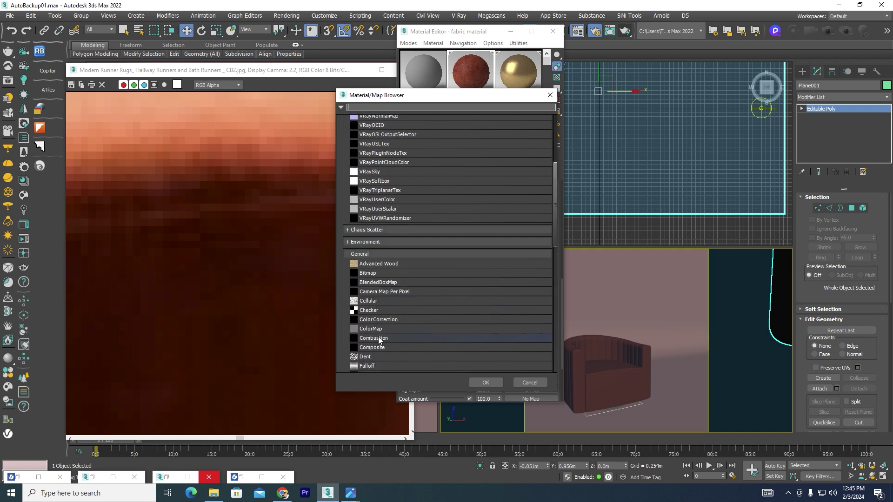
{"action": "left_click", "coordinate": [380, 320]}
{"action": "left_click", "coordinate": [486, 383]}
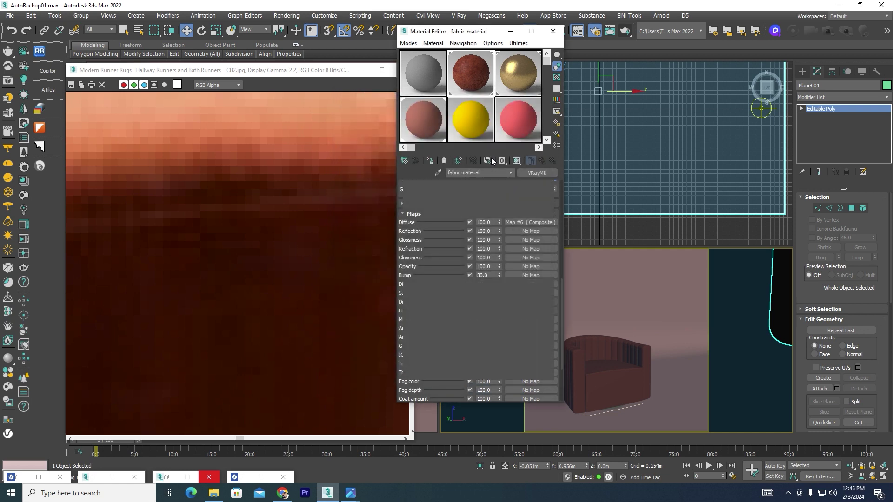
- Feed the Color Correction a V-Ray bitmap of the W80707 PICCO woven fabric image
{"action": "scroll", "coordinate": [532, 284], "scroll_direction": "up", "scroll_amount": 2}
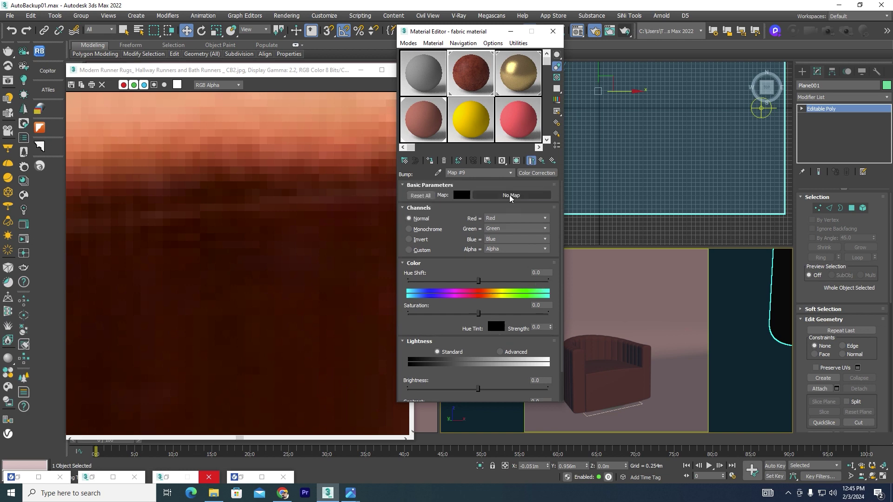
{"action": "left_click", "coordinate": [510, 196]}
{"action": "scroll", "coordinate": [468, 177], "scroll_direction": "up", "scroll_amount": 5}
{"action": "scroll", "coordinate": [472, 155], "scroll_direction": "up", "scroll_amount": 3}
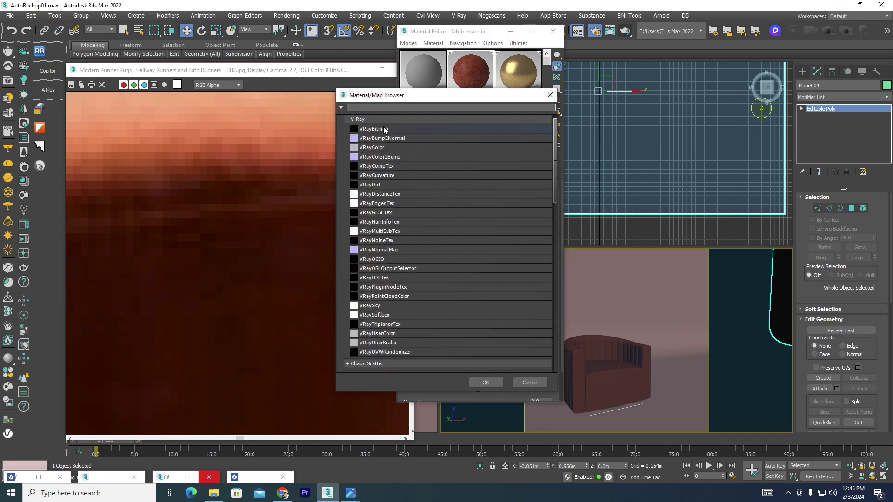
{"action": "double_click", "coordinate": [382, 128]}
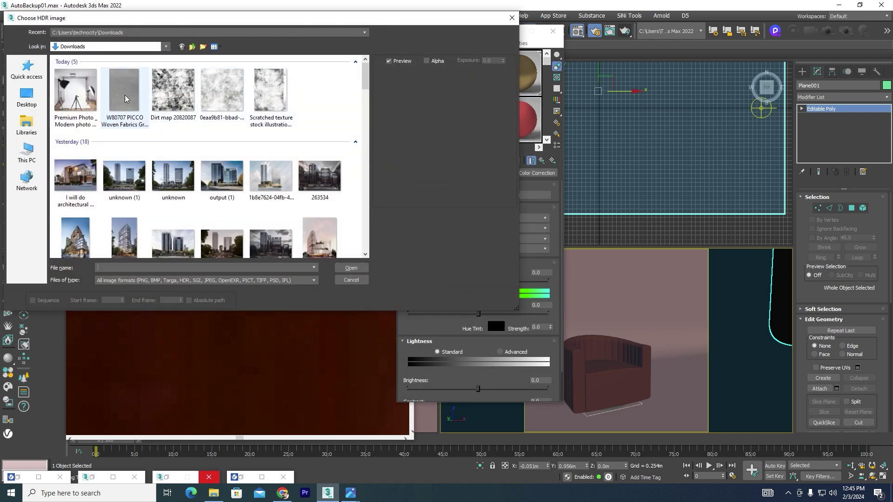
{"action": "left_click", "coordinate": [125, 96]}
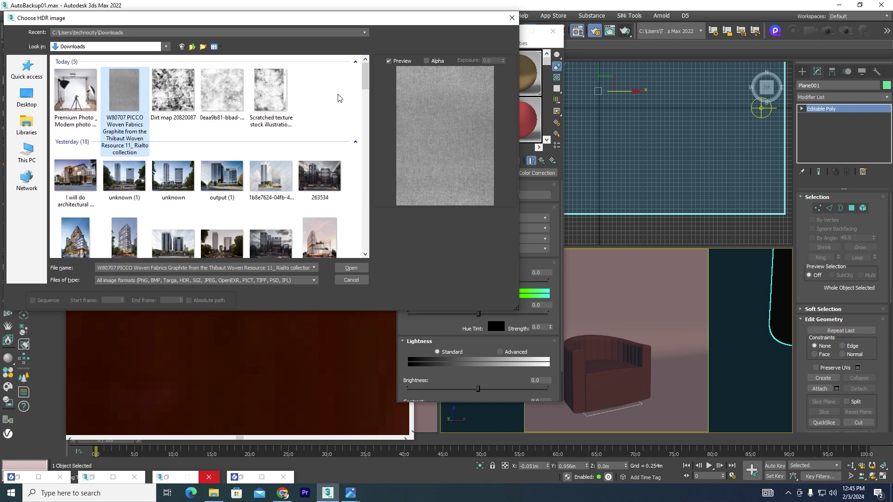
{"action": "left_click", "coordinate": [351, 268]}
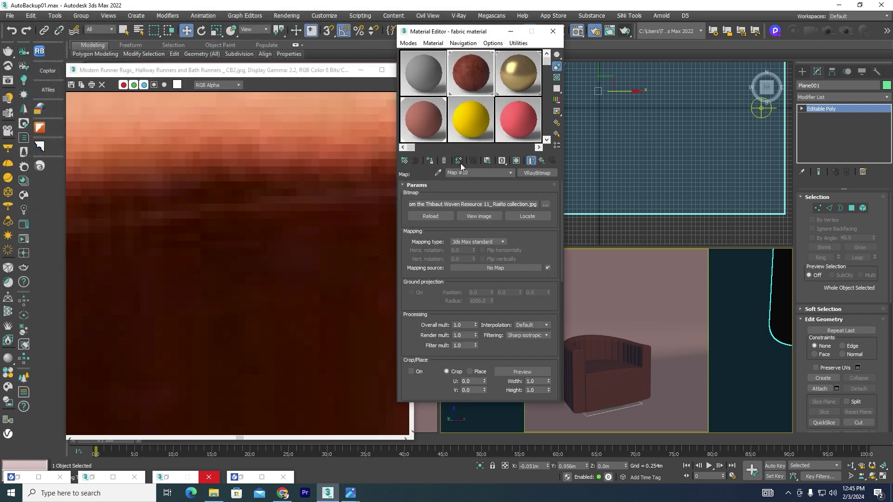
- Set the Color Correction map to Monochrome and return to the fabric VRayMtl
{"action": "left_click", "coordinate": [542, 161]}
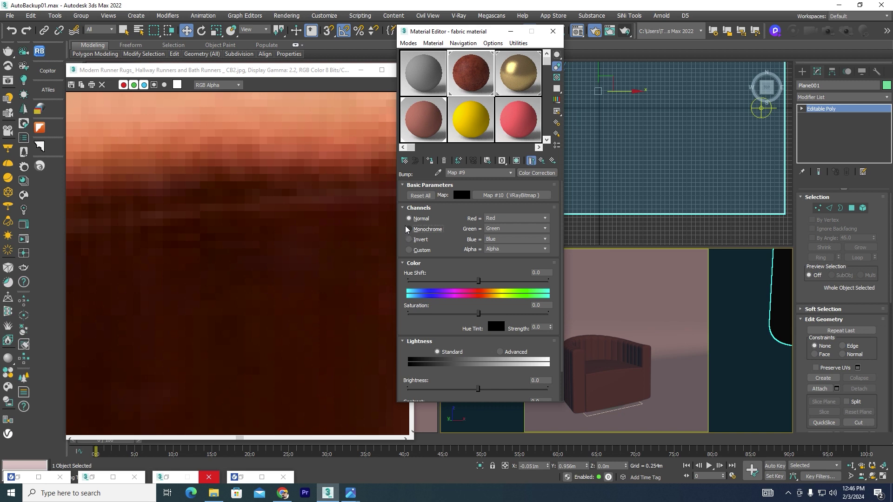
{"action": "left_click", "coordinate": [409, 229]}
{"action": "left_click", "coordinate": [542, 161]}
- Check the fabric material's bump map strength, which reads 30.04
{"action": "scroll", "coordinate": [454, 265], "scroll_direction": "down", "scroll_amount": 5}
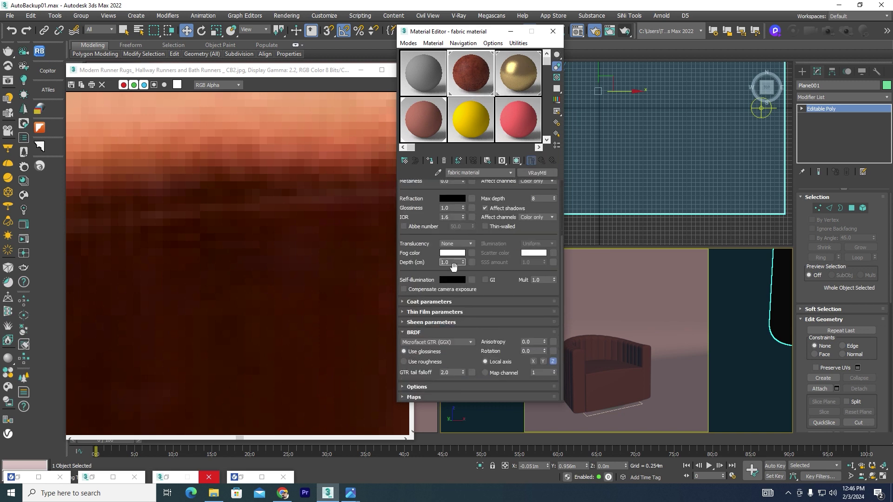
{"action": "left_click", "coordinate": [406, 398]}
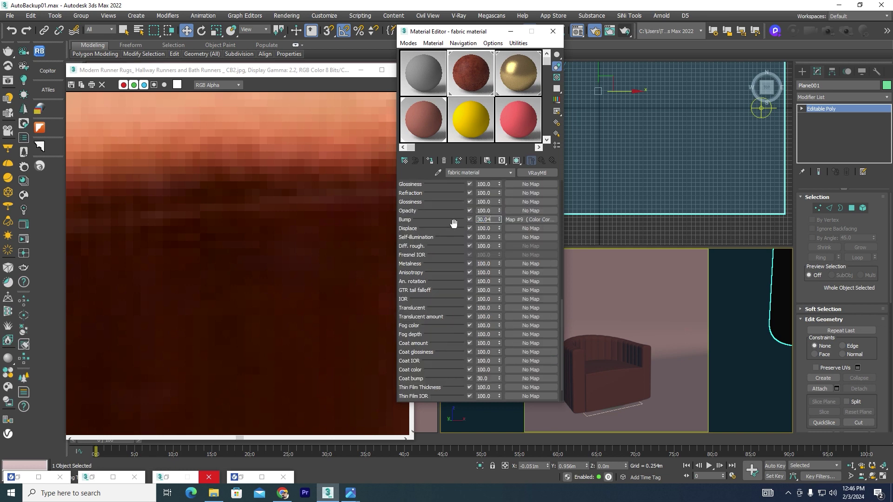
{"action": "left_click", "coordinate": [471, 66]}
{"action": "left_click_drag", "start_coordinate": [561, 325], "coordinate": [533, 201]}
- Darken the reflection colour to dark grey RGB 29 and close the Material Editor
{"action": "left_click", "coordinate": [451, 224]}
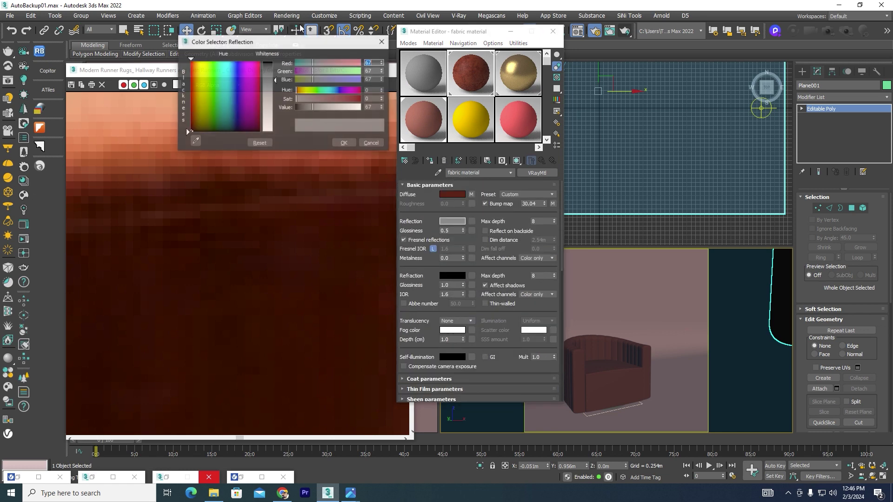
{"action": "left_click_drag", "start_coordinate": [276, 130], "coordinate": [318, 71]}
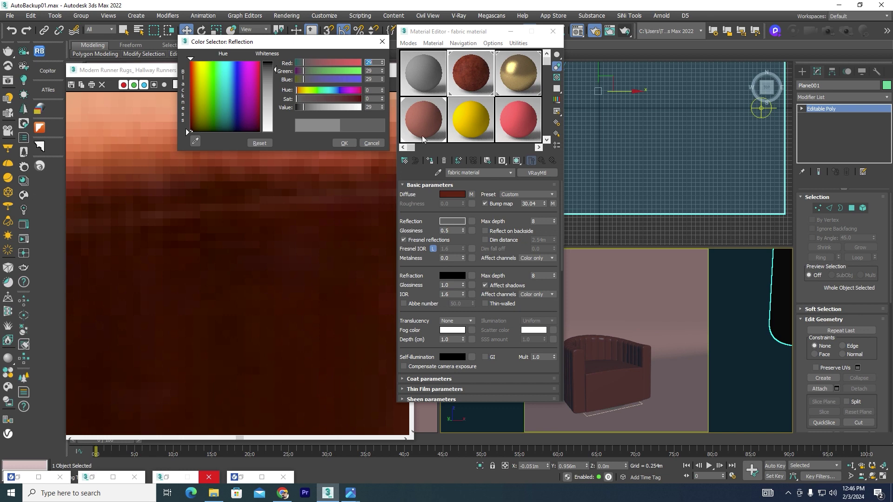
{"action": "left_click", "coordinate": [344, 143]}
{"action": "left_click", "coordinate": [552, 31]}
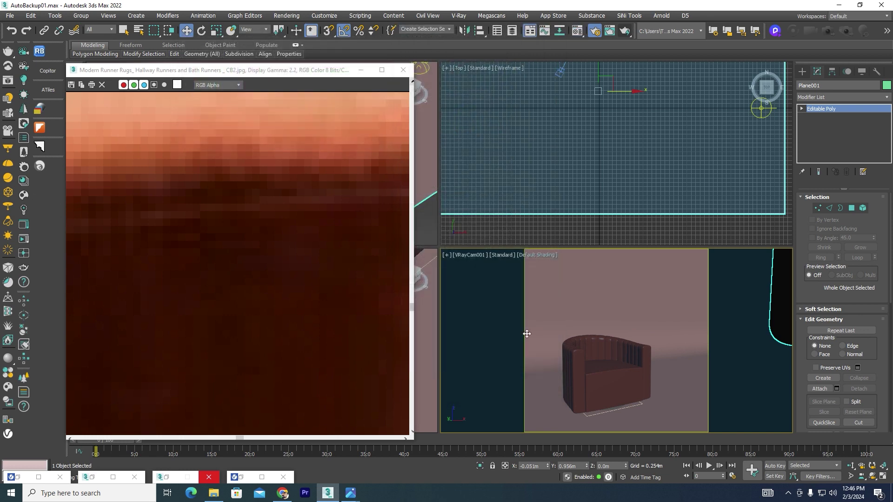
- Render the camera view and maximize the V-Ray Frame Buffer
{"action": "left_click", "coordinate": [625, 31]}
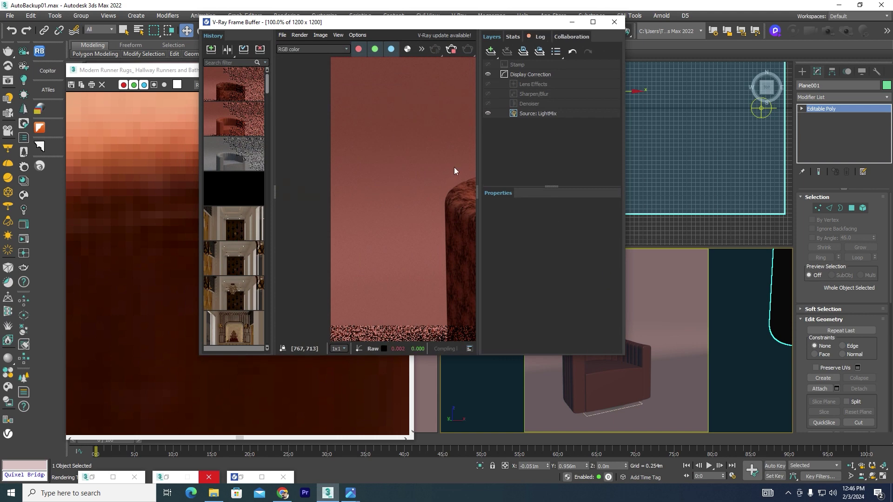
{"action": "scroll", "coordinate": [381, 238], "scroll_direction": "down", "scroll_amount": 2}
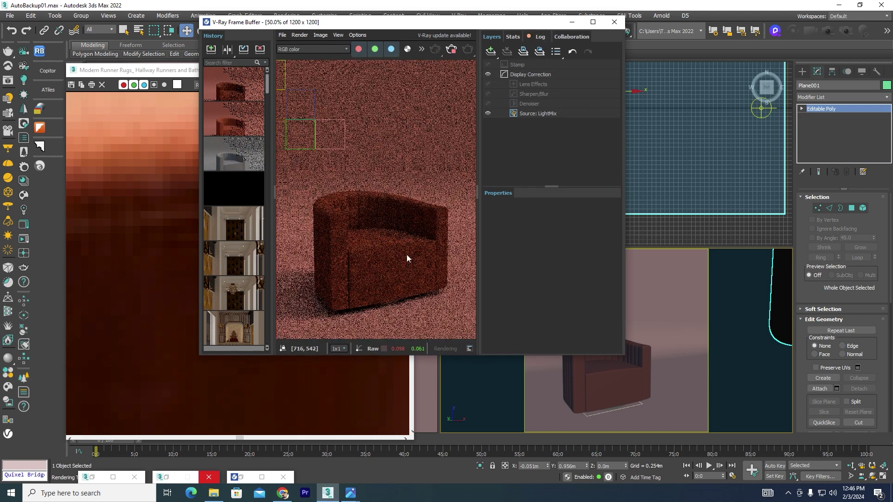
{"action": "left_click", "coordinate": [587, 22]}
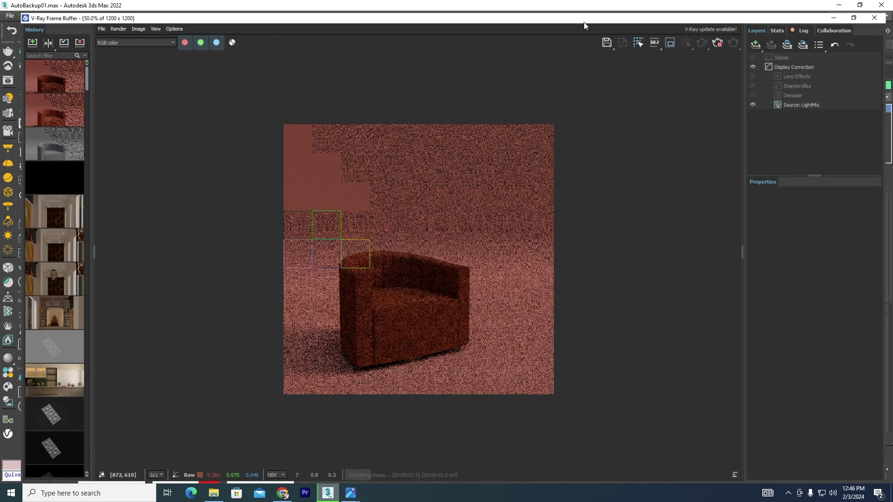
{"action": "double_click", "coordinate": [585, 22]}
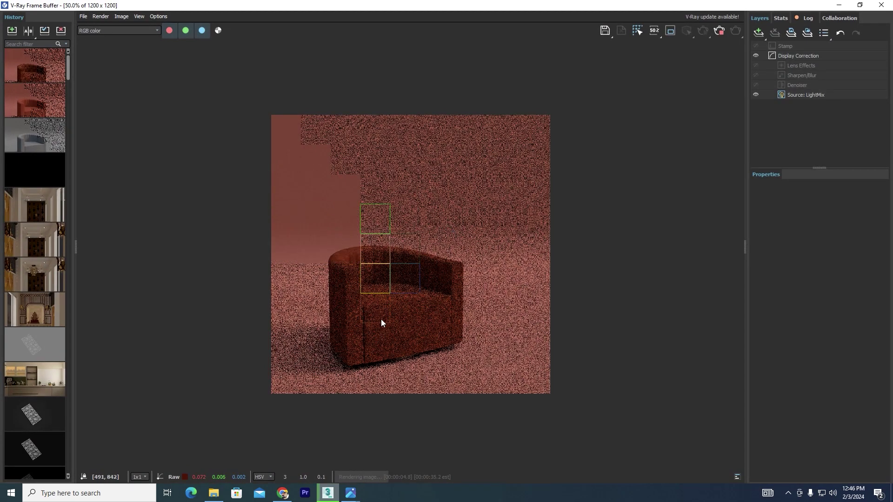
- Zoom in and out over the chair render, then restore the frame buffer to normal size
{"action": "scroll", "coordinate": [372, 339], "scroll_direction": "up", "scroll_amount": 1}
{"action": "scroll", "coordinate": [362, 359], "scroll_direction": "up", "scroll_amount": 1}
{"action": "scroll", "coordinate": [454, 287], "scroll_direction": "down", "scroll_amount": 1}
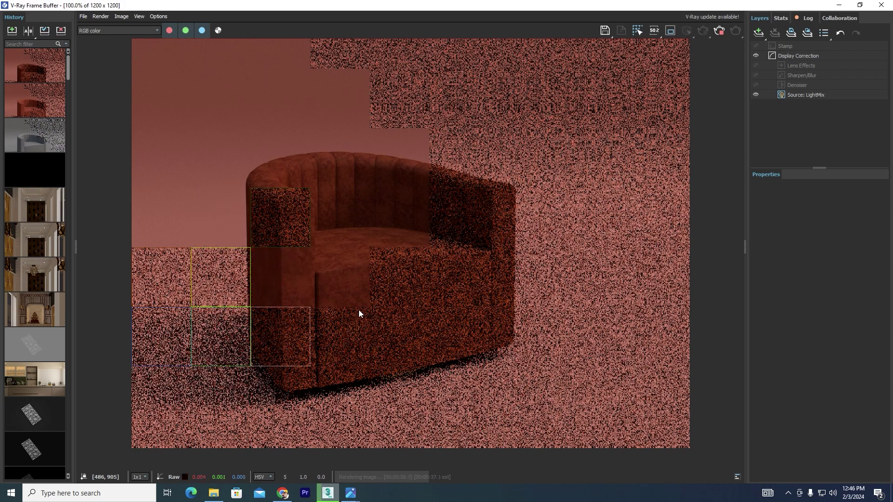
{"action": "scroll", "coordinate": [349, 364], "scroll_direction": "up", "scroll_amount": 1}
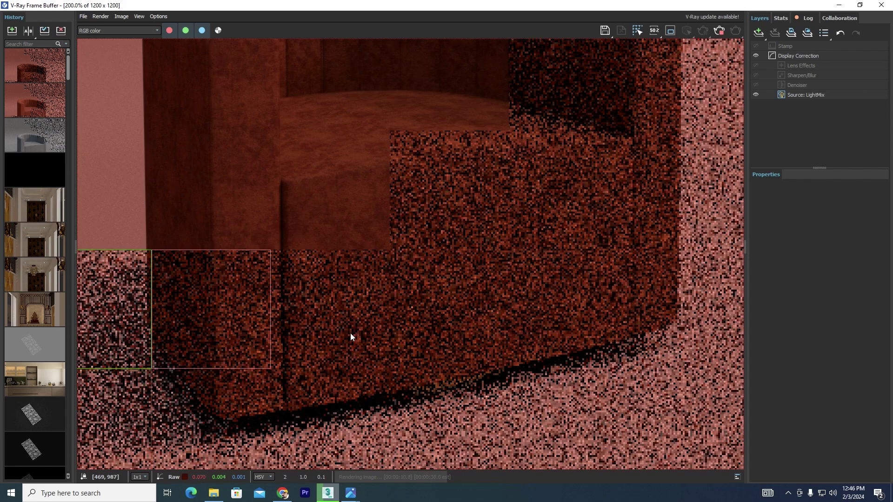
{"action": "scroll", "coordinate": [350, 333], "scroll_direction": "down", "scroll_amount": 1}
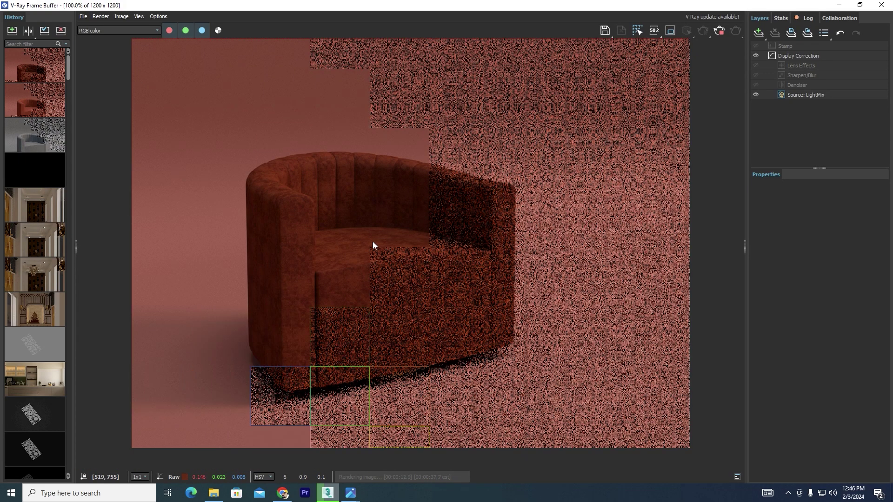
{"action": "scroll", "coordinate": [373, 241], "scroll_direction": "up", "scroll_amount": 1}
{"action": "scroll", "coordinate": [341, 311], "scroll_direction": "up", "scroll_amount": 1}
{"action": "scroll", "coordinate": [373, 236], "scroll_direction": "down", "scroll_amount": 2}
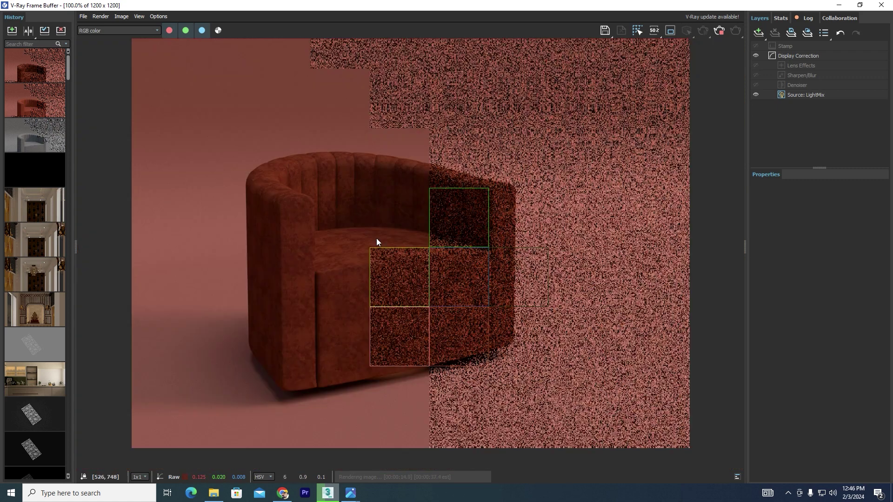
{"action": "scroll", "coordinate": [292, 330], "scroll_direction": "up", "scroll_amount": 1}
{"action": "scroll", "coordinate": [292, 330], "scroll_direction": "down", "scroll_amount": 1}
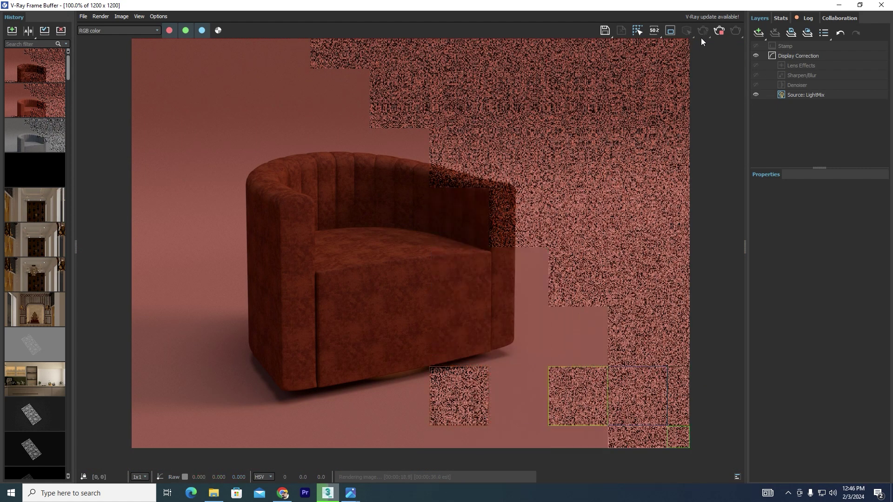
{"action": "double_click", "coordinate": [726, 8]}
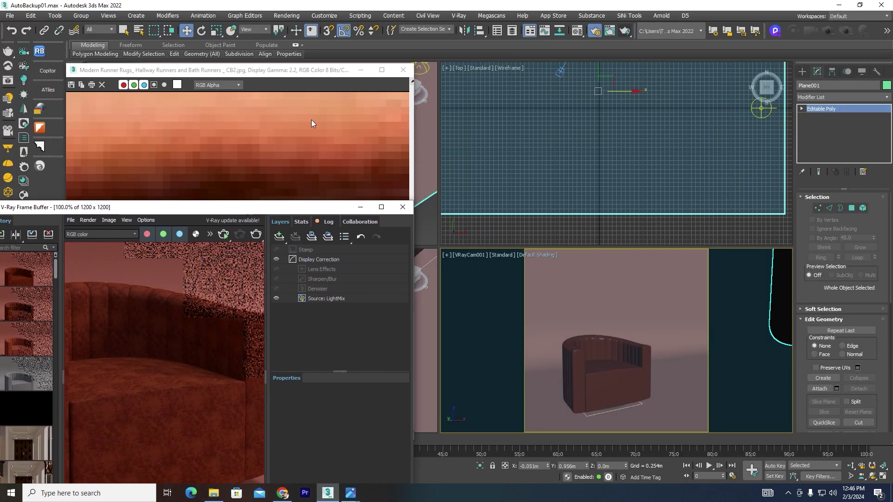
- Show the frame buffer's LightMix controls and close the rug reference image
{"action": "left_click_drag", "start_coordinate": [313, 209], "coordinate": [581, 48]}
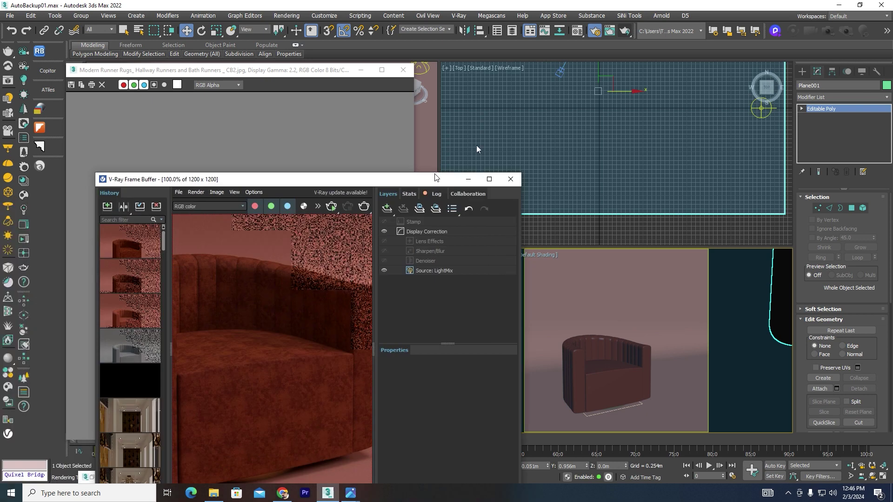
{"action": "left_click", "coordinate": [597, 138]}
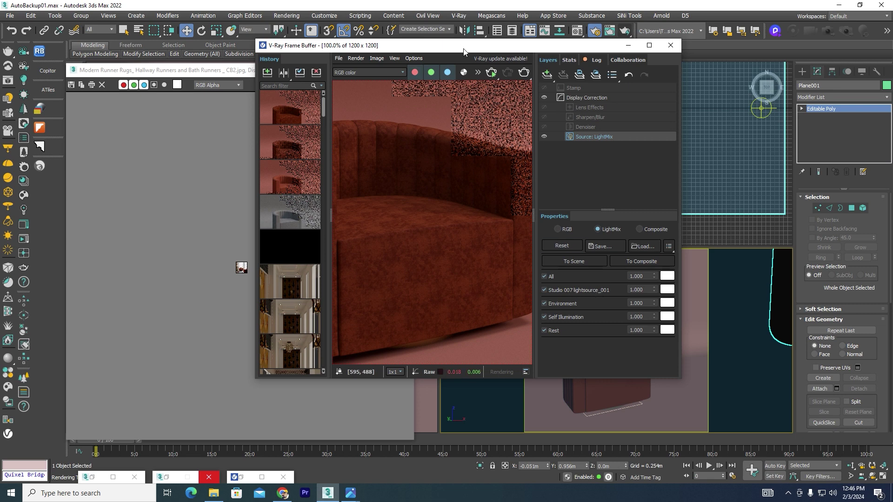
{"action": "left_click_drag", "start_coordinate": [449, 45], "coordinate": [418, 217]}
{"action": "left_click_drag", "start_coordinate": [277, 74], "coordinate": [391, 72]}
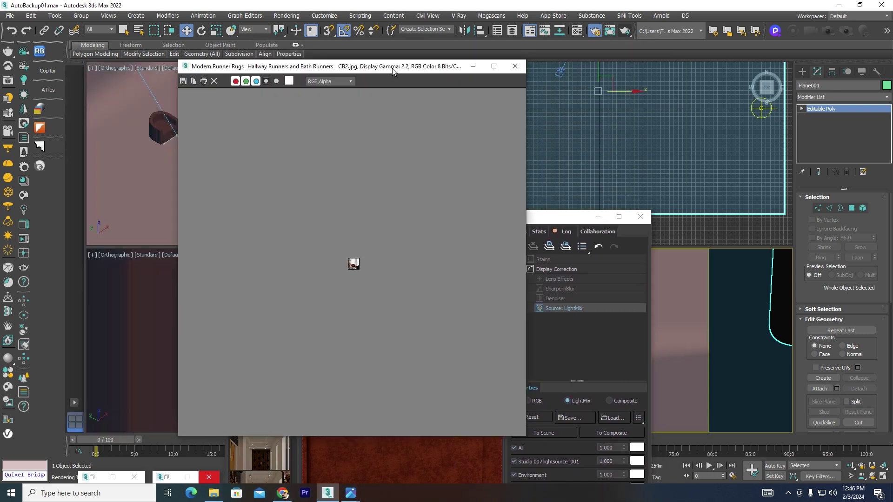
{"action": "left_click", "coordinate": [514, 70]}
- Compare the render with Studio 007 lightsource_001 off and on, then minimize the frame buffer
{"action": "left_click_drag", "start_coordinate": [551, 222], "coordinate": [298, 50]}
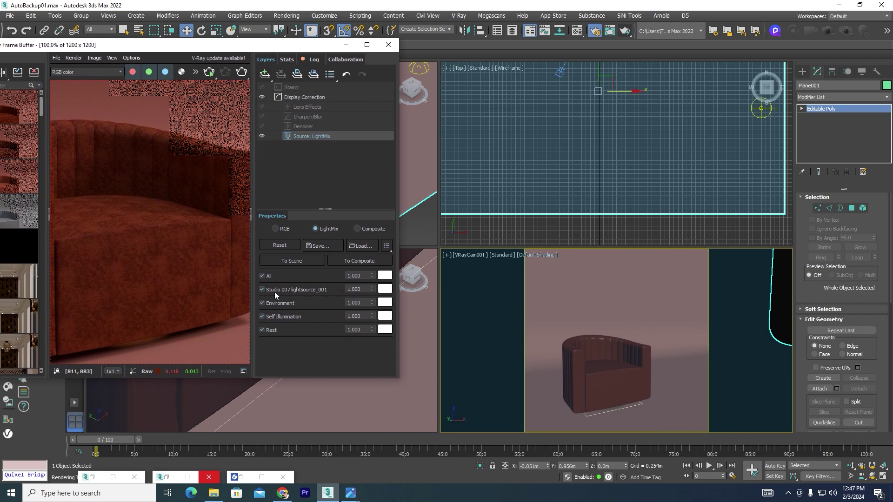
{"action": "left_click", "coordinate": [262, 290]}
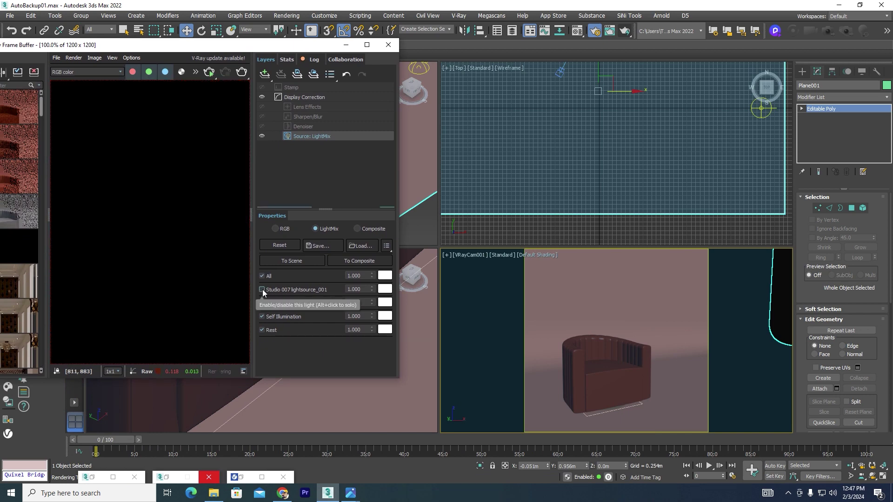
{"action": "left_click", "coordinate": [263, 290]}
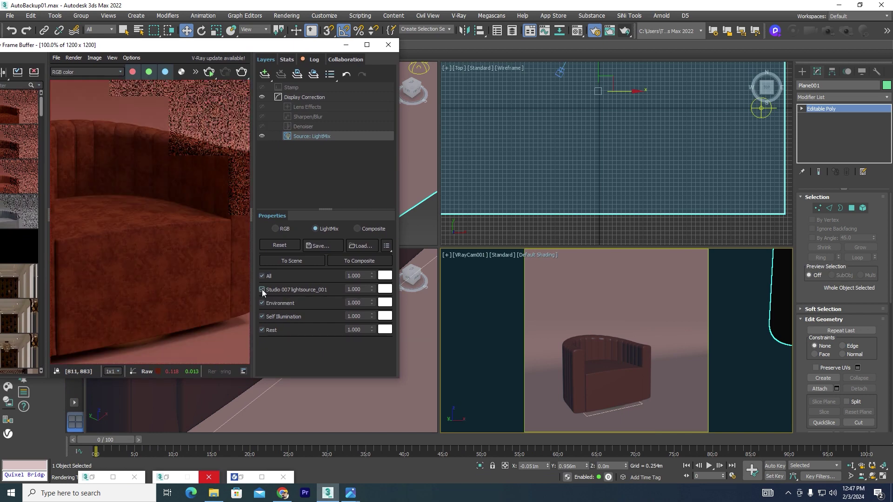
{"action": "left_click", "coordinate": [345, 45]}
{"action": "scroll", "coordinate": [307, 331], "scroll_direction": "down", "scroll_amount": 3}
{"action": "scroll", "coordinate": [308, 331], "scroll_direction": "down", "scroll_amount": 3}
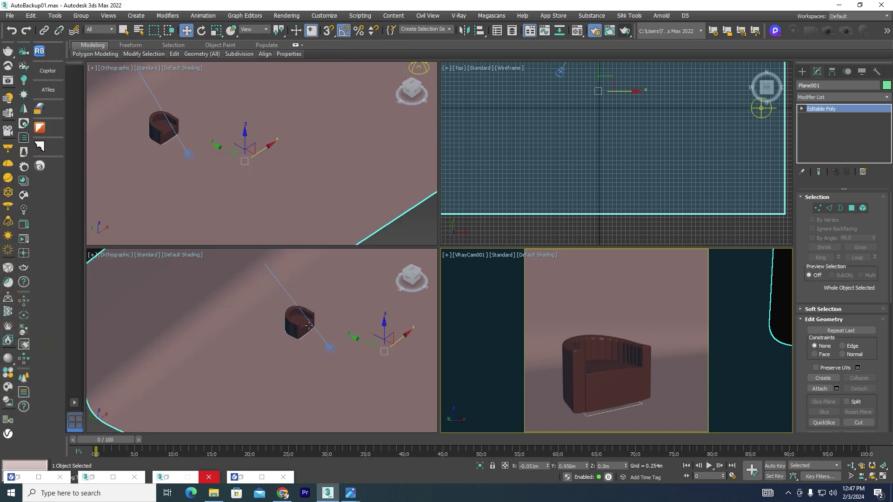
- Switch the lower-left viewport to Top and start creating a VRayLight
{"action": "key", "text": "t"}
{"action": "scroll", "coordinate": [256, 325], "scroll_direction": "up", "scroll_amount": 4}
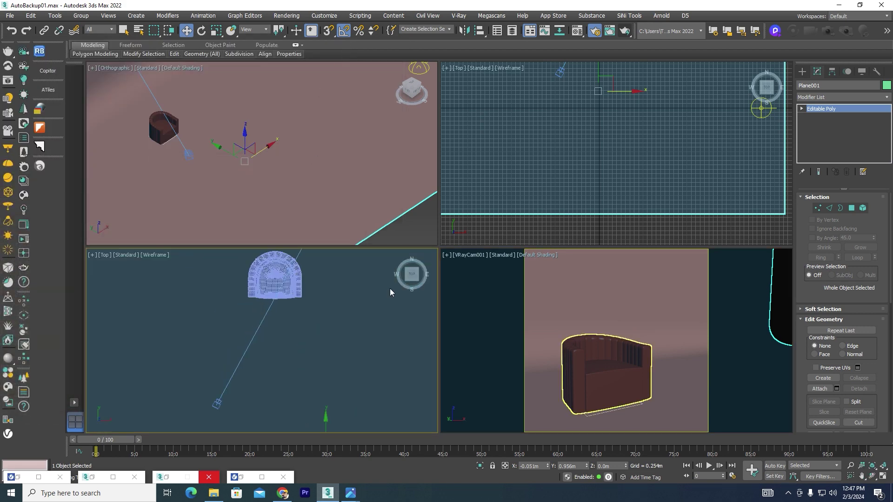
{"action": "left_click", "coordinate": [803, 73]}
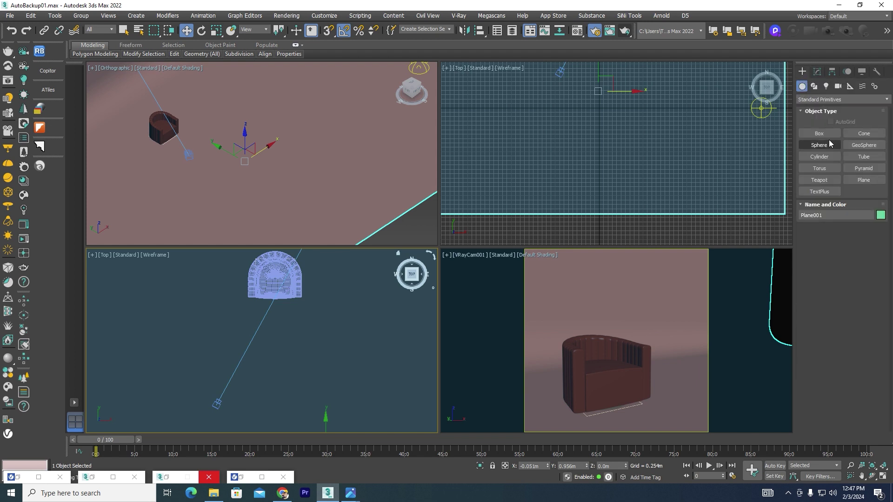
{"action": "left_click", "coordinate": [826, 86]}
{"action": "left_click", "coordinate": [857, 99]}
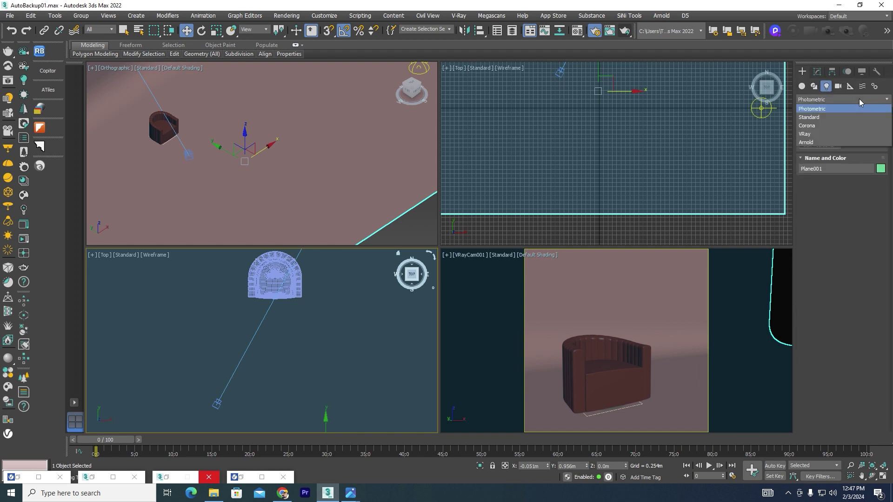
{"action": "left_click", "coordinate": [824, 140]}
{"action": "left_click", "coordinate": [824, 135]}
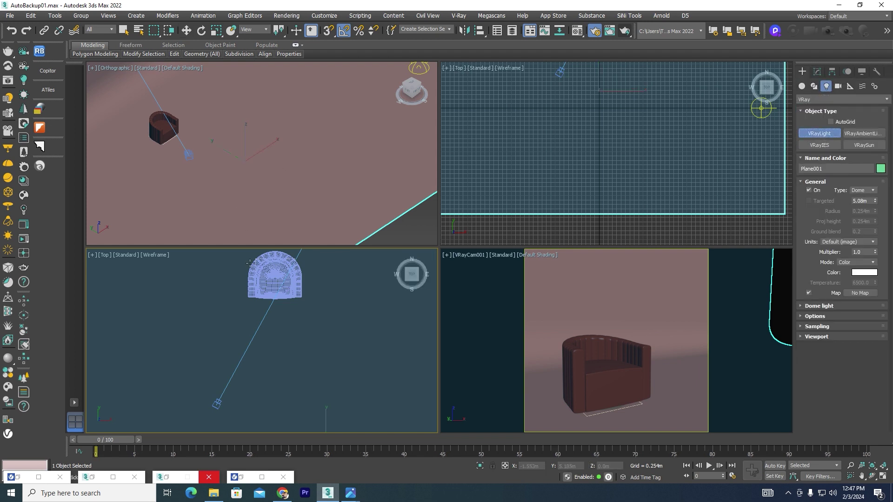
- Undo the stray dome light and draw a Plane-type VRayLight left of the chair
{"action": "left_click", "coordinate": [219, 284]}
{"action": "key", "text": "ctrl+z"}
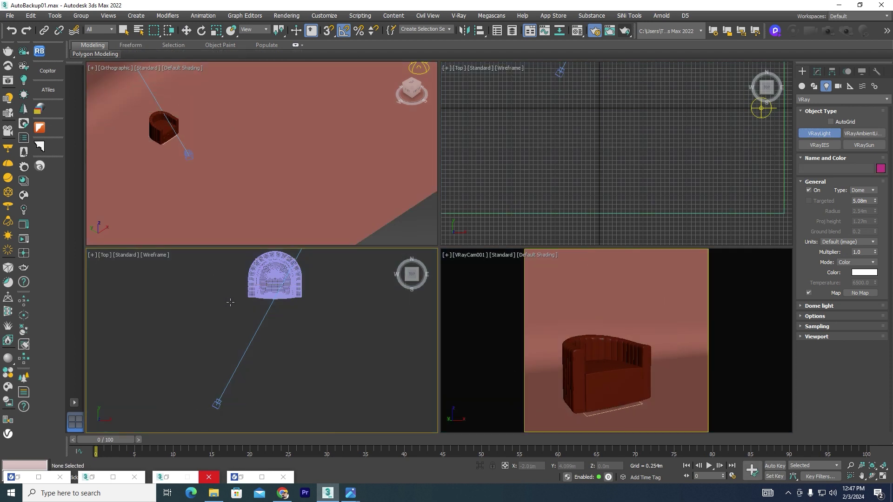
{"action": "left_click", "coordinate": [863, 190]}
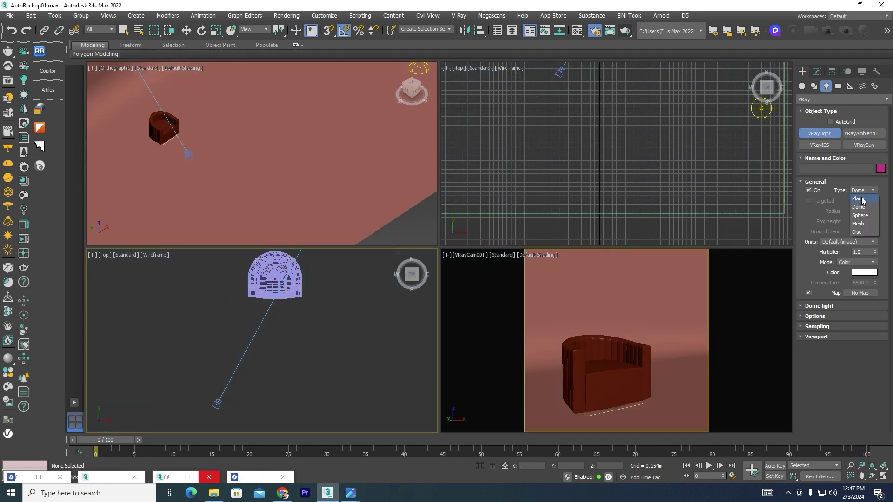
{"action": "left_click", "coordinate": [860, 198]}
{"action": "left_click_drag", "start_coordinate": [213, 287], "coordinate": [232, 314]}
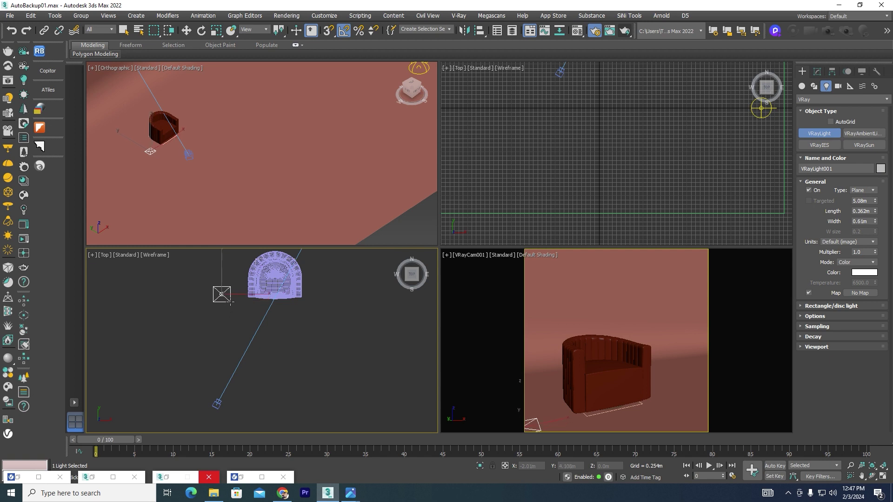
- Raise the light in the Front view and rotate it to face the chair
{"action": "key", "text": "w"}
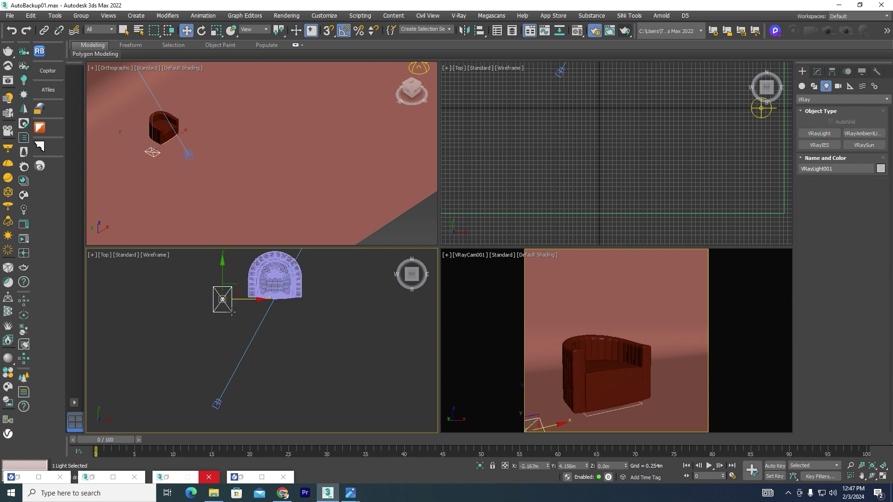
{"action": "key", "text": "l"}
{"action": "middle_click_drag", "start_coordinate": [237, 322], "coordinate": [390, 327]}
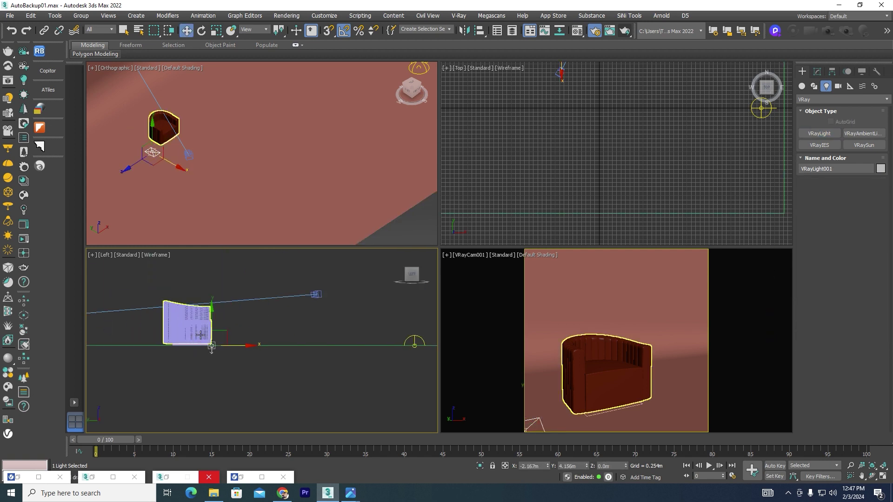
{"action": "key", "text": "f"}
{"action": "scroll", "coordinate": [271, 382], "scroll_direction": "up", "scroll_amount": 2}
{"action": "scroll", "coordinate": [272, 383], "scroll_direction": "up", "scroll_amount": 3}
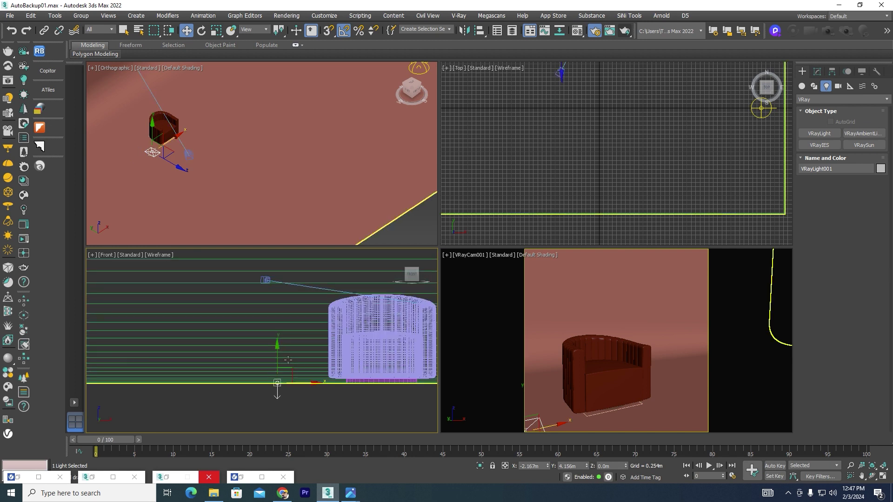
{"action": "scroll", "coordinate": [271, 383], "scroll_direction": "up", "scroll_amount": 3}
{"action": "mouse_move", "coordinate": [272, 383]}
{"action": "left_mouse_down"}
{"action": "mouse_move", "coordinate": [272, 274]}
{"action": "mouse_move", "coordinate": [294, 263]}
{"action": "left_mouse_up"}
{"action": "key", "text": "e"}
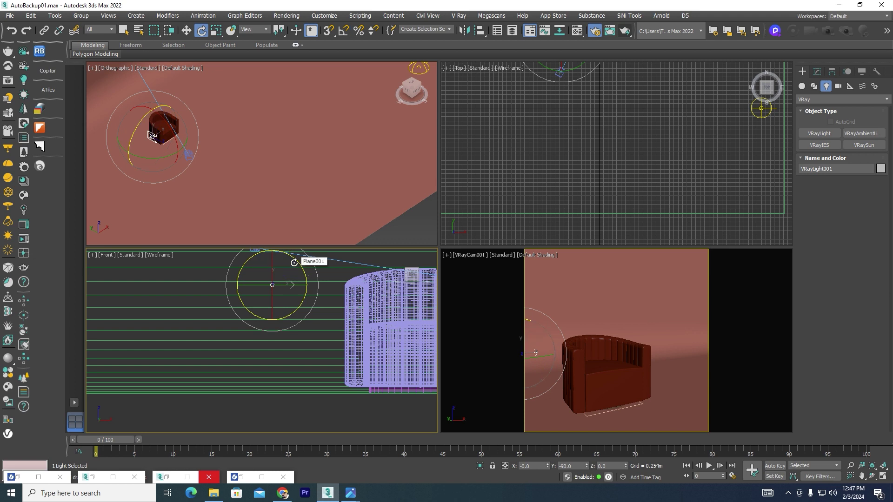
{"action": "left_click_drag", "start_coordinate": [294, 263], "coordinate": [313, 278]}
- Slide the light beside the chair's left side in Top view and lift it slightly higher
{"action": "key", "text": "t"}
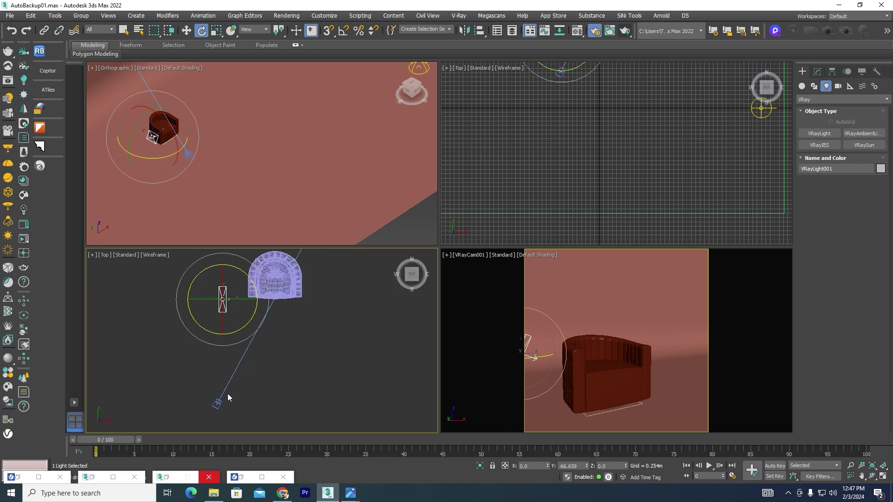
{"action": "key", "text": "f"}
{"action": "key", "text": "t"}
{"action": "key", "text": "w"}
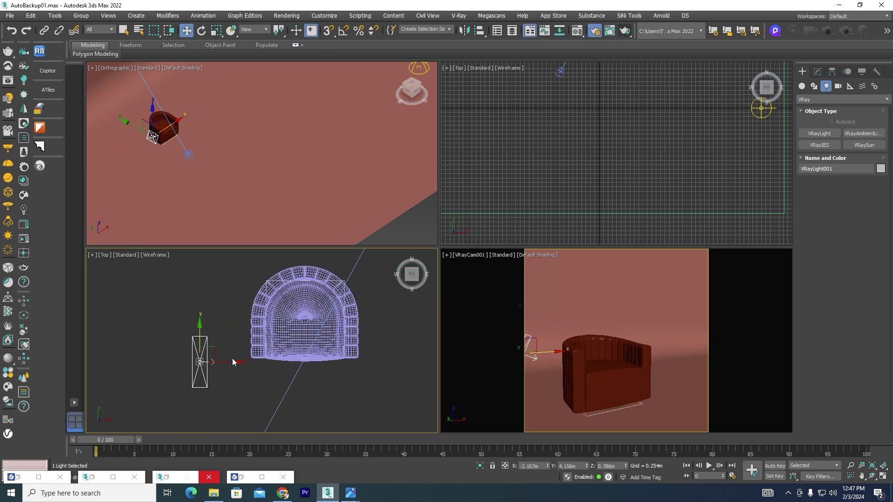
{"action": "left_click_drag", "start_coordinate": [202, 337], "coordinate": [203, 312]}
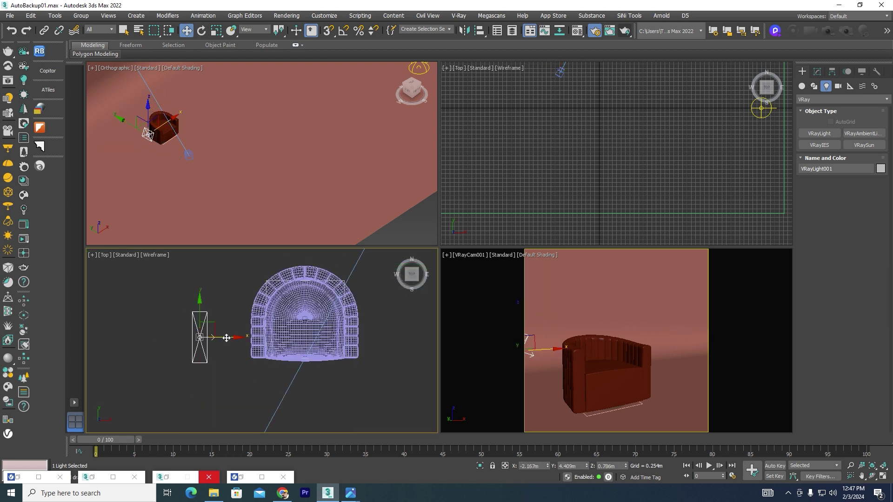
{"action": "left_click_drag", "start_coordinate": [227, 339], "coordinate": [228, 339]}
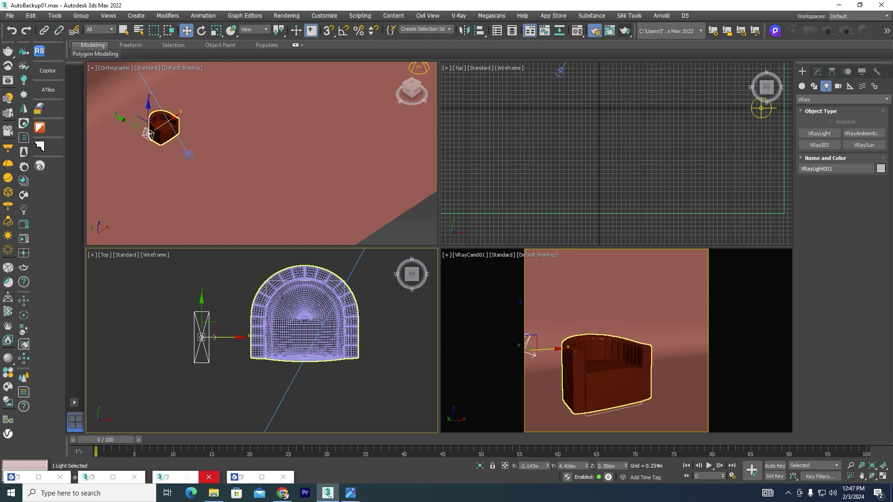
{"action": "middle_click_drag", "start_coordinate": [242, 374], "coordinate": [223, 299], "text": "alt"}
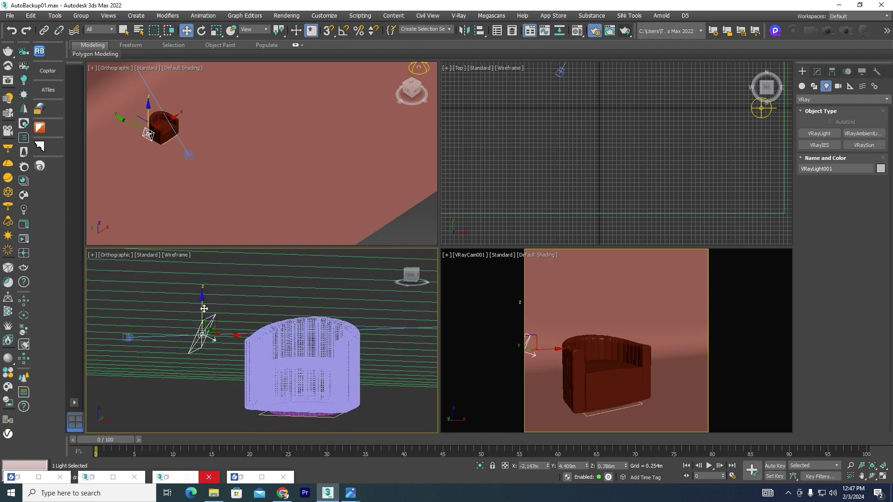
{"action": "left_click_drag", "start_coordinate": [213, 310], "coordinate": [213, 290]}
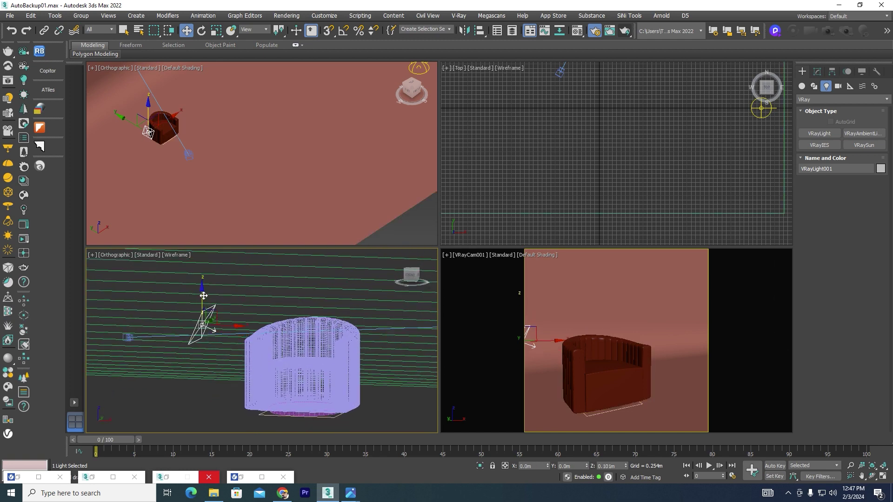
- Make VRayLight001 invisible to the camera in its Options rollout
{"action": "left_click", "coordinate": [818, 72]}
{"action": "left_click", "coordinate": [802, 332]}
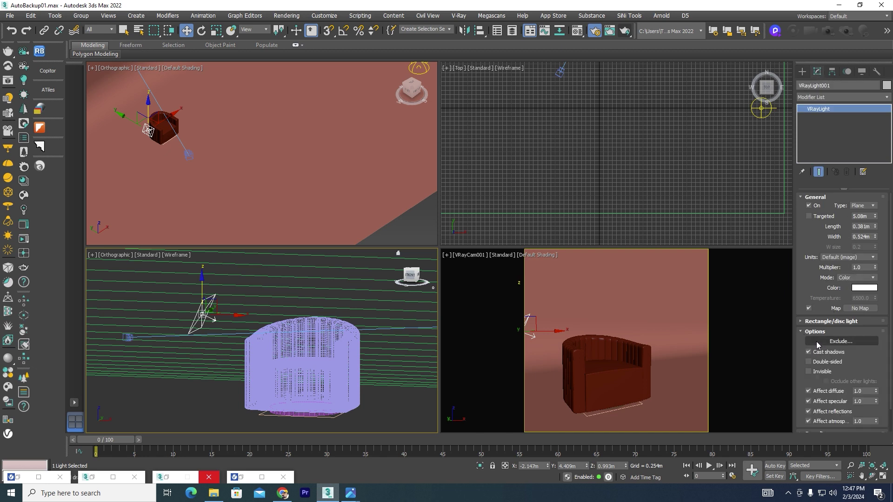
{"action": "left_click", "coordinate": [811, 372]}
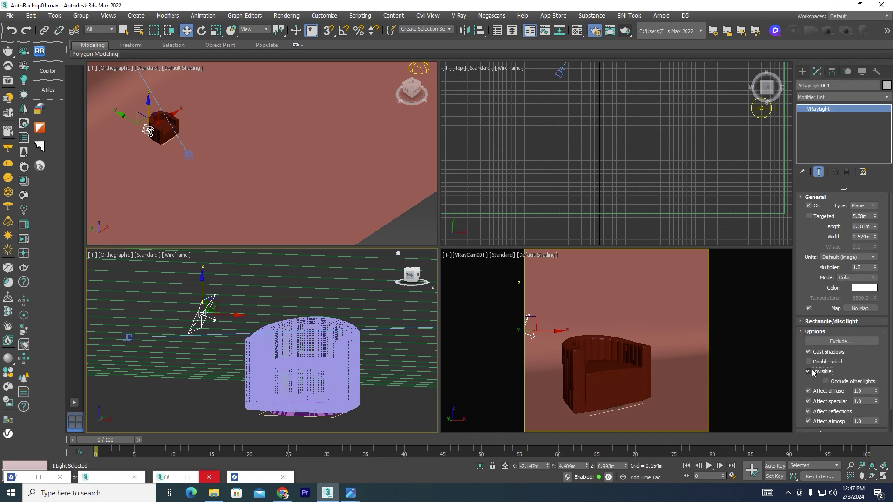
- Rename the light 'Main light', close the material library browser, and restore the frame buffer
{"action": "double_click", "coordinate": [832, 86]}
{"action": "type", "text": "Ma"}
{"action": "type", "text": "in"}
{"action": "type", "text": " light"}
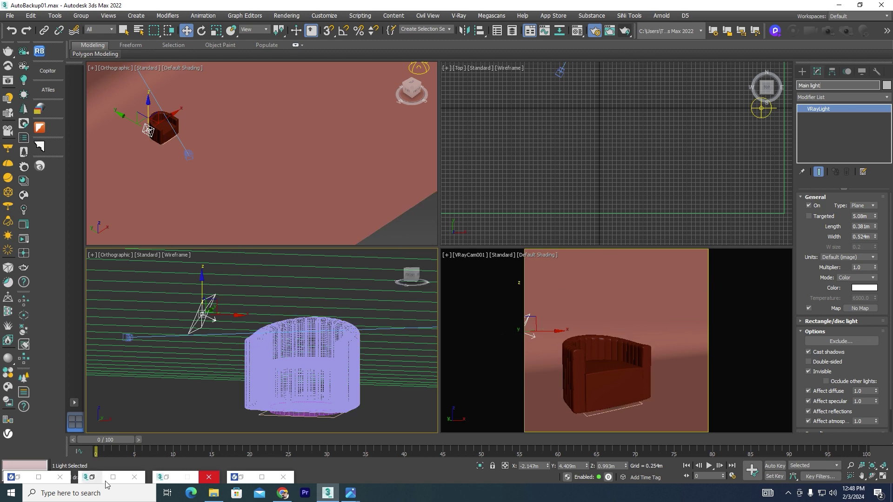
{"action": "left_click", "coordinate": [262, 477]}
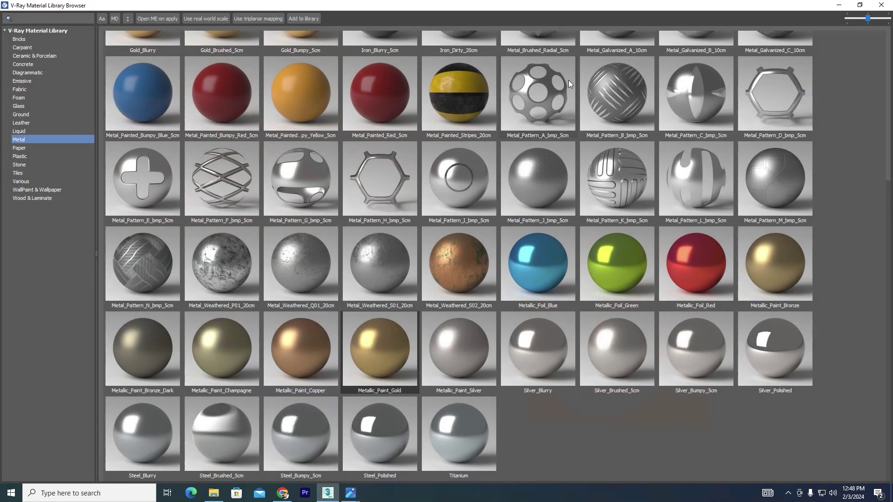
{"action": "left_click", "coordinate": [881, 5]}
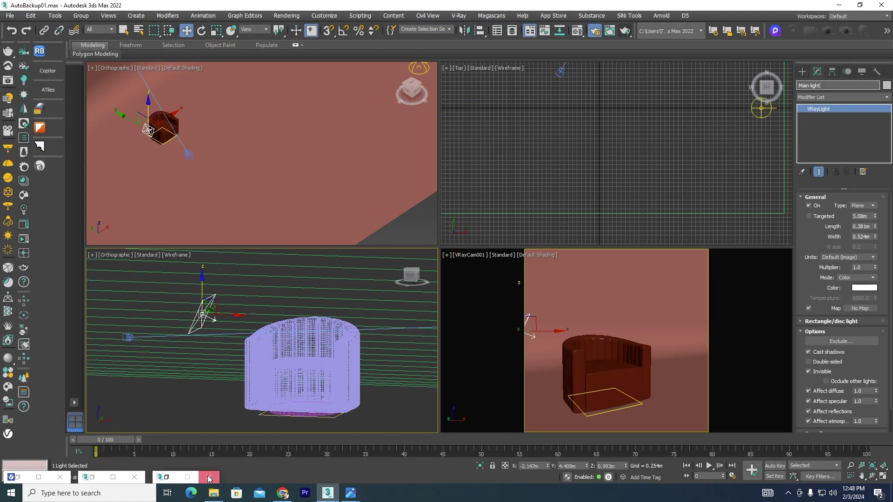
{"action": "left_click", "coordinate": [166, 477]}
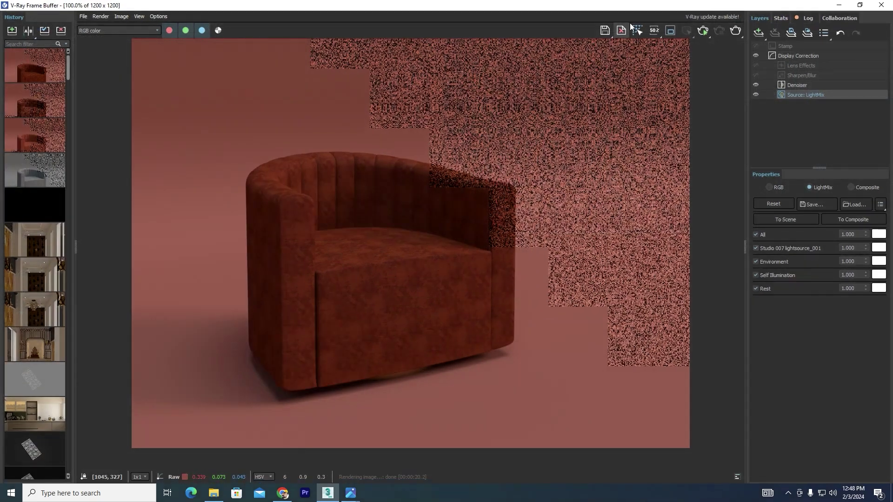
- Start a fresh render, set Main light's multiplier to 30, then select the Plane001 backdrop
{"action": "left_click", "coordinate": [703, 32]}
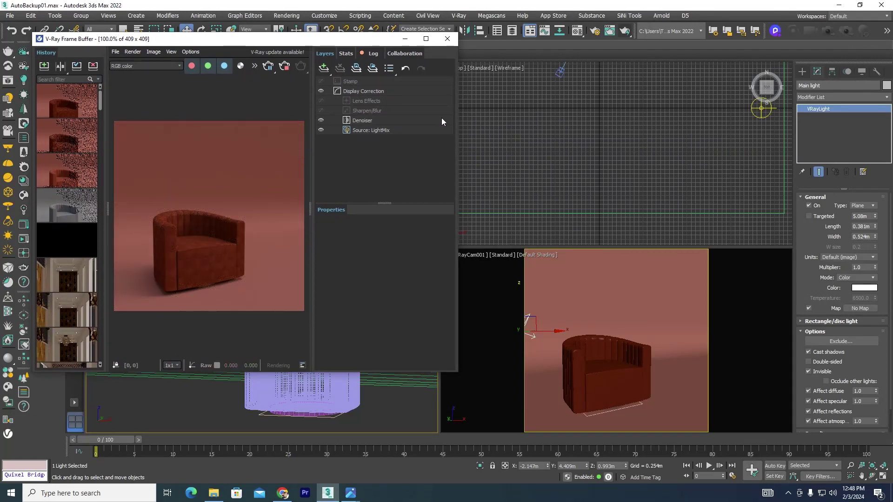
{"action": "left_click", "coordinate": [864, 267]}
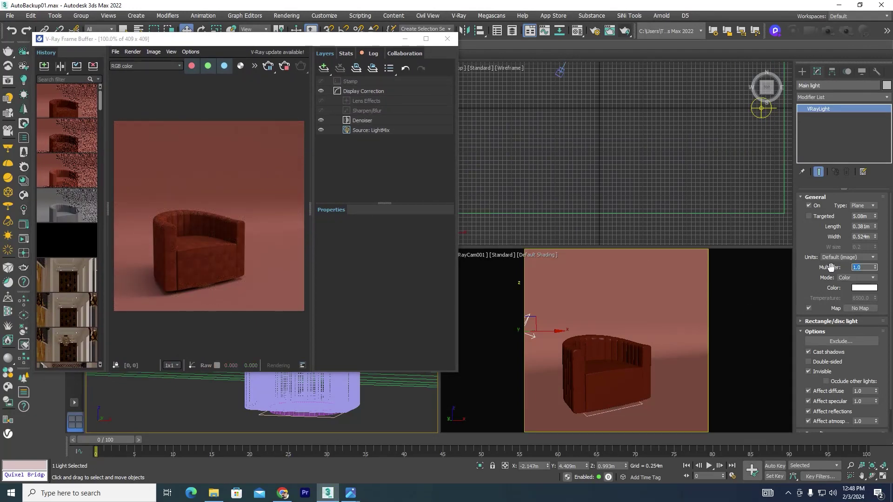
{"action": "type", "text": "30"}
{"action": "key", "text": "Return"}
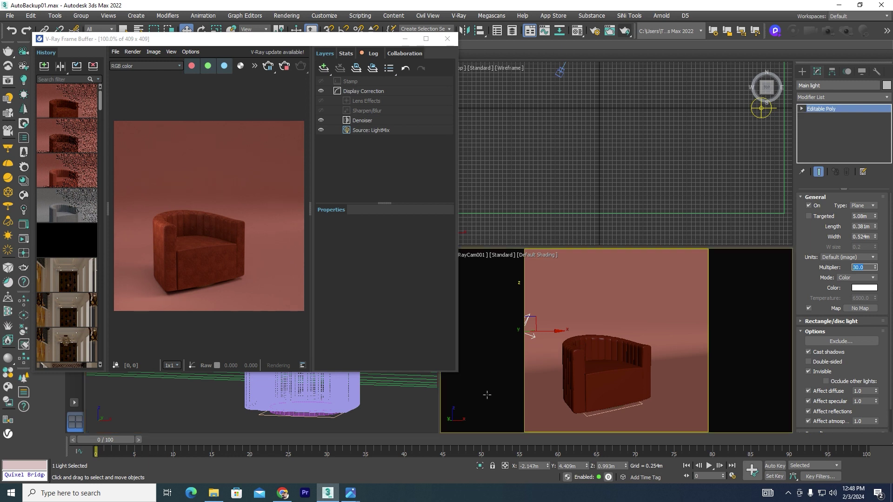
{"action": "left_click", "coordinate": [258, 277]}
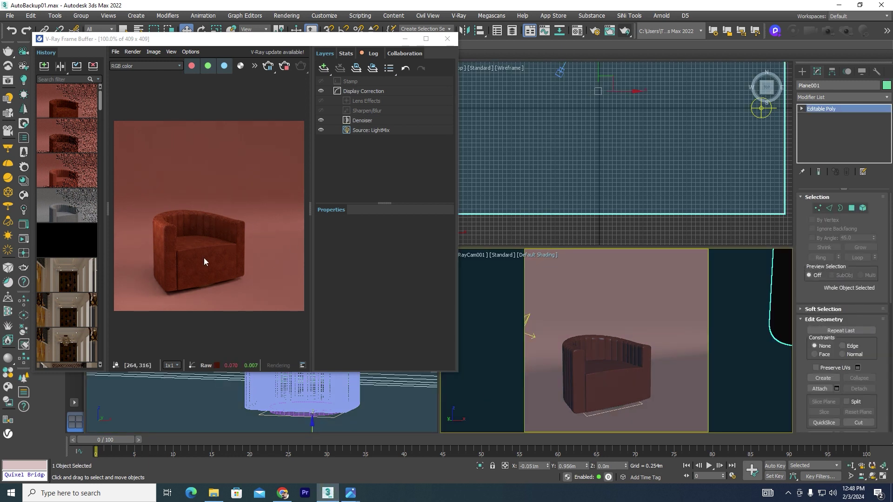
- Toggle Main light off and back on in the frame buffer's LightMix to compare the render
{"action": "scroll", "coordinate": [181, 281], "scroll_direction": "up", "scroll_amount": 1}
{"action": "left_click", "coordinate": [362, 130]}
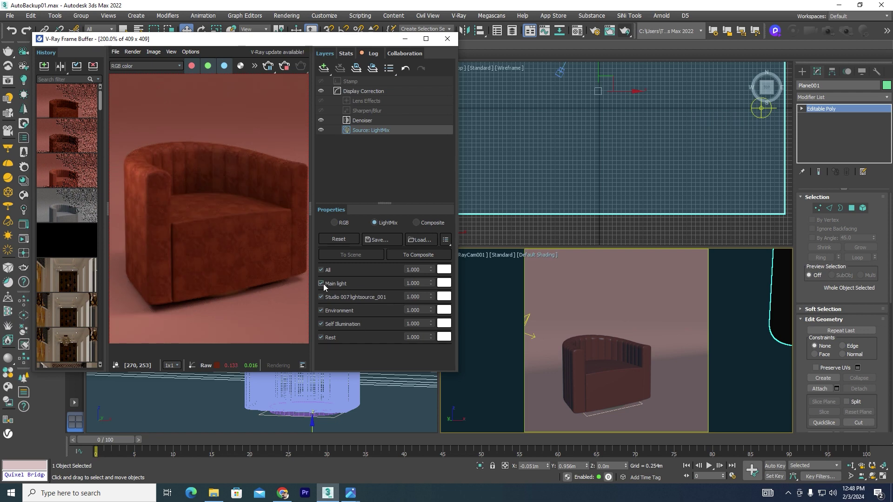
{"action": "middle_click_drag", "start_coordinate": [159, 279], "coordinate": [171, 273]}
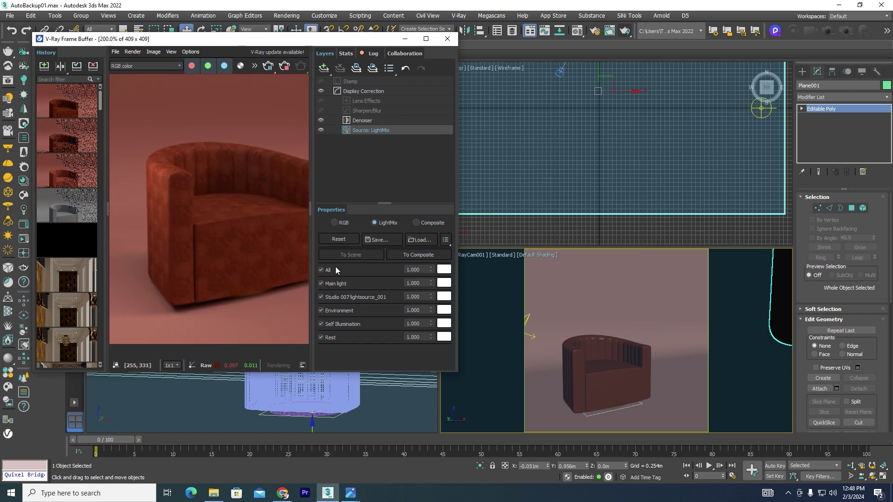
{"action": "left_click", "coordinate": [321, 283]}
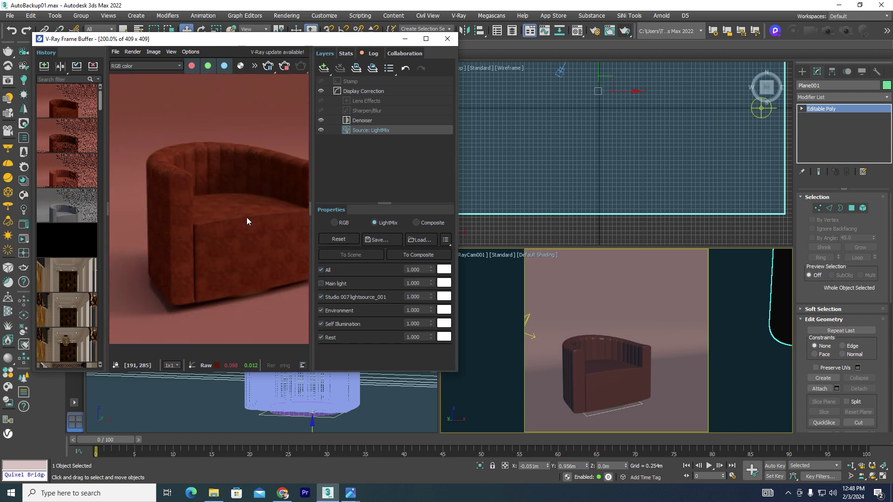
{"action": "scroll", "coordinate": [247, 217], "scroll_direction": "down", "scroll_amount": 2}
{"action": "scroll", "coordinate": [172, 252], "scroll_direction": "up", "scroll_amount": 1}
{"action": "scroll", "coordinate": [159, 267], "scroll_direction": "up", "scroll_amount": 1}
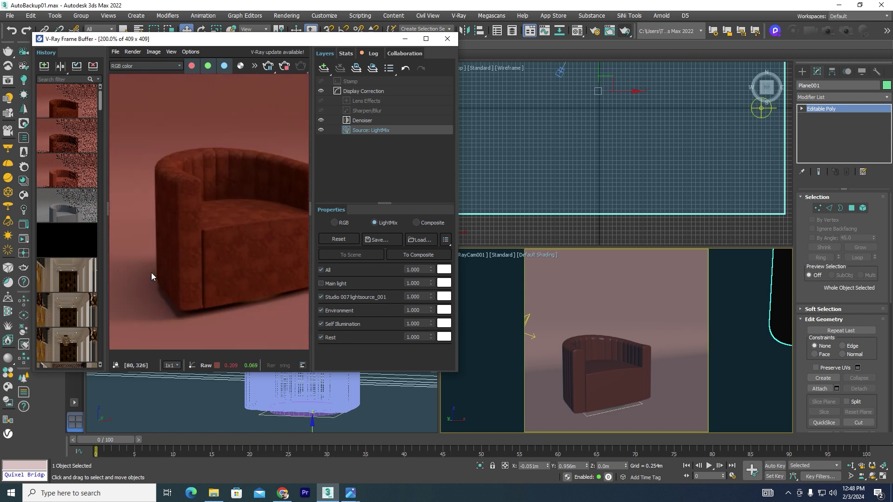
{"action": "left_click", "coordinate": [321, 283]}
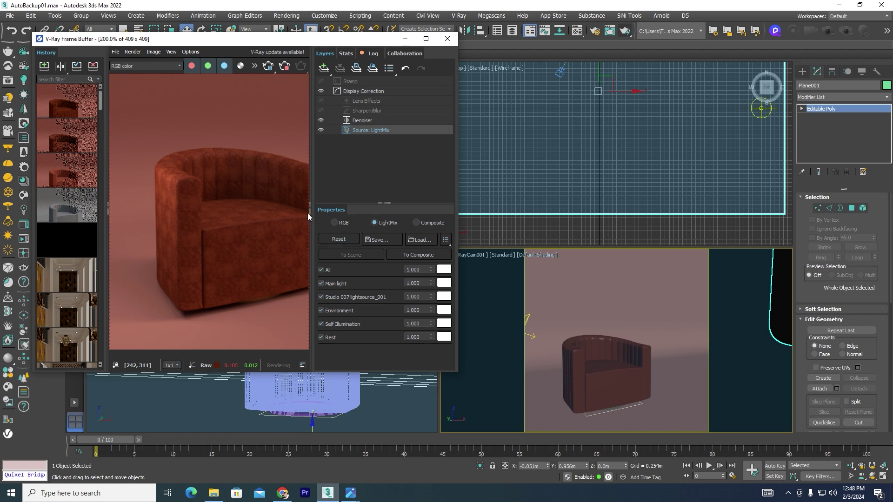
{"action": "scroll", "coordinate": [601, 158], "scroll_direction": "down", "scroll_amount": 5}
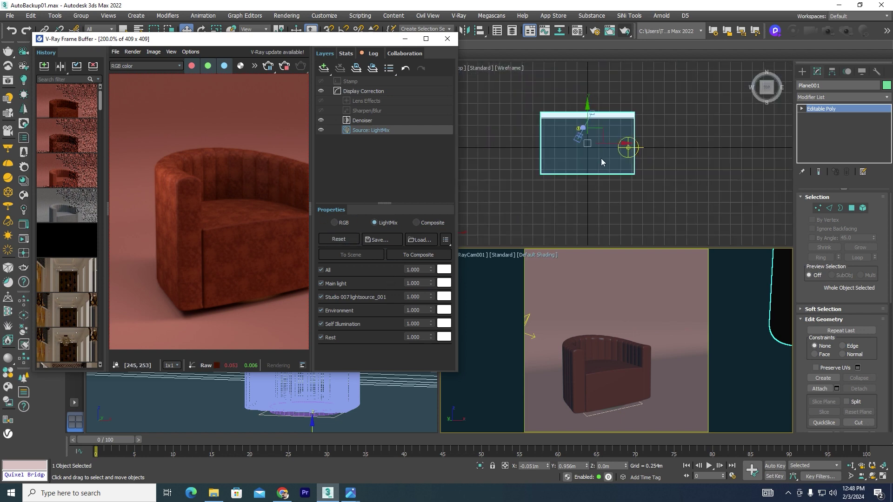
{"action": "scroll", "coordinate": [605, 183], "scroll_direction": "down", "scroll_amount": 2}
- Select the Main light and lower its multiplier to 10
{"action": "left_click", "coordinate": [604, 182]}
{"action": "scroll", "coordinate": [609, 166], "scroll_direction": "up", "scroll_amount": 3}
{"action": "scroll", "coordinate": [610, 166], "scroll_direction": "up", "scroll_amount": 3}
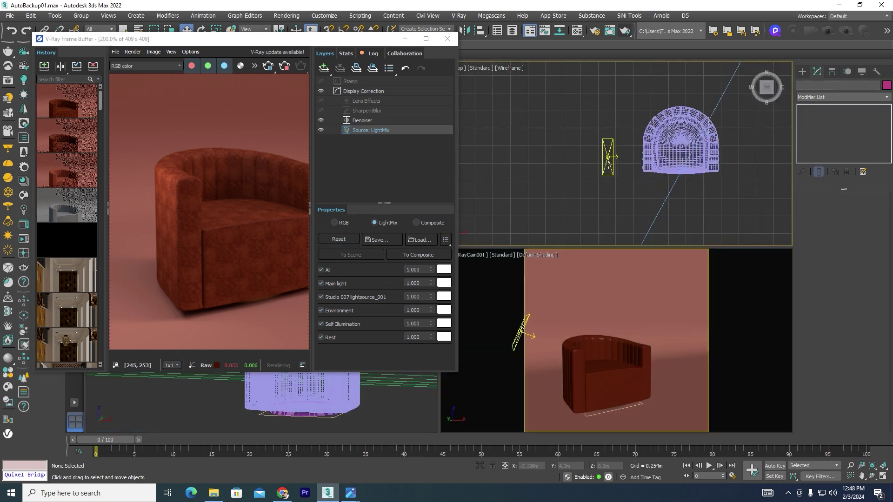
{"action": "left_click", "coordinate": [608, 158]}
{"action": "left_click_drag", "start_coordinate": [864, 264], "coordinate": [829, 268]}
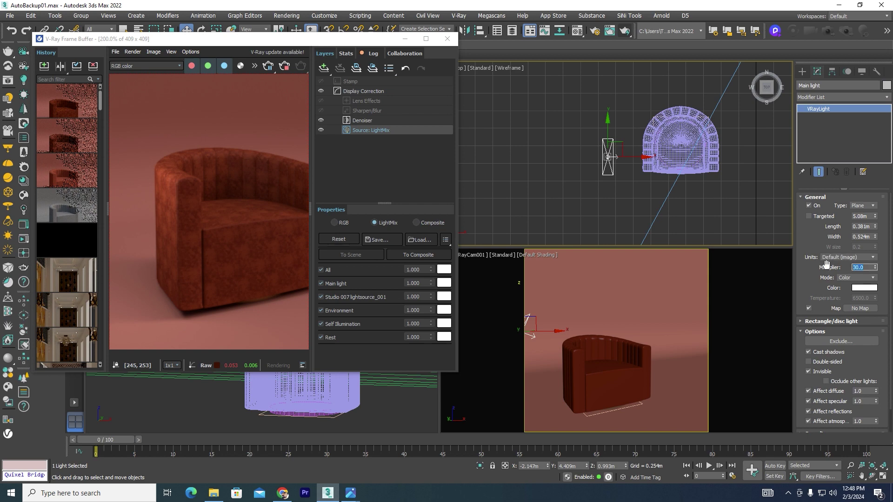
{"action": "type", "text": "10"}
{"action": "key", "text": "Return"}
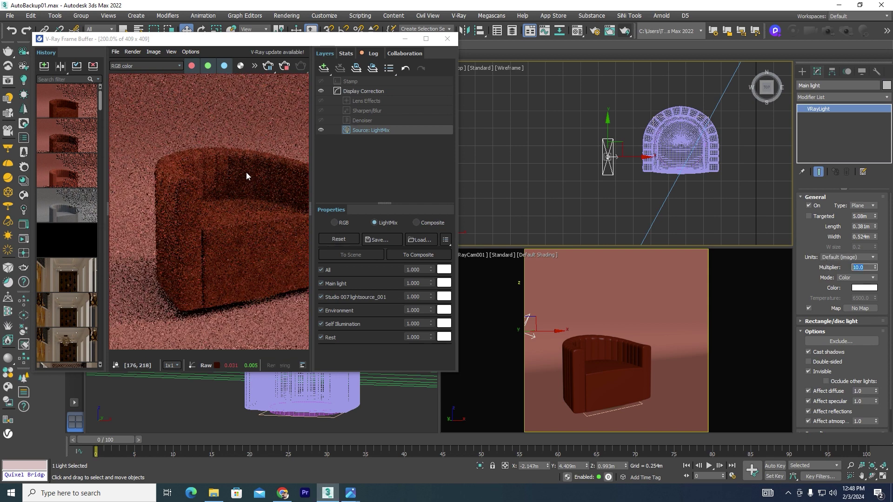
- Switch the lower viewport to Top and Shift-drag a copy of Main light to the right
{"action": "left_click_drag", "start_coordinate": [285, 41], "coordinate": [131, 78]}
{"action": "scroll", "coordinate": [367, 316], "scroll_direction": "down", "scroll_amount": 5}
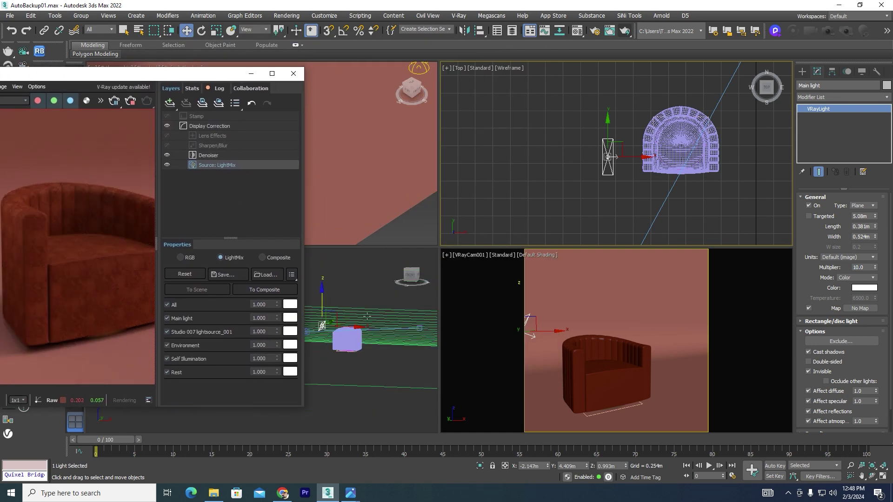
{"action": "left_click", "coordinate": [367, 365]}
{"action": "key", "text": "t"}
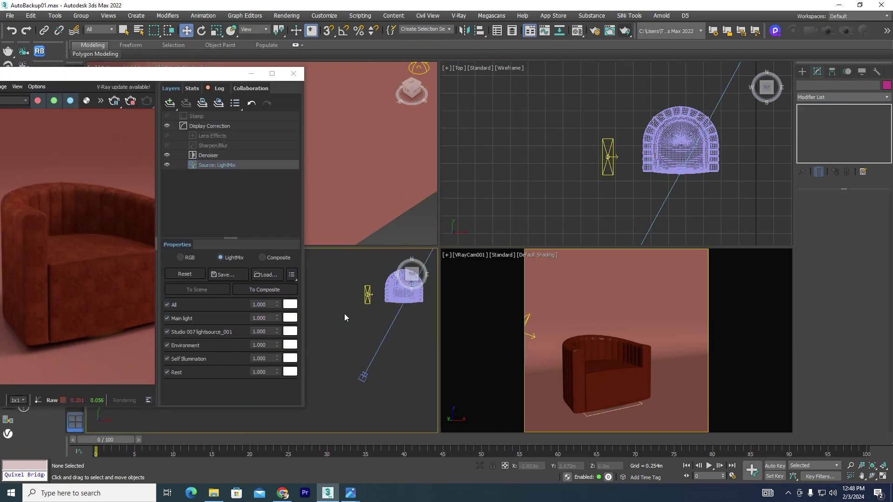
{"action": "left_click", "coordinate": [404, 286]}
{"action": "scroll", "coordinate": [307, 308], "scroll_direction": "down", "scroll_amount": 3}
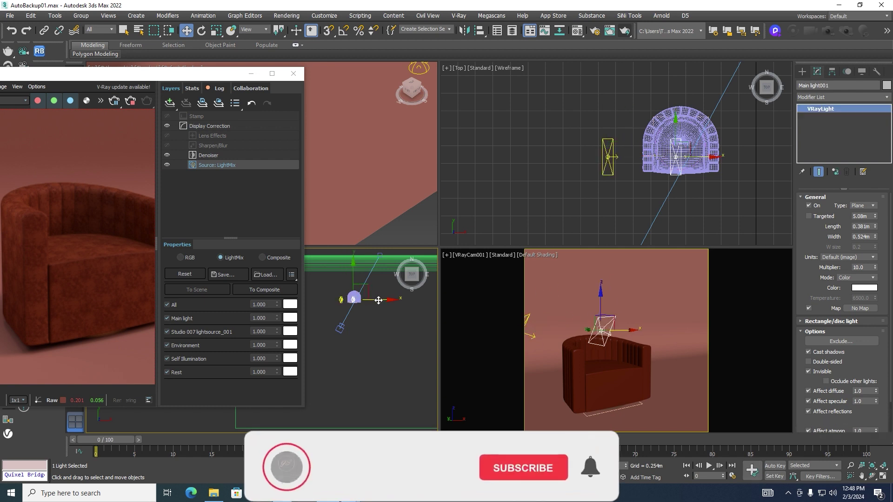
{"action": "left_click_drag", "start_coordinate": [379, 300], "coordinate": [393, 300], "text": "shift"}
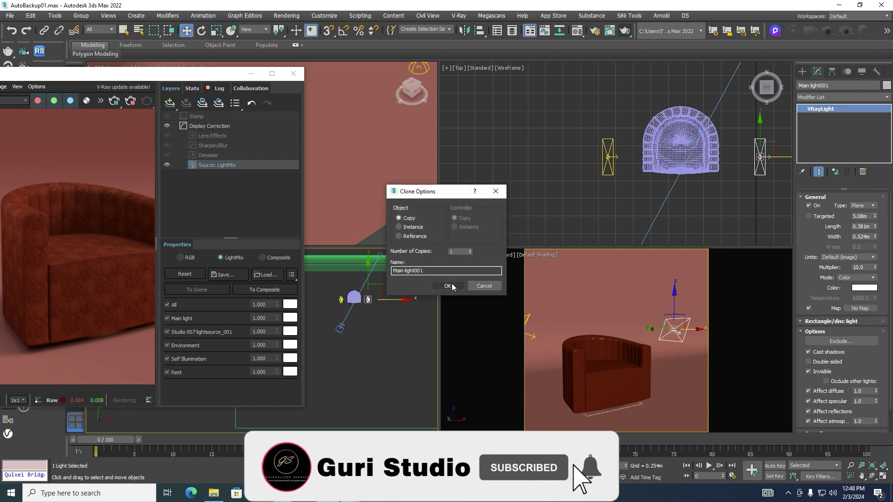
- Keep the independent copy and mirror Main light001 across X with No Clone, onto the chair's right
{"action": "left_click", "coordinate": [448, 286]}
{"action": "left_click", "coordinate": [464, 30]}
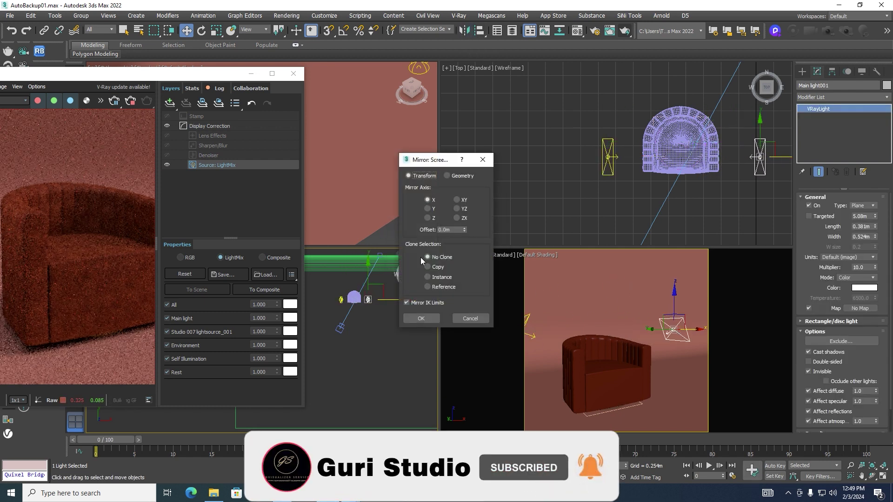
{"action": "left_click", "coordinate": [426, 209]}
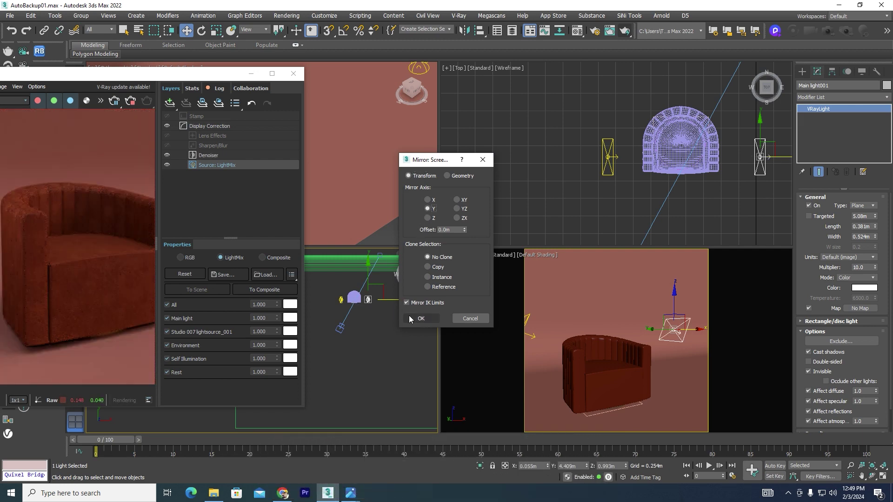
{"action": "left_click", "coordinate": [410, 319]}
{"action": "scroll", "coordinate": [373, 308], "scroll_direction": "up", "scroll_amount": 5}
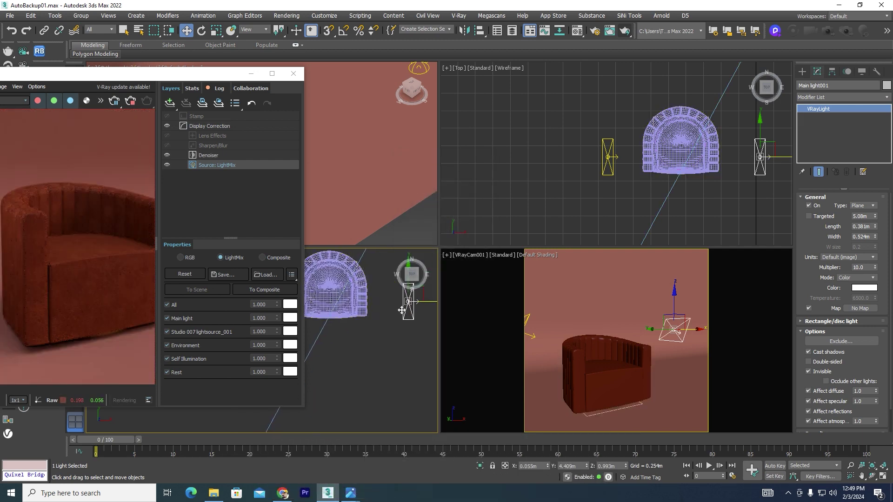
{"action": "middle_click_drag", "start_coordinate": [351, 309], "coordinate": [316, 307]}
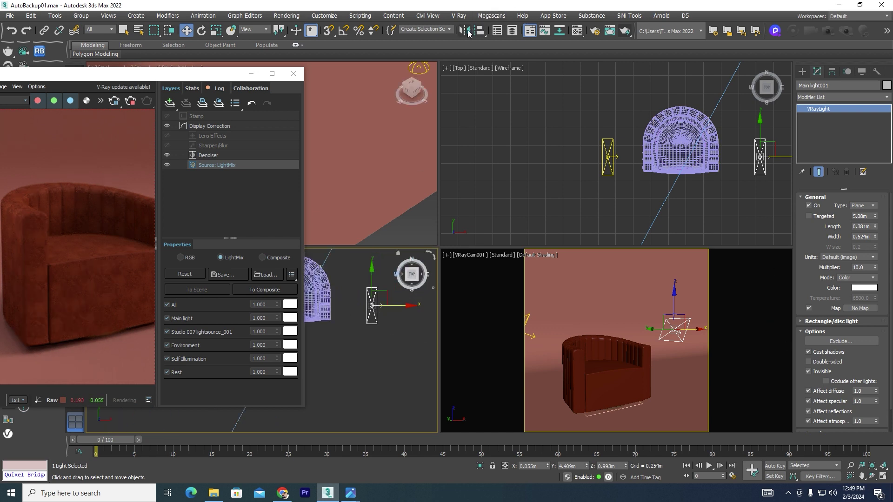
{"action": "left_click", "coordinate": [465, 31]}
{"action": "left_click", "coordinate": [427, 200]}
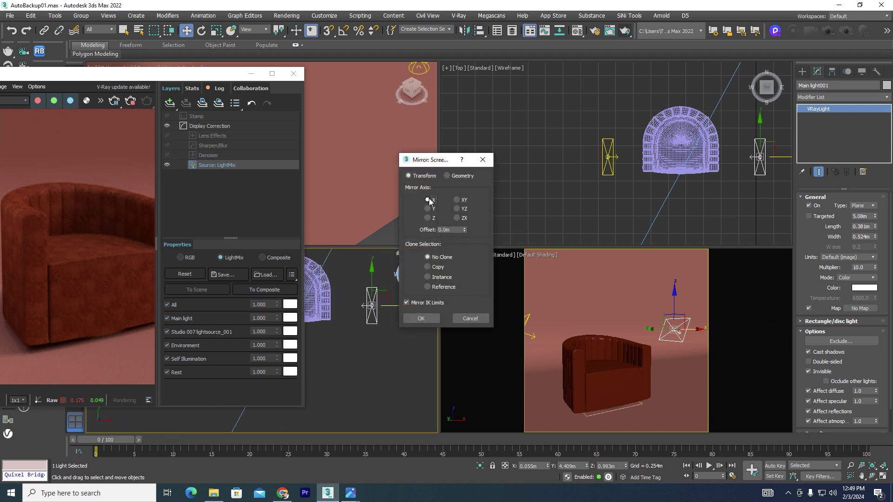
{"action": "left_click", "coordinate": [421, 318]}
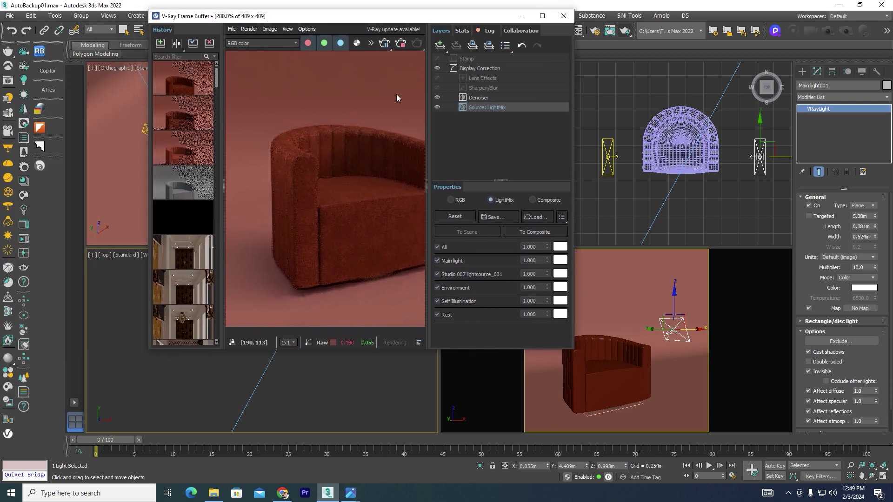
- Re-render the chair interactively in the V-Ray Frame Buffer, cancelling the large render
{"action": "scroll", "coordinate": [367, 149], "scroll_direction": "down", "scroll_amount": 4}
{"action": "scroll", "coordinate": [344, 200], "scroll_direction": "up", "scroll_amount": 3}
{"action": "scroll", "coordinate": [340, 219], "scroll_direction": "up", "scroll_amount": 1}
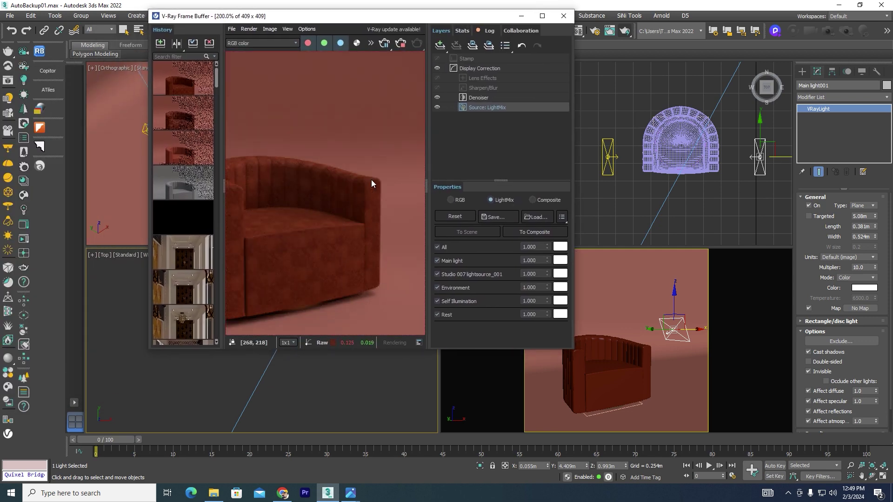
{"action": "left_click", "coordinate": [385, 46]}
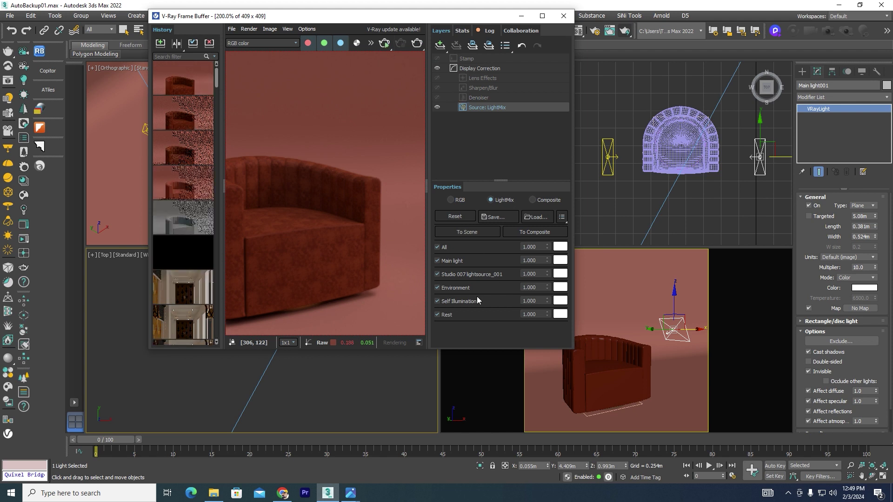
{"action": "left_click", "coordinate": [413, 45]}
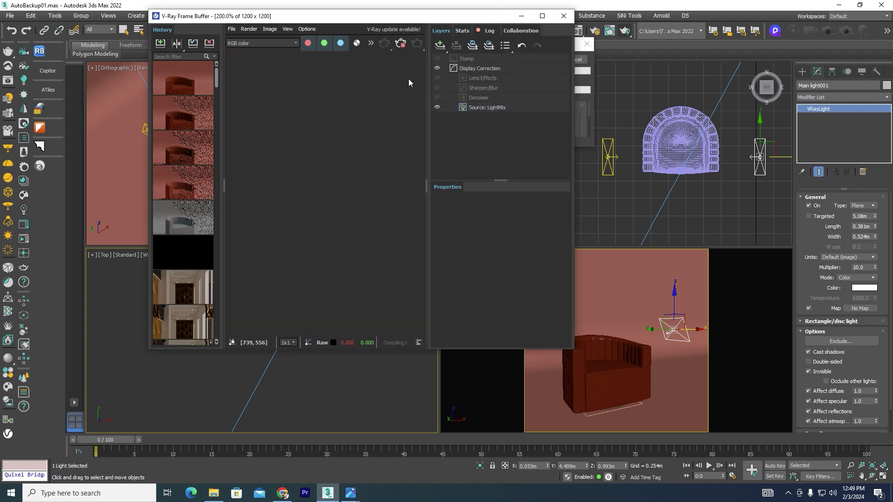
{"action": "left_click", "coordinate": [400, 47]}
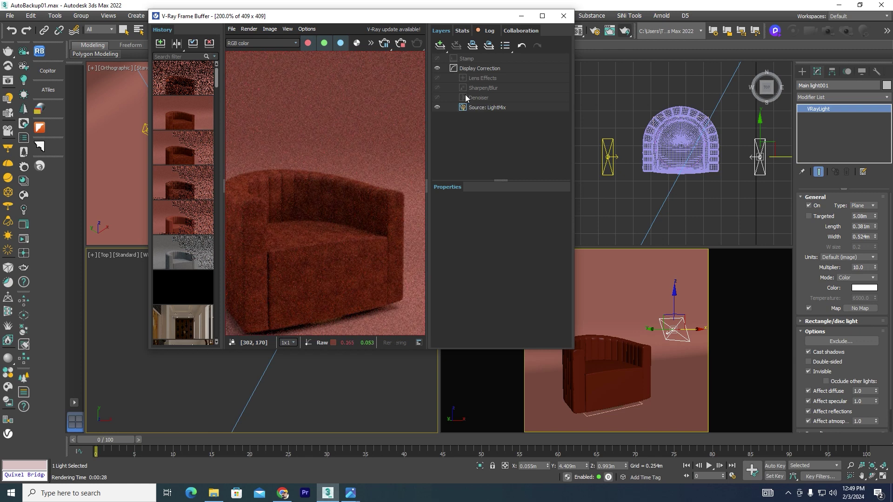
- Show the Source: LightMix layer and select Main light001's name
{"action": "left_click", "coordinate": [477, 108]}
{"action": "scroll", "coordinate": [345, 215], "scroll_direction": "down", "scroll_amount": 2}
{"action": "scroll", "coordinate": [312, 254], "scroll_direction": "up", "scroll_amount": 2}
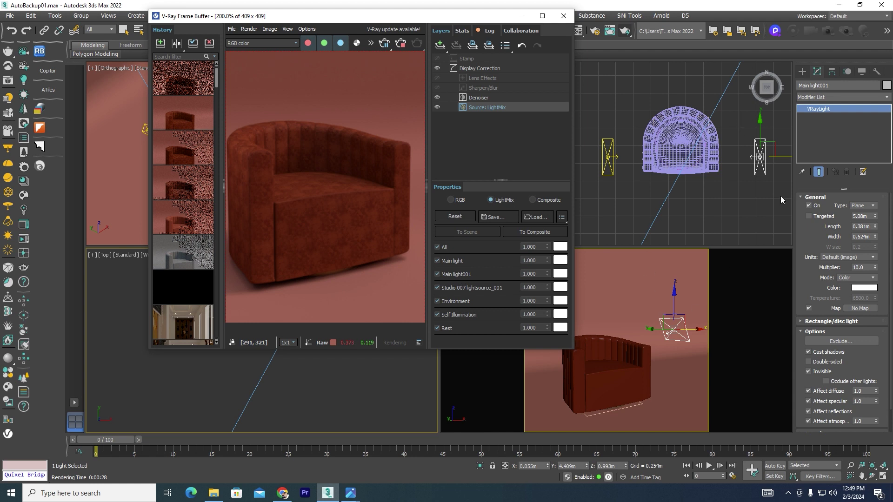
{"action": "left_click", "coordinate": [837, 83]}
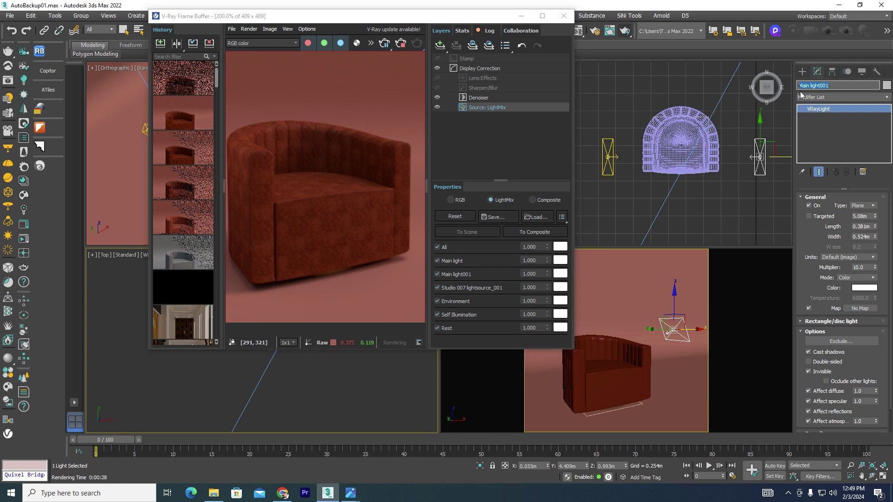
- Rename the copy 'fill light', give it a 4000 K Temperature colour, and restart the render
{"action": "key", "text": "BackSpace"}
{"action": "left_click", "coordinate": [380, 263]}
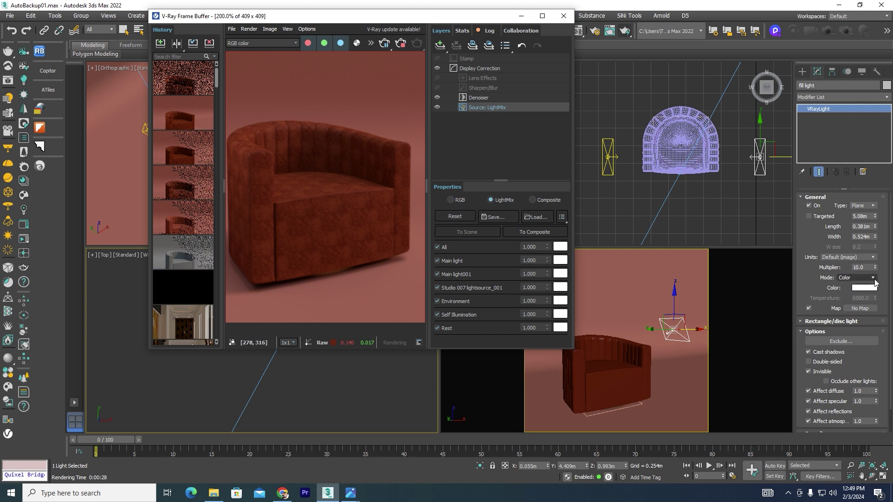
{"action": "left_click", "coordinate": [861, 278]}
{"action": "left_click", "coordinate": [853, 296]}
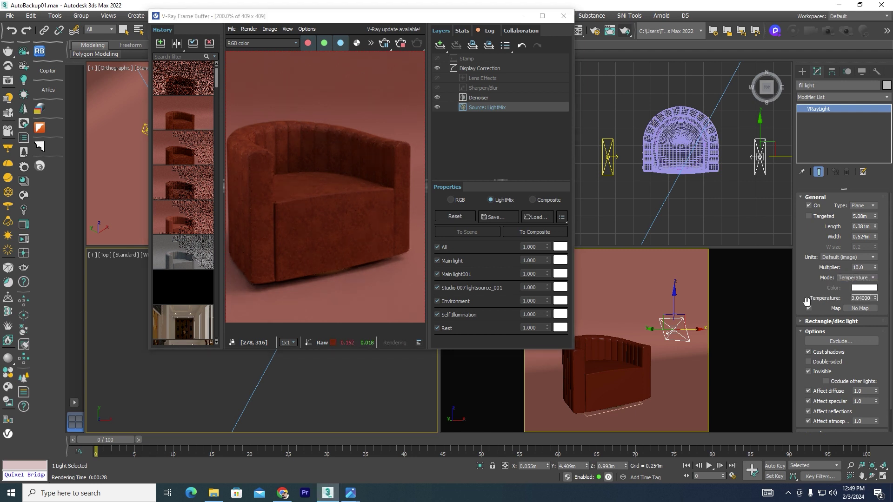
{"action": "double_click", "coordinate": [868, 299]}
{"action": "type", "text": "4000"}
{"action": "key", "text": "Return"}
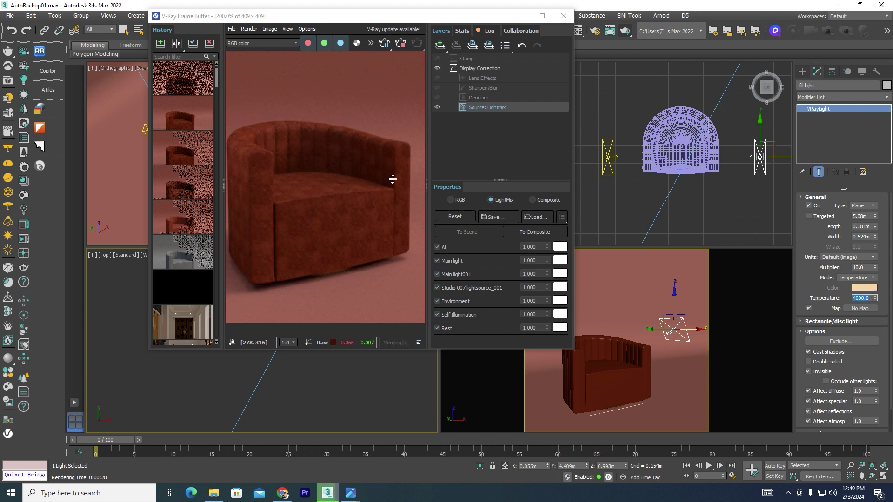
{"action": "left_click", "coordinate": [398, 46]}
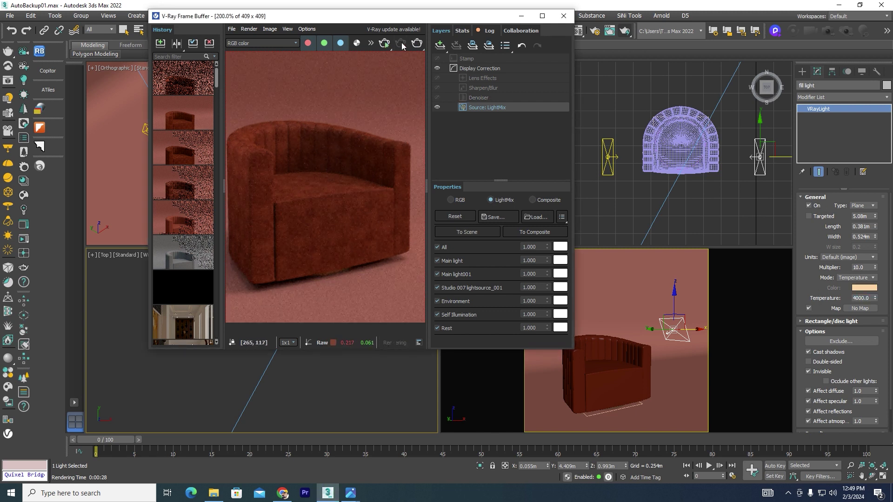
{"action": "left_click", "coordinate": [386, 44]}
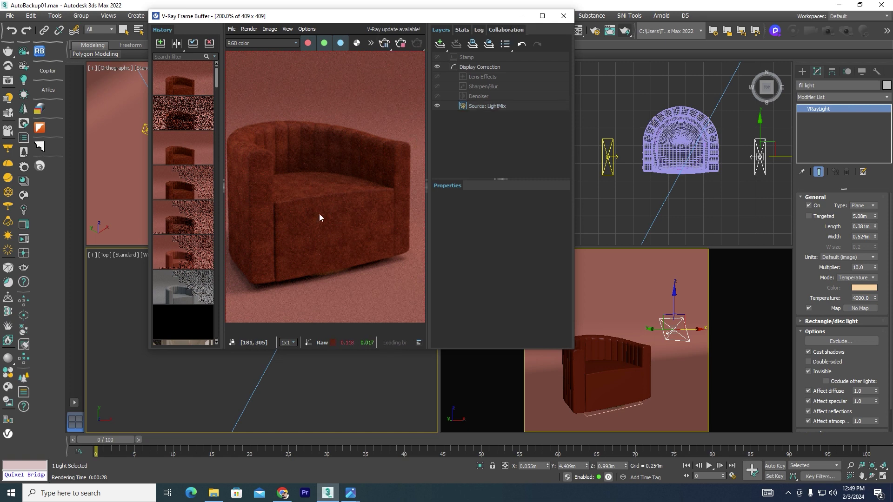
- Toggle the fill light off and on in LightMix to compare, then maximize the frame buffer
{"action": "left_click", "coordinate": [483, 109]}
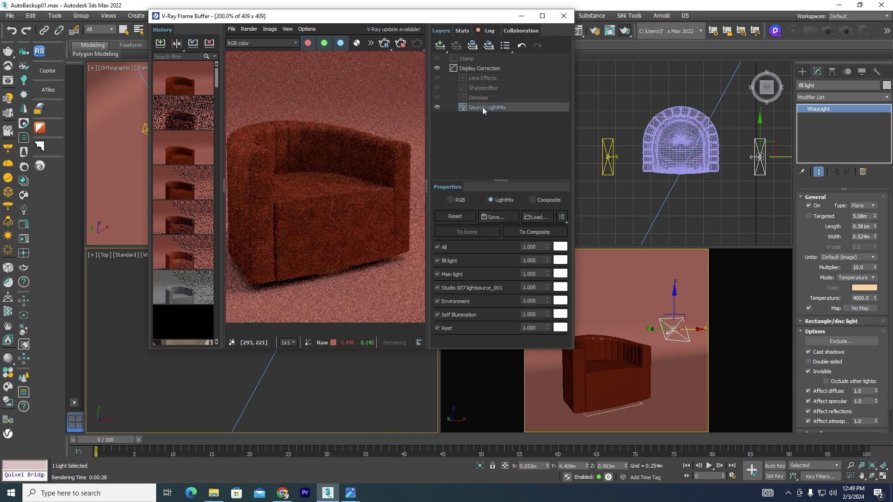
{"action": "left_click", "coordinate": [437, 261]}
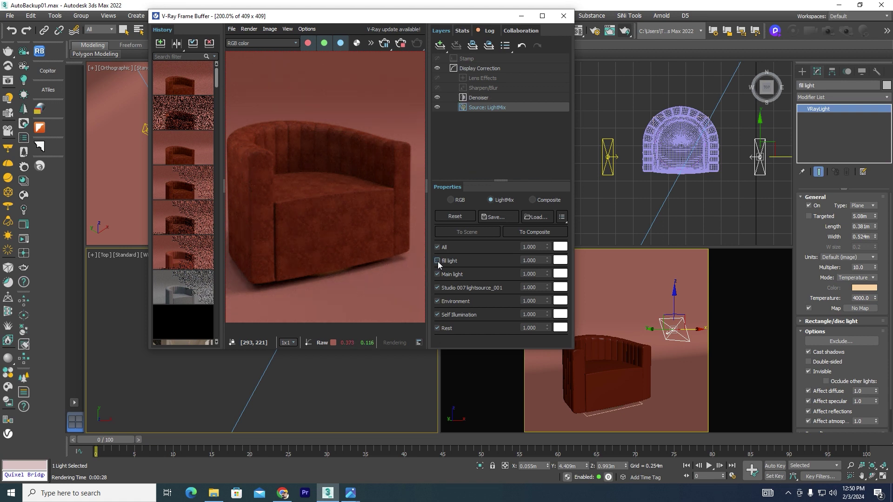
{"action": "left_click", "coordinate": [437, 261]}
{"action": "left_click", "coordinate": [542, 15]}
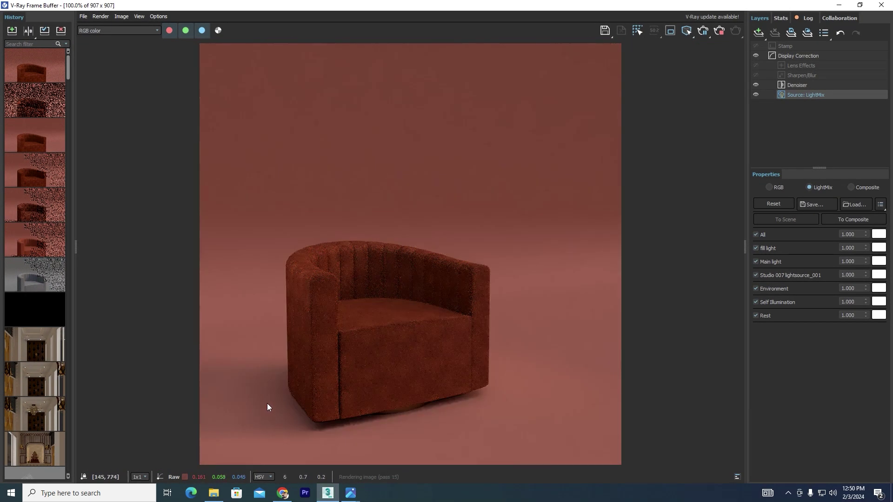
{"action": "scroll", "coordinate": [417, 421], "scroll_direction": "up", "scroll_amount": 1}
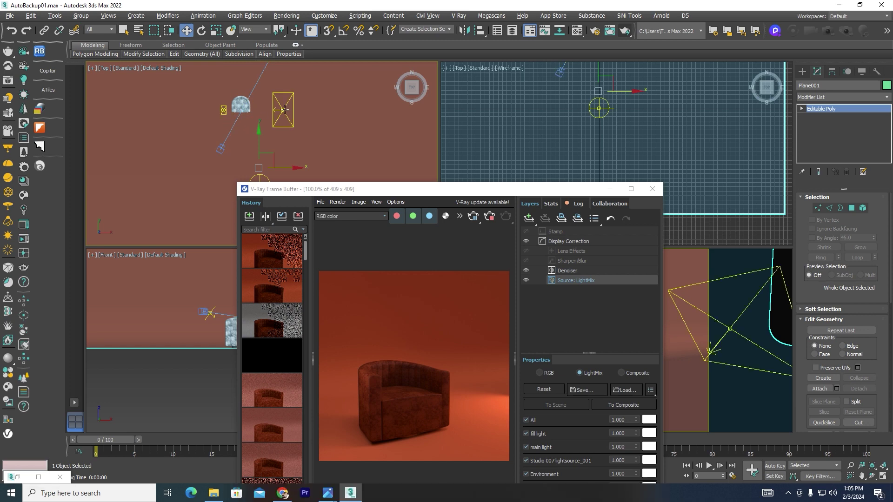
- Turn off Studio 007 lightsource_001 in the frame buffer's LightMix
{"action": "left_click_drag", "start_coordinate": [403, 194], "coordinate": [397, 81]}
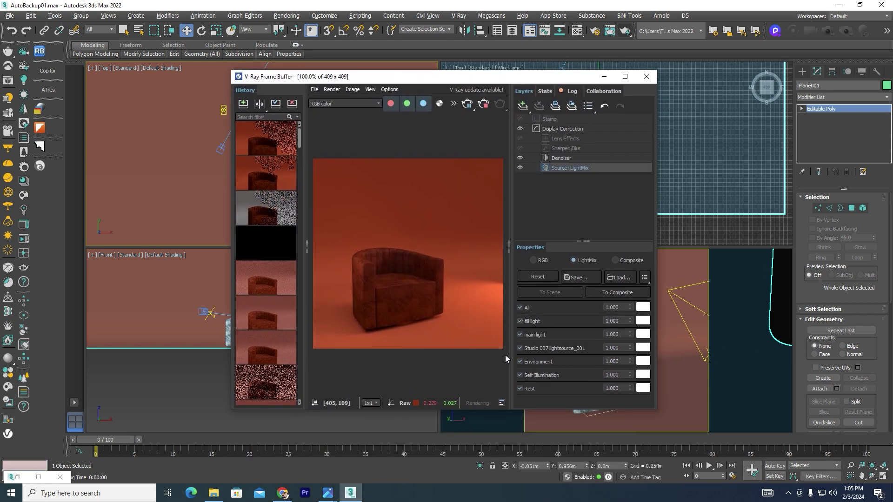
{"action": "left_click", "coordinate": [522, 348]}
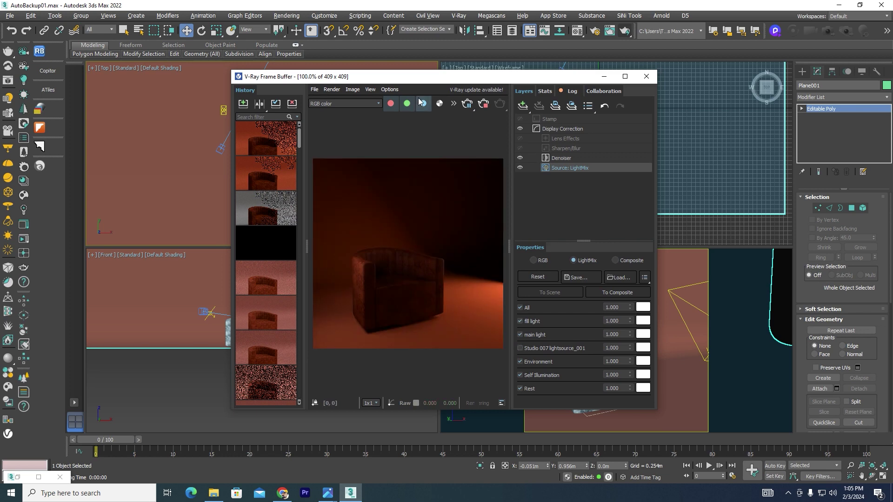
{"action": "mouse_move", "coordinate": [430, 81]}
{"action": "left_mouse_down"}
{"action": "mouse_move", "coordinate": [567, 89]}
{"action": "mouse_move", "coordinate": [538, 90]}
{"action": "left_mouse_up"}
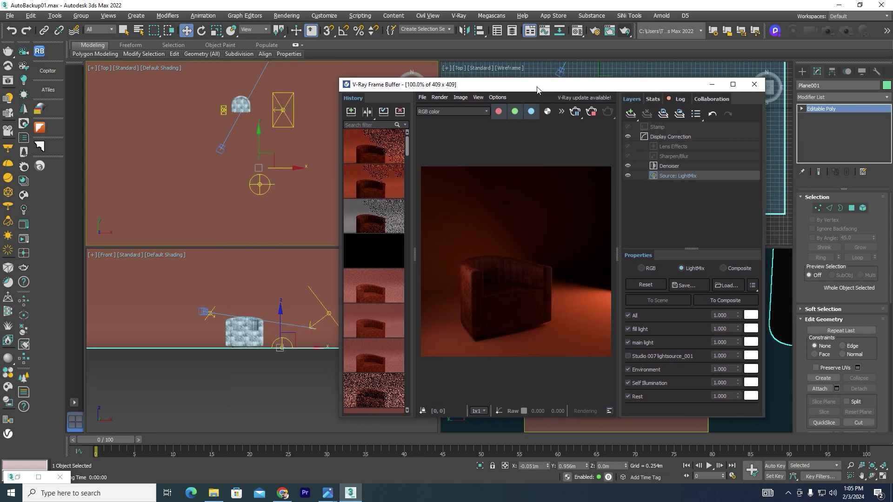
- Set the main light's Multiplier to 50
{"action": "left_click", "coordinate": [223, 110]}
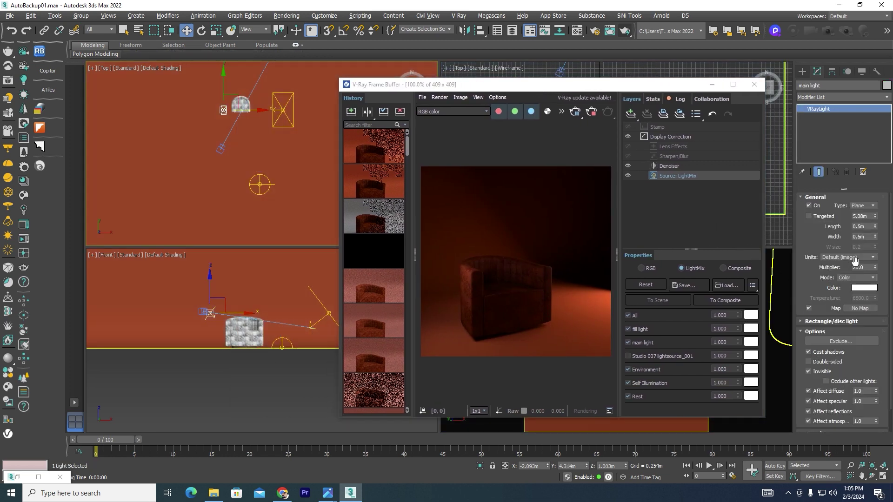
{"action": "double_click", "coordinate": [867, 269]}
{"action": "key", "text": "Return"}
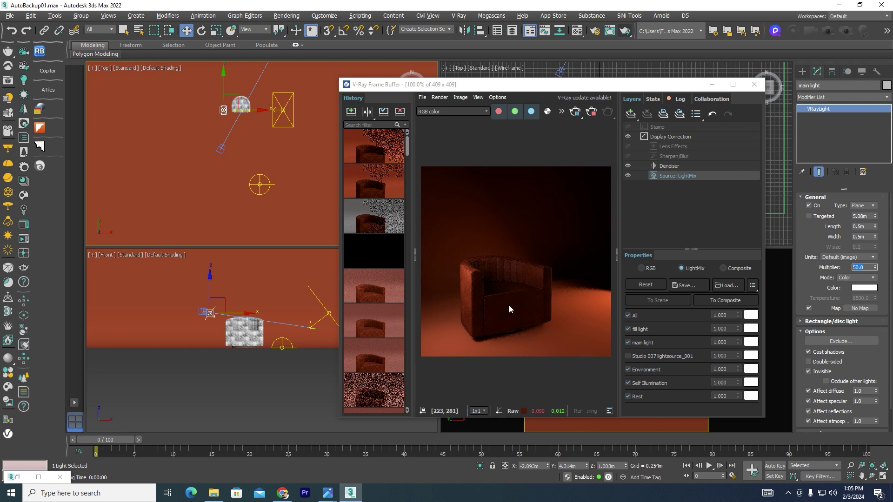
{"action": "scroll", "coordinate": [495, 328], "scroll_direction": "up", "scroll_amount": 1}
{"action": "scroll", "coordinate": [496, 324], "scroll_direction": "down", "scroll_amount": 2}
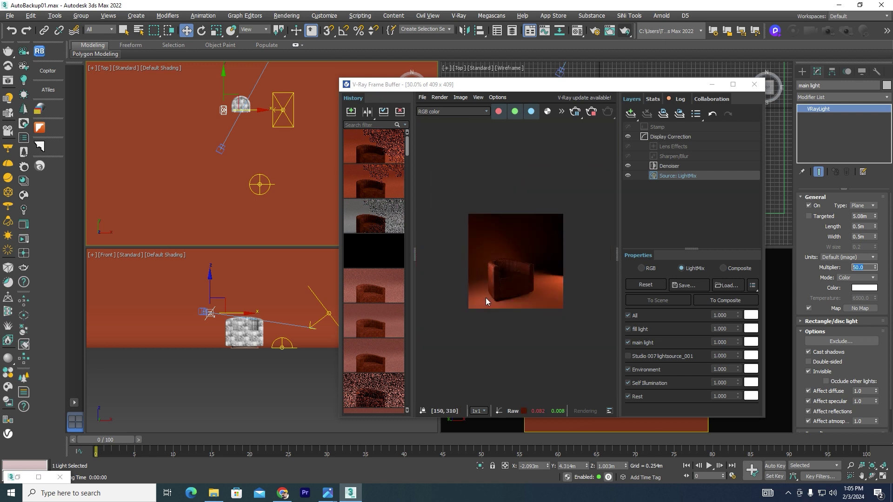
{"action": "scroll", "coordinate": [530, 279], "scroll_direction": "up", "scroll_amount": 1}
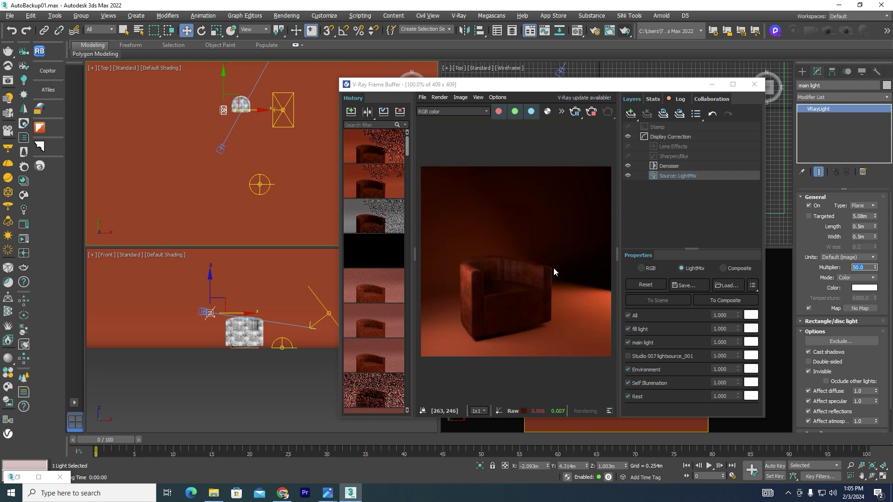
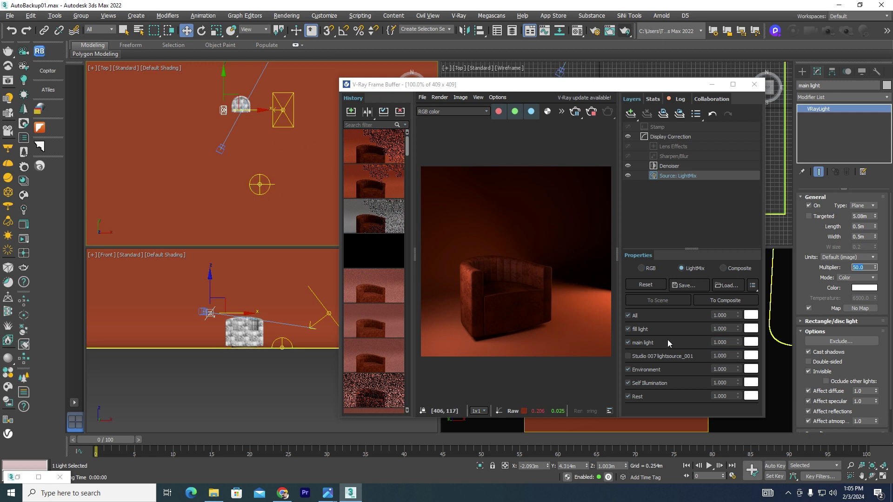
- Add Studio 007 lightsource_001 to the LightMix and toggle the main light to compare
{"action": "left_click", "coordinate": [628, 356]}
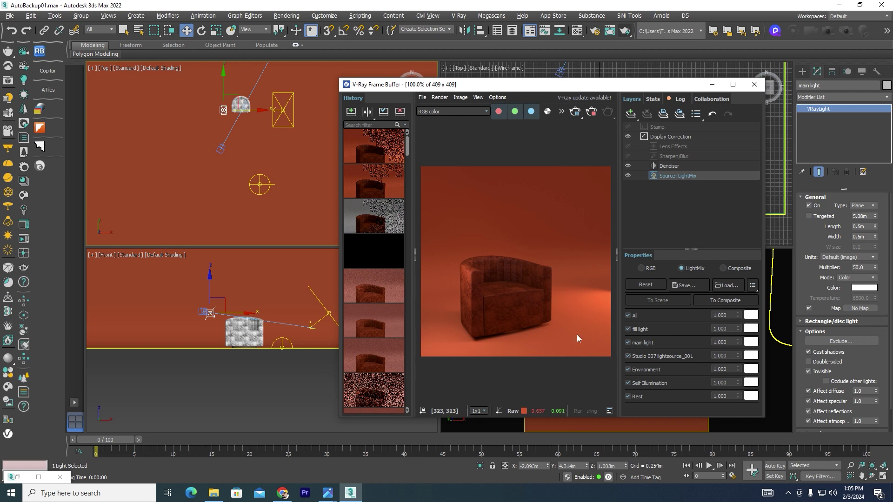
{"action": "left_click_drag", "start_coordinate": [545, 91], "coordinate": [492, 42]}
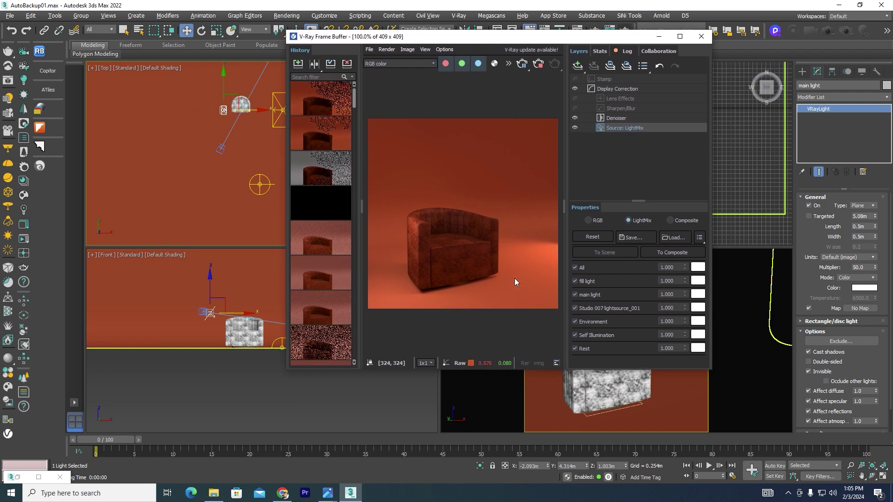
{"action": "left_click", "coordinate": [576, 294]}
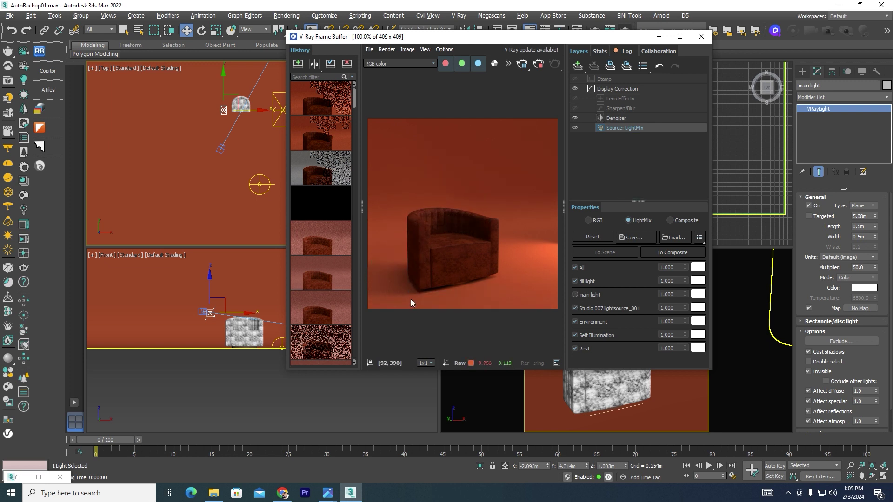
{"action": "left_click", "coordinate": [575, 295]}
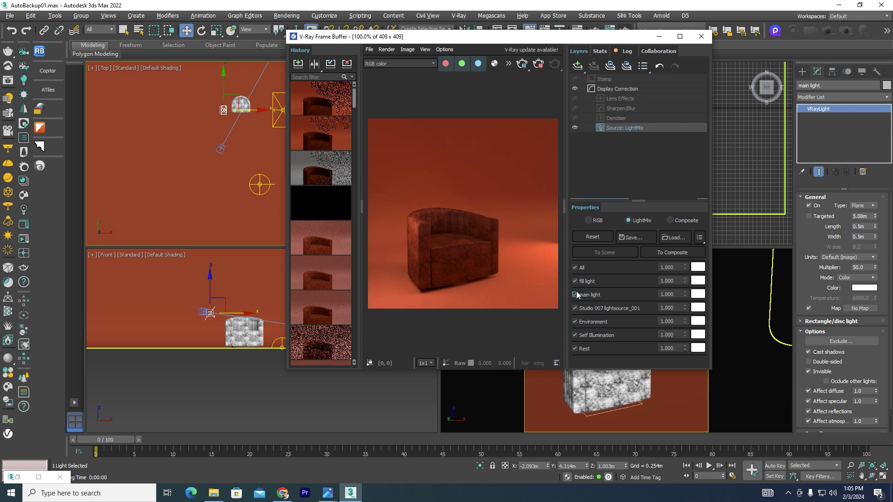
- Lower the main light's multiplier from 50 to 15
{"action": "double_click", "coordinate": [866, 268]}
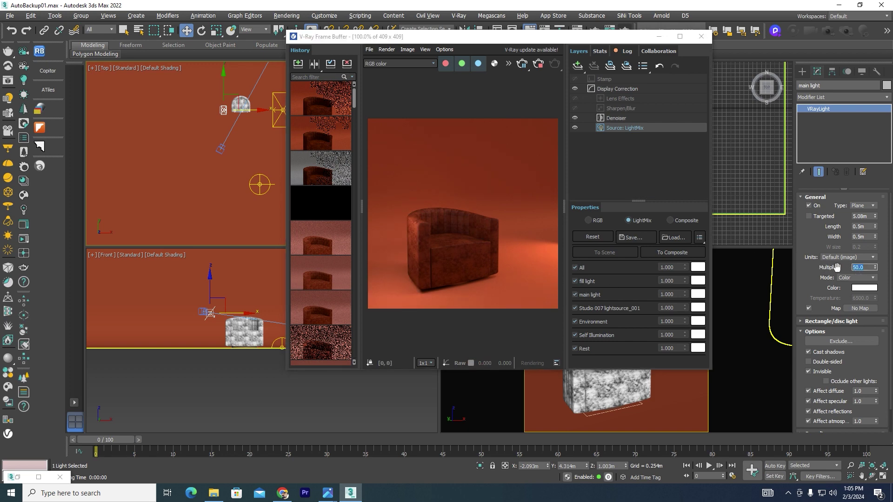
{"action": "type", "text": "15"}
{"action": "key", "text": "Return"}
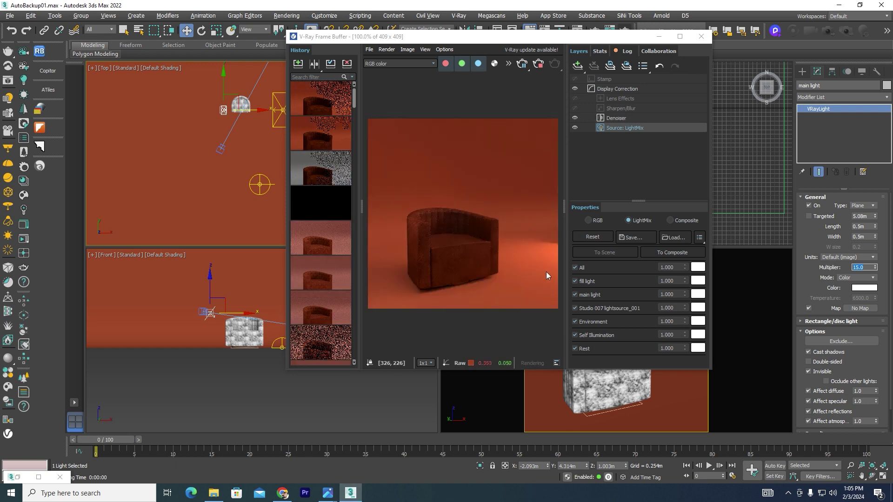
{"action": "left_click", "coordinate": [274, 118]}
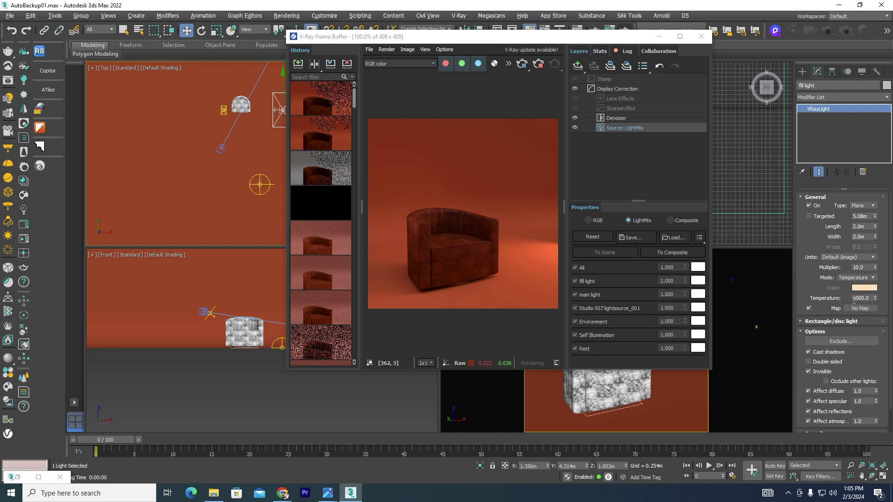
- Set the fill light's multiplier to 8
{"action": "double_click", "coordinate": [868, 268]}
{"action": "type", "text": "3"}
{"action": "key", "text": "Return"}
{"action": "type", "text": "8"}
{"action": "key", "text": "Return"}
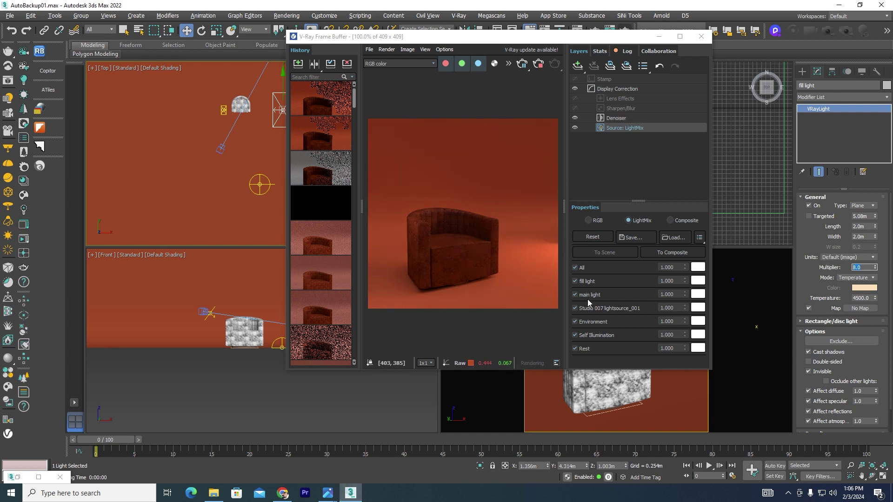
- Toggle the fill light off and on in the LightMix, then move the frame buffer aside
{"action": "left_click", "coordinate": [575, 282]}
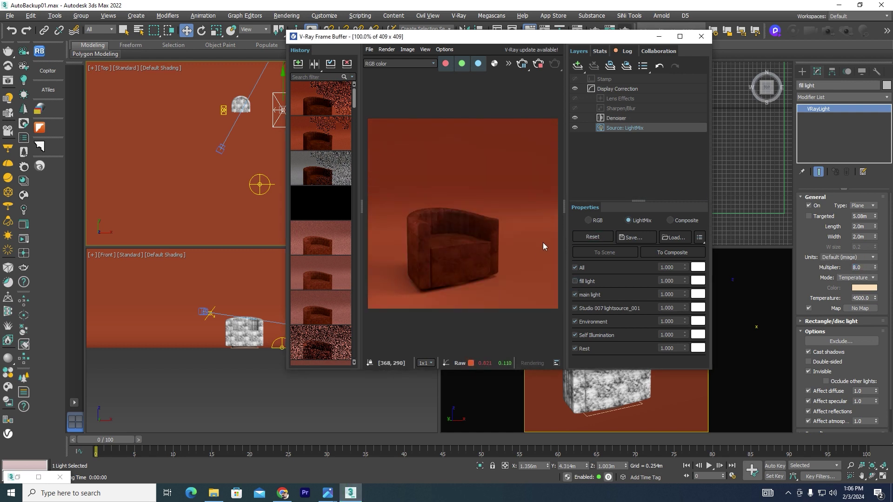
{"action": "left_click", "coordinate": [575, 281]}
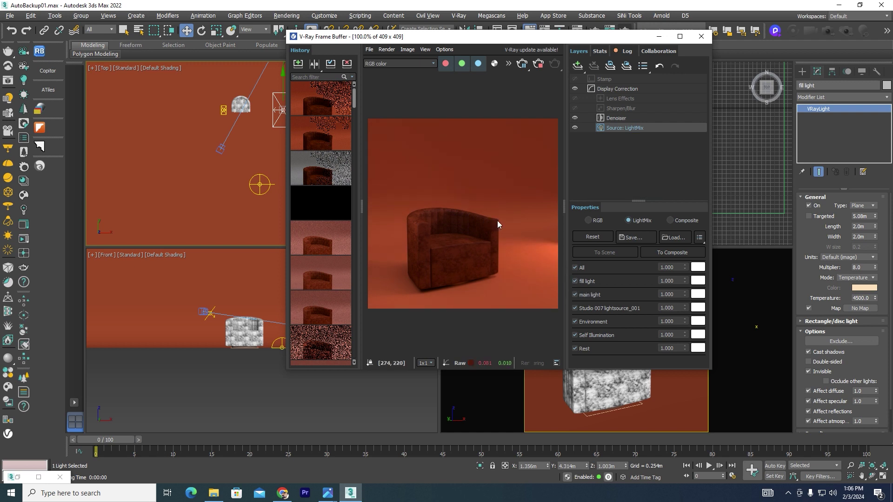
{"action": "scroll", "coordinate": [477, 224], "scroll_direction": "up", "scroll_amount": 5}
{"action": "scroll", "coordinate": [467, 254], "scroll_direction": "down", "scroll_amount": 5}
{"action": "left_click_drag", "start_coordinate": [509, 37], "coordinate": [534, 119]}
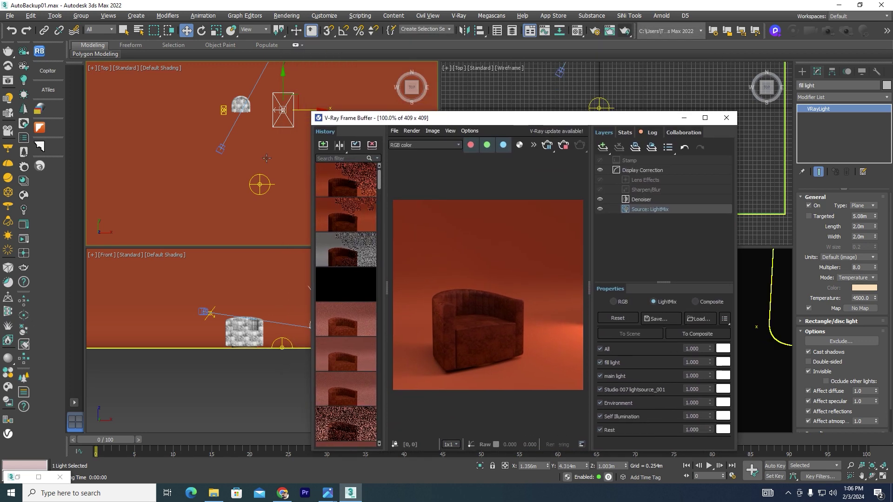
{"action": "scroll", "coordinate": [266, 159], "scroll_direction": "down", "scroll_amount": 2}
{"action": "scroll", "coordinate": [267, 156], "scroll_direction": "down", "scroll_amount": 2}
{"action": "scroll", "coordinate": [279, 145], "scroll_direction": "up", "scroll_amount": 2}
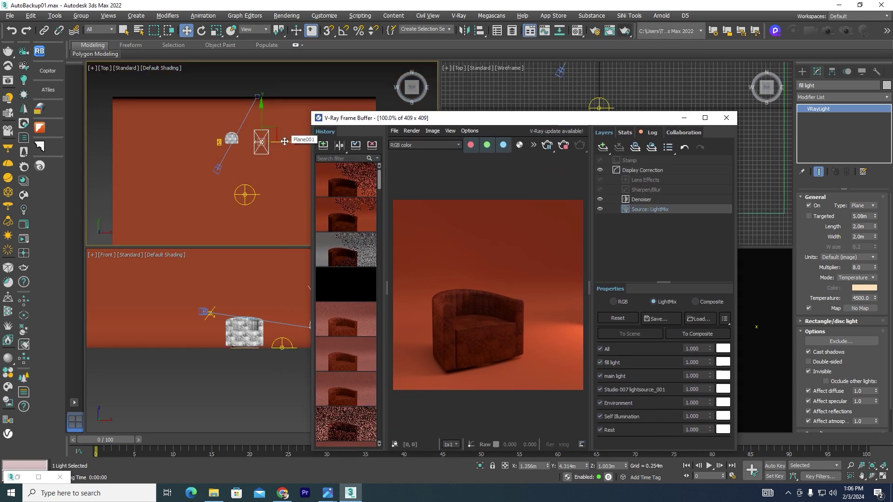
- Clone the fill light as a copy and rotate it 45 degrees around vertical
{"action": "left_click_drag", "start_coordinate": [285, 141], "coordinate": [254, 141], "text": "shift"}
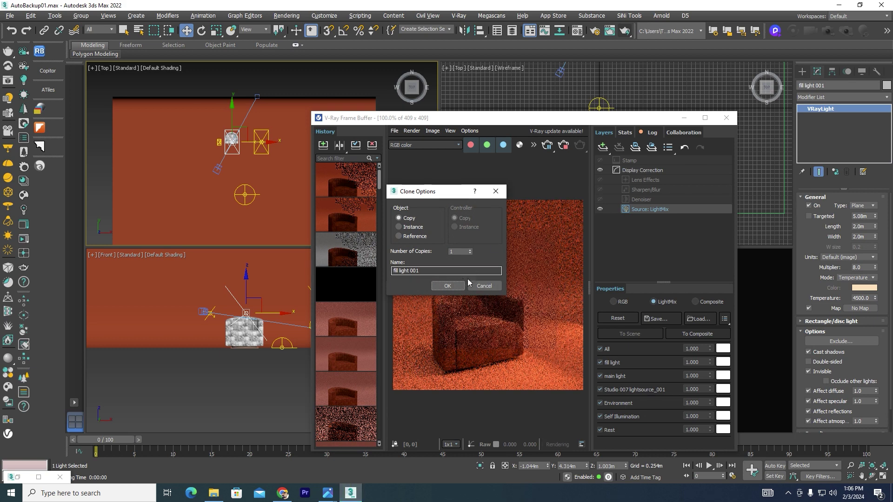
{"action": "left_click", "coordinate": [448, 285]}
{"action": "scroll", "coordinate": [255, 141], "scroll_direction": "up", "scroll_amount": 2}
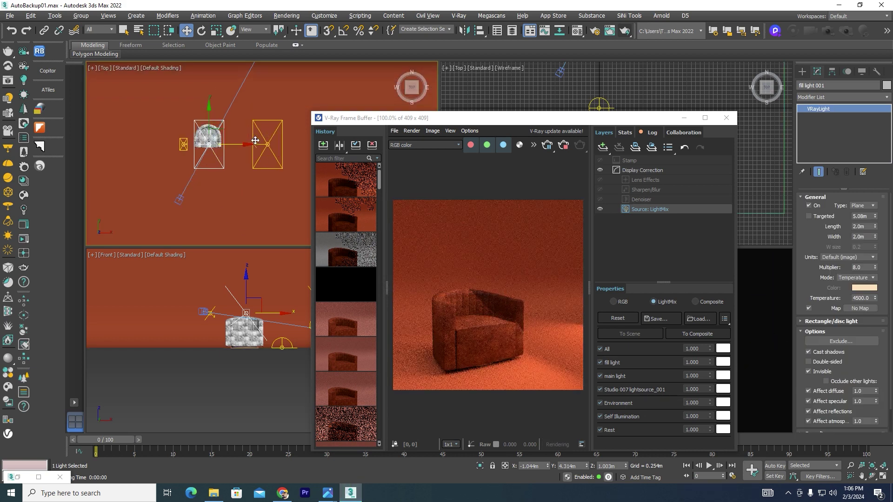
{"action": "key", "text": "e"}
{"action": "mouse_move", "coordinate": [237, 126]}
{"action": "left_mouse_down"}
{"action": "mouse_move", "coordinate": [206, 86]}
{"action": "mouse_move", "coordinate": [251, 181]}
{"action": "left_mouse_up"}
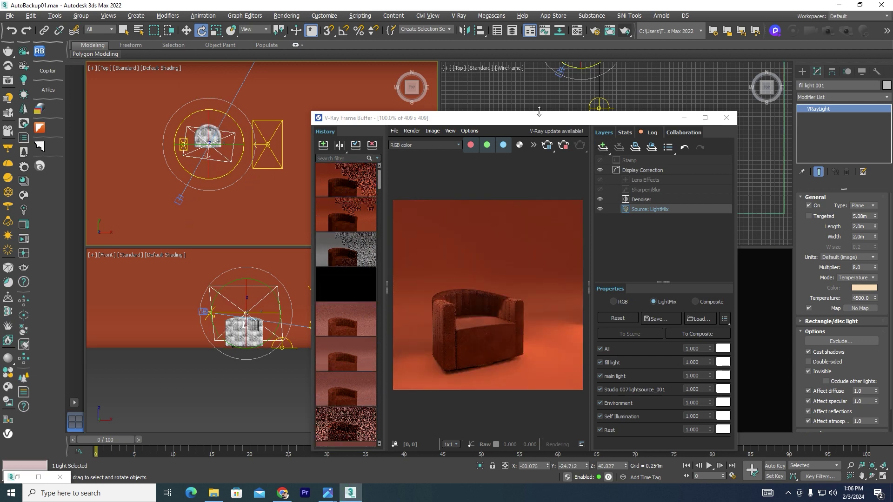
{"action": "left_click", "coordinate": [563, 146]}
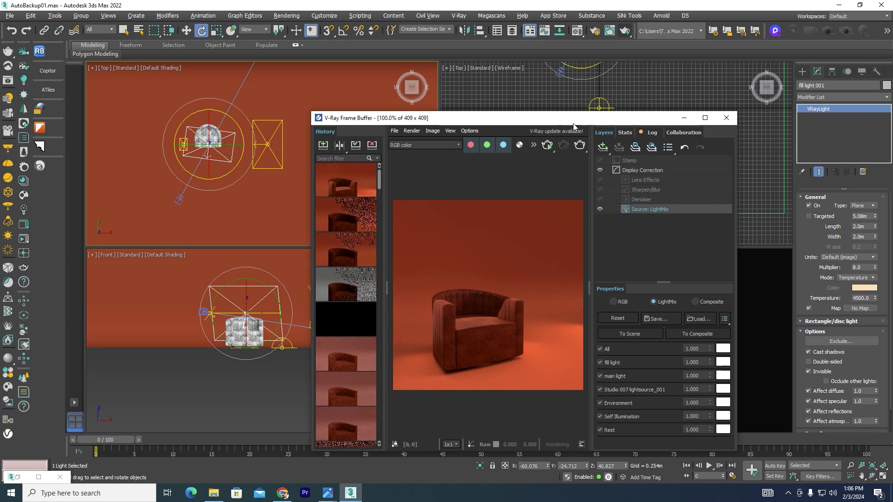
- Tilt the copied light about its Z, X and Y axes using the Left view
{"action": "key", "text": "l"}
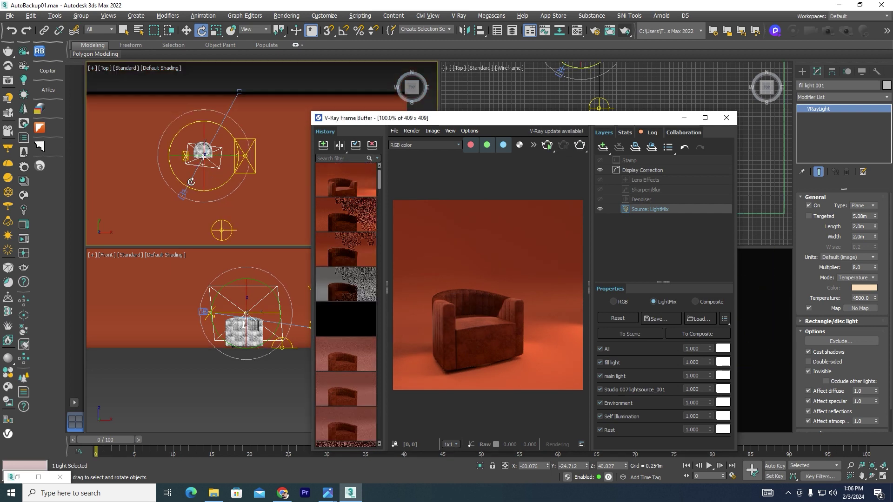
{"action": "scroll", "coordinate": [230, 147], "scroll_direction": "up", "scroll_amount": 5}
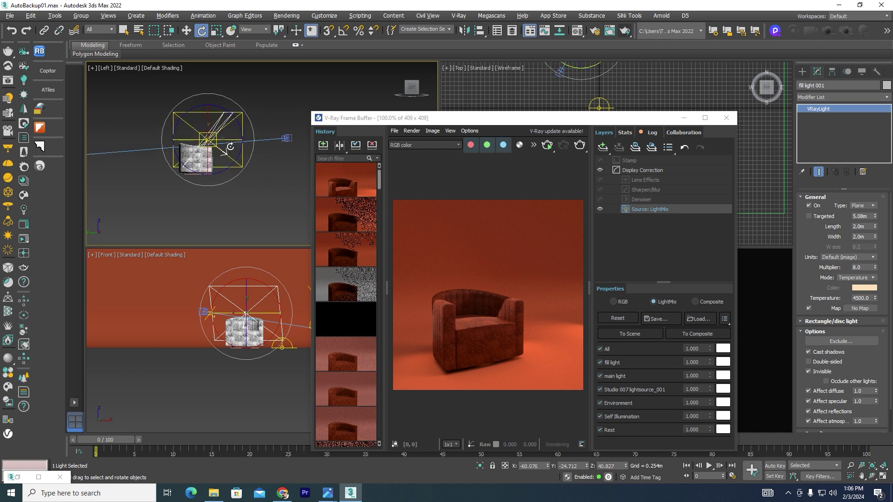
{"action": "left_click_drag", "start_coordinate": [228, 111], "coordinate": [252, 176]}
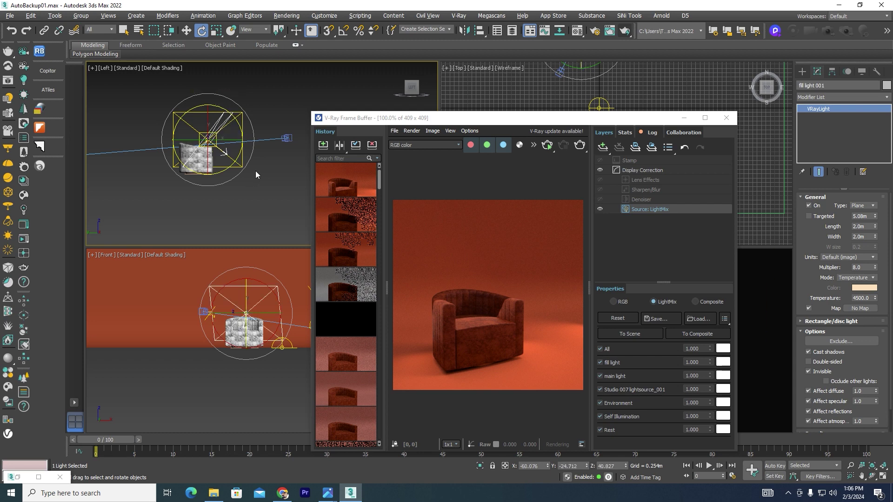
{"action": "middle_click_drag", "start_coordinate": [256, 171], "coordinate": [178, 185], "text": "alt"}
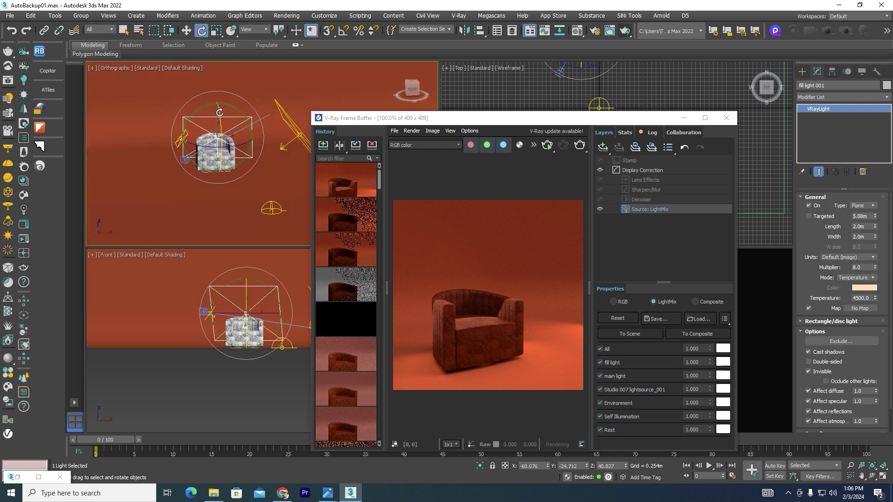
{"action": "left_click_drag", "start_coordinate": [218, 143], "coordinate": [224, 173]}
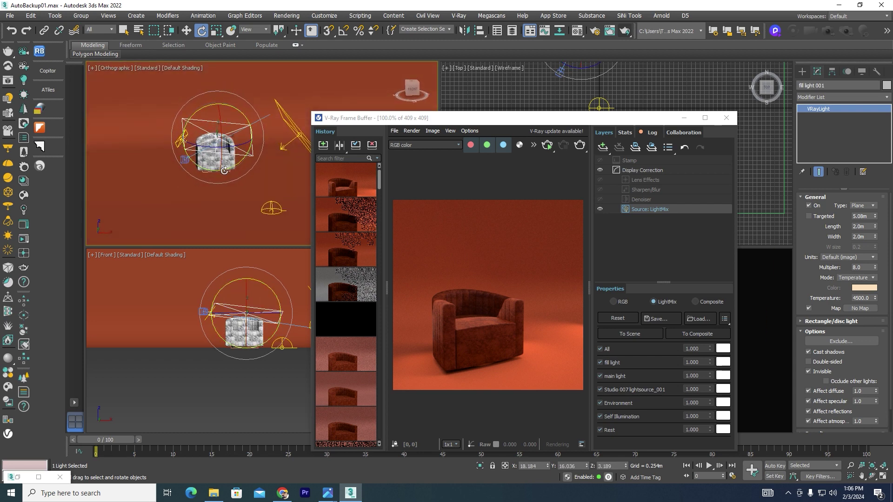
{"action": "left_click_drag", "start_coordinate": [191, 114], "coordinate": [184, 114]}
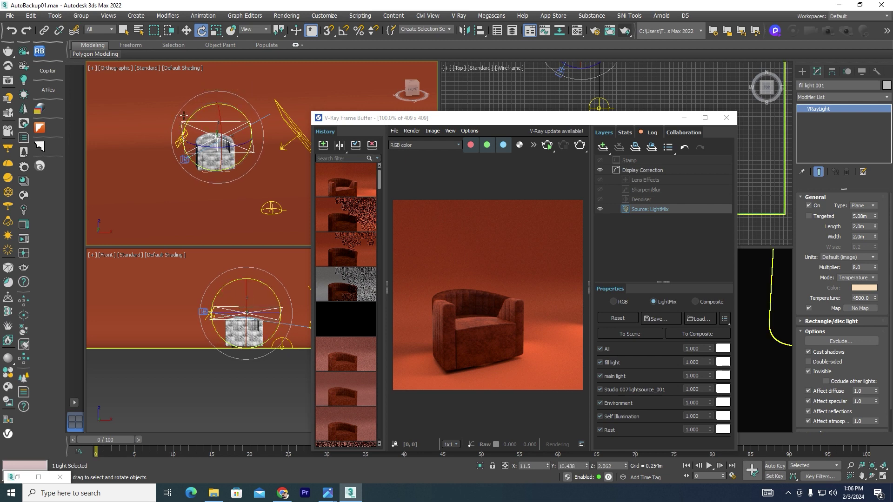
{"action": "key", "text": "l"}
- Raise the copied light high above the chair and rotate it to aim down
{"action": "key", "text": "w"}
{"action": "left_click_drag", "start_coordinate": [174, 205], "coordinate": [187, 97]}
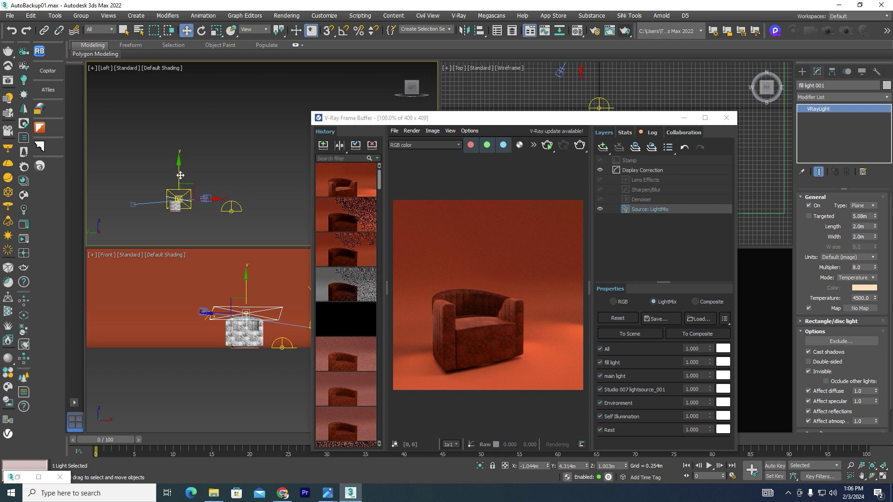
{"action": "key", "text": "e"}
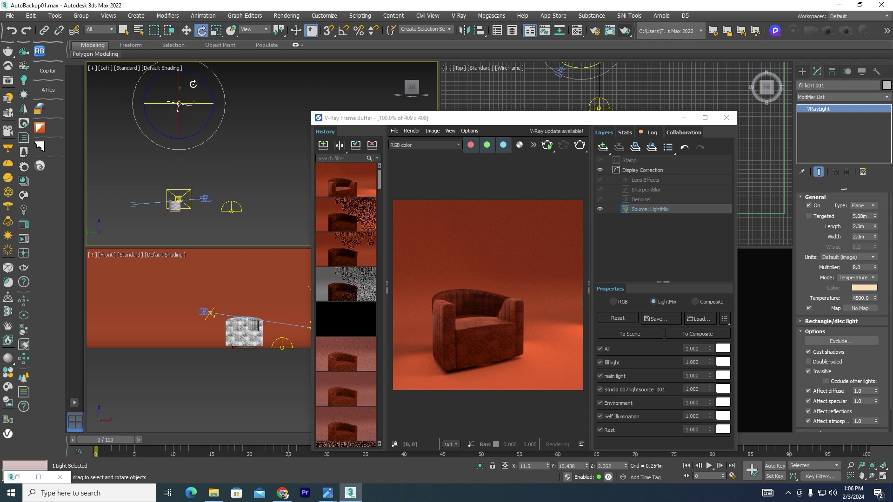
{"action": "left_click_drag", "start_coordinate": [203, 78], "coordinate": [195, 67]}
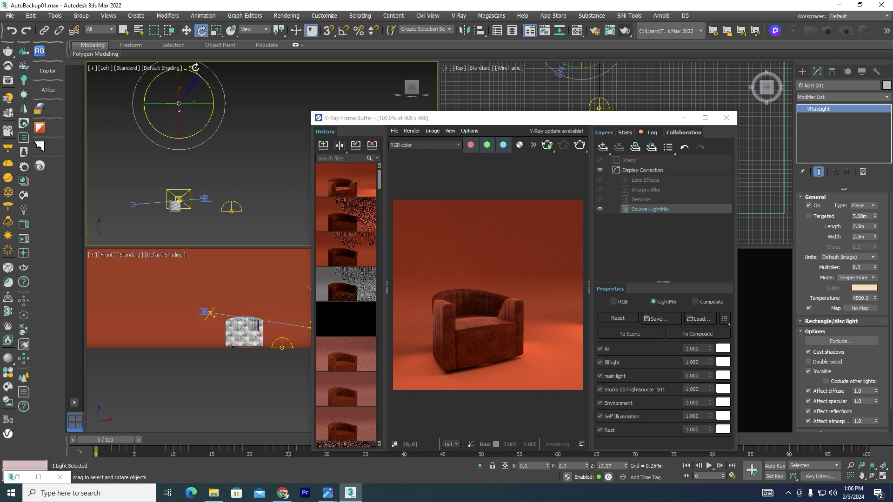
- Give the copied light 5.0m length and width and a 6500 colour temperature, then select its name
{"action": "double_click", "coordinate": [854, 227]}
{"action": "key", "text": "Tab"}
{"action": "left_click", "coordinate": [873, 278]}
{"action": "left_click", "coordinate": [873, 294]}
{"action": "double_click", "coordinate": [868, 298]}
{"action": "type", "text": "65"}
{"action": "key", "text": "Return"}
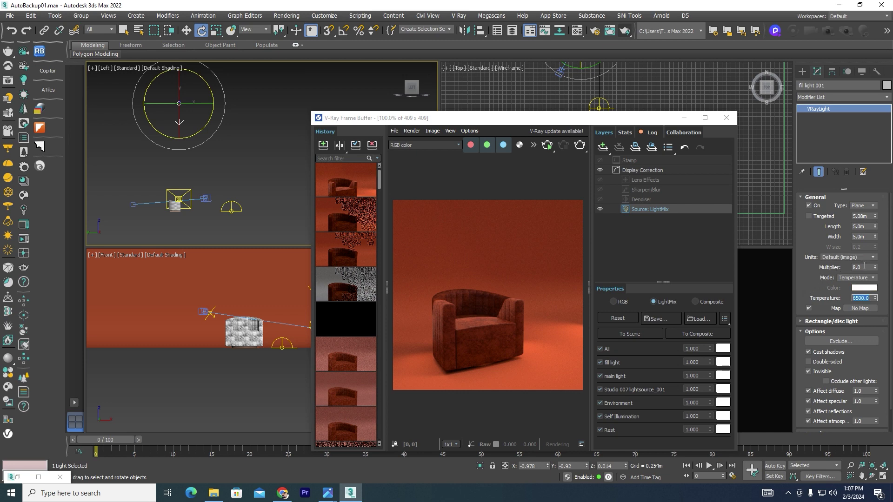
{"action": "mouse_move", "coordinate": [515, 123]}
{"action": "left_mouse_down"}
{"action": "mouse_move", "coordinate": [324, 61]}
{"action": "mouse_move", "coordinate": [493, 143]}
{"action": "left_mouse_up"}
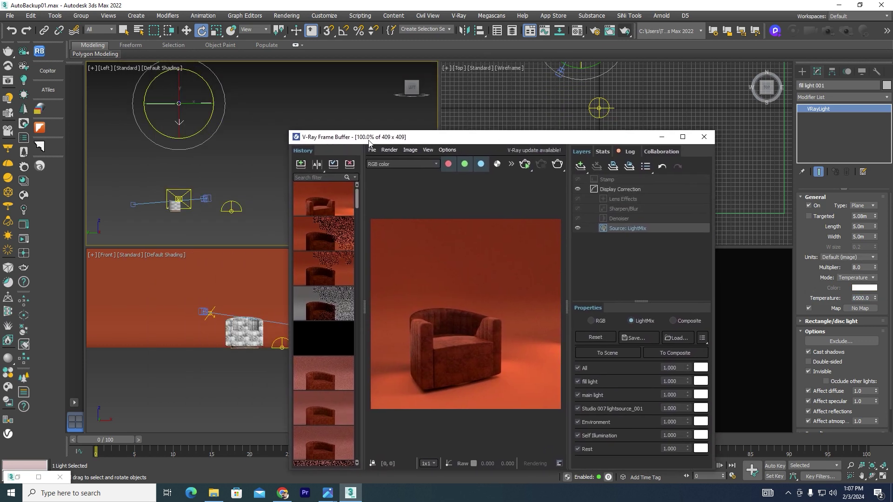
{"action": "left_click", "coordinate": [829, 86]}
{"action": "type", "text": "Rim Light"}
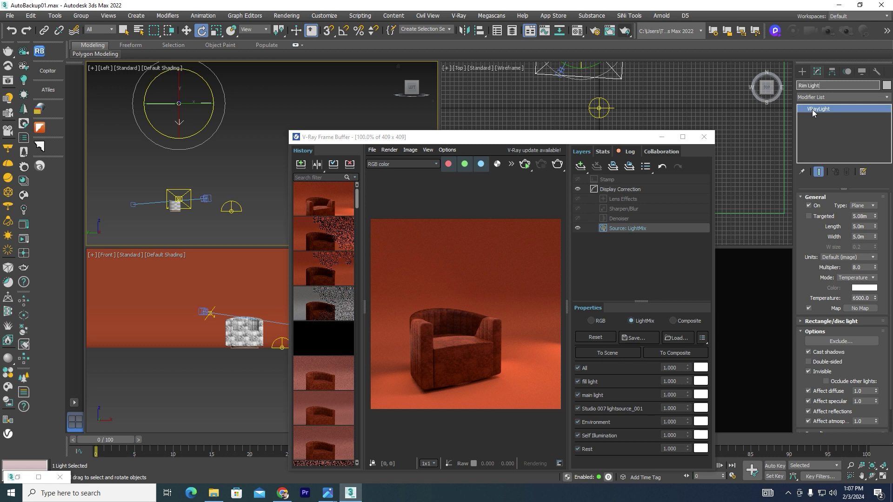
- Name the light Rim Light and refresh the render with the LightMix layer
{"action": "key", "text": "Return"}
{"action": "left_click_drag", "start_coordinate": [621, 143], "coordinate": [605, 49]}
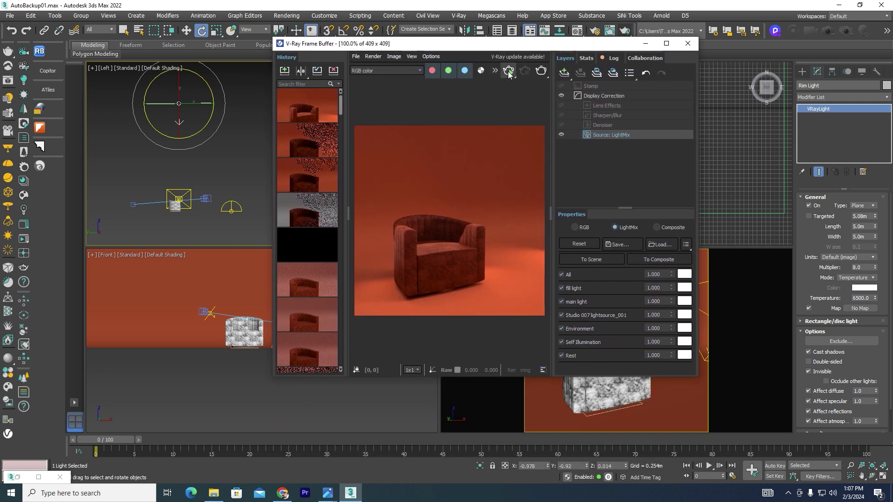
{"action": "left_click", "coordinate": [612, 135]}
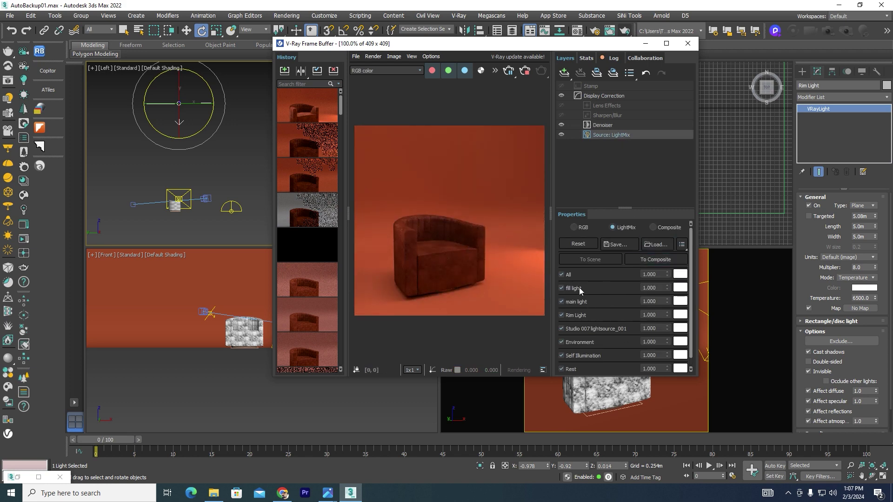
- Switch Rim Light off in the LightMix to see its effect
{"action": "left_click", "coordinate": [561, 315]}
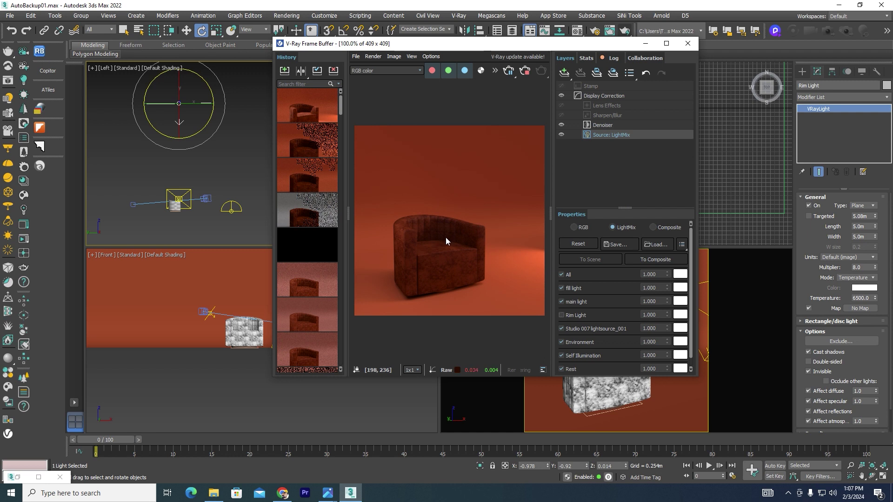
{"action": "scroll", "coordinate": [442, 238], "scroll_direction": "up", "scroll_amount": 1}
{"action": "scroll", "coordinate": [442, 220], "scroll_direction": "down", "scroll_amount": 2}
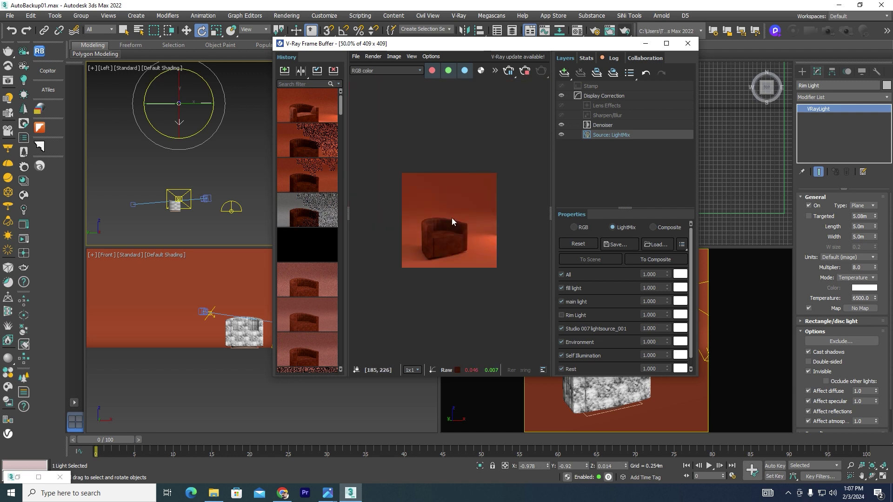
{"action": "scroll", "coordinate": [425, 238], "scroll_direction": "up", "scroll_amount": 1}
- Turn Rim Light back on and toggle the main light off and on to compare
{"action": "left_click", "coordinate": [561, 315]}
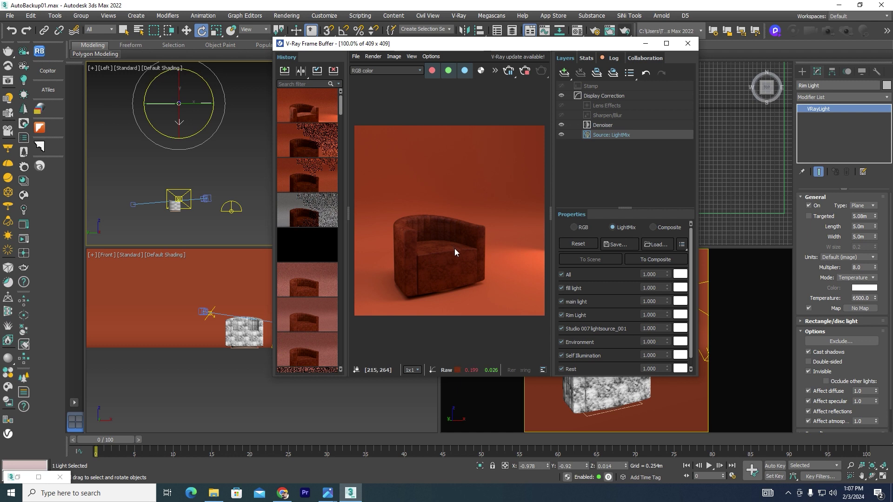
{"action": "scroll", "coordinate": [456, 261], "scroll_direction": "up", "scroll_amount": 2}
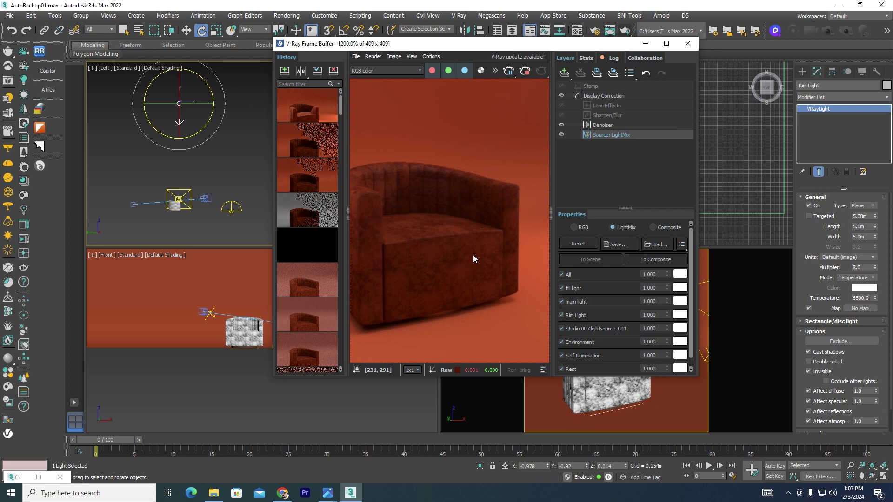
{"action": "scroll", "coordinate": [473, 255], "scroll_direction": "down", "scroll_amount": 2}
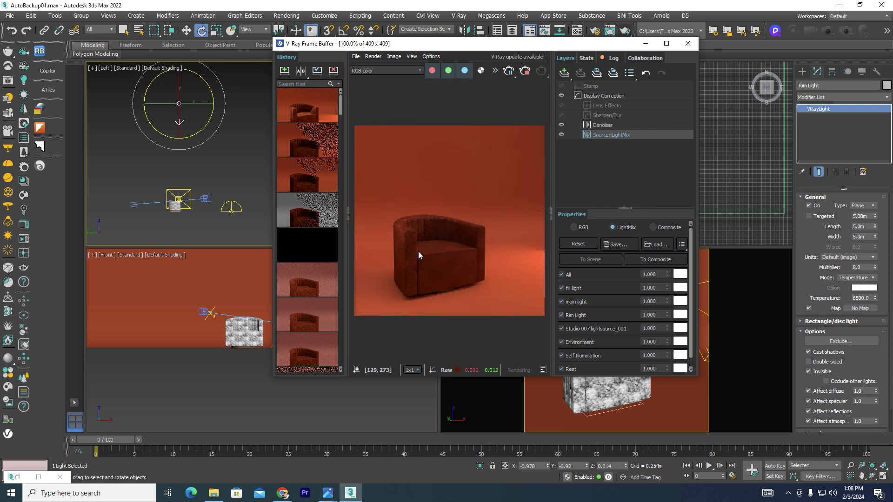
{"action": "scroll", "coordinate": [421, 252], "scroll_direction": "up", "scroll_amount": 2}
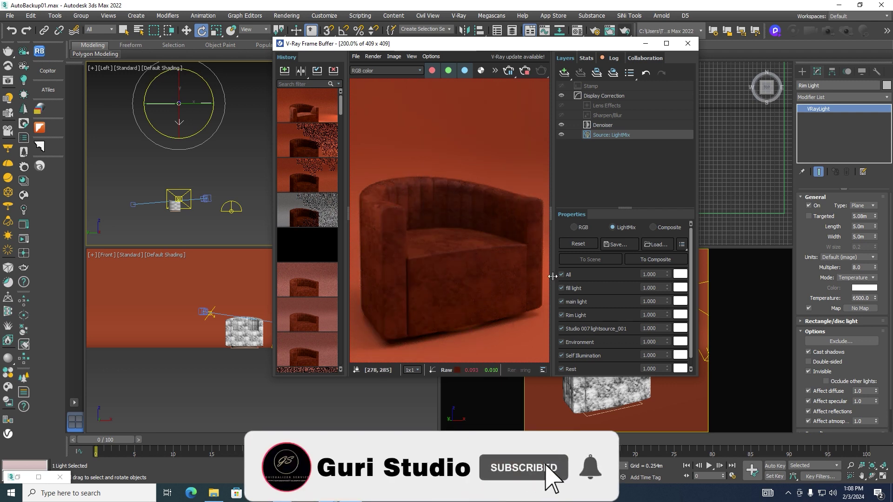
{"action": "left_click", "coordinate": [562, 302]}
{"action": "scroll", "coordinate": [432, 227], "scroll_direction": "down", "scroll_amount": 2}
{"action": "scroll", "coordinate": [442, 237], "scroll_direction": "down", "scroll_amount": 1}
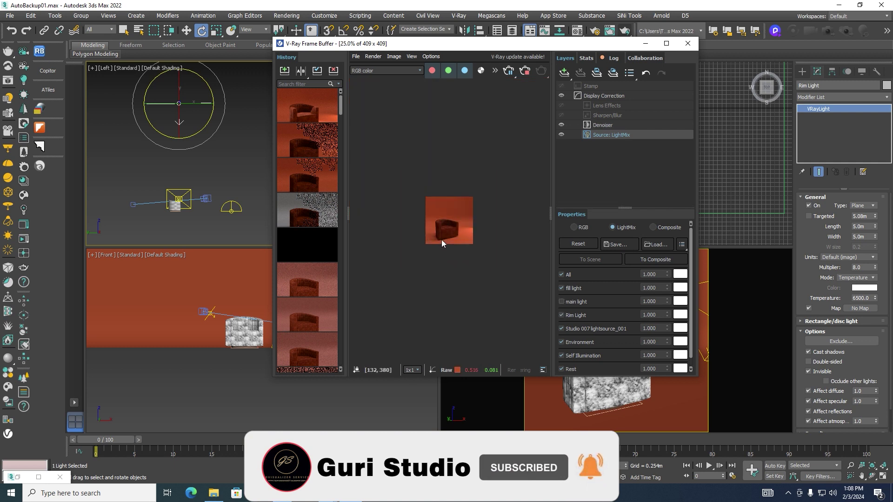
{"action": "scroll", "coordinate": [441, 237], "scroll_direction": "up", "scroll_amount": 1}
{"action": "scroll", "coordinate": [422, 252], "scroll_direction": "up", "scroll_amount": 1}
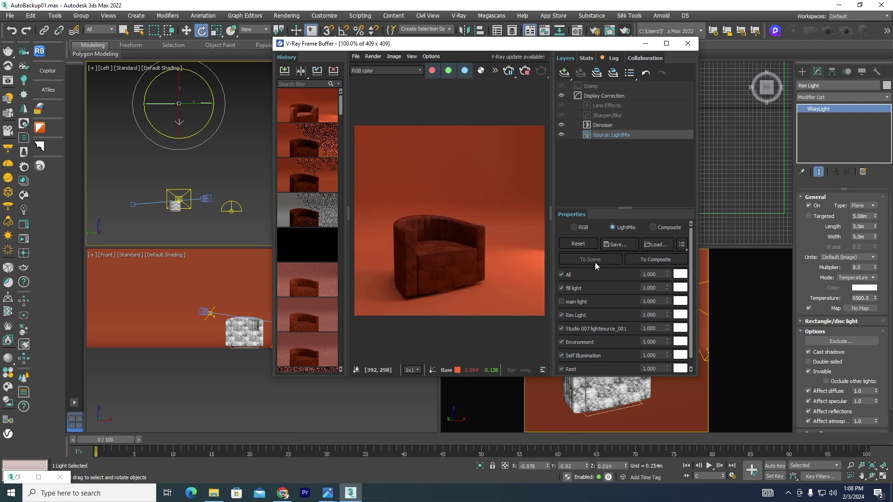
{"action": "left_click", "coordinate": [561, 302]}
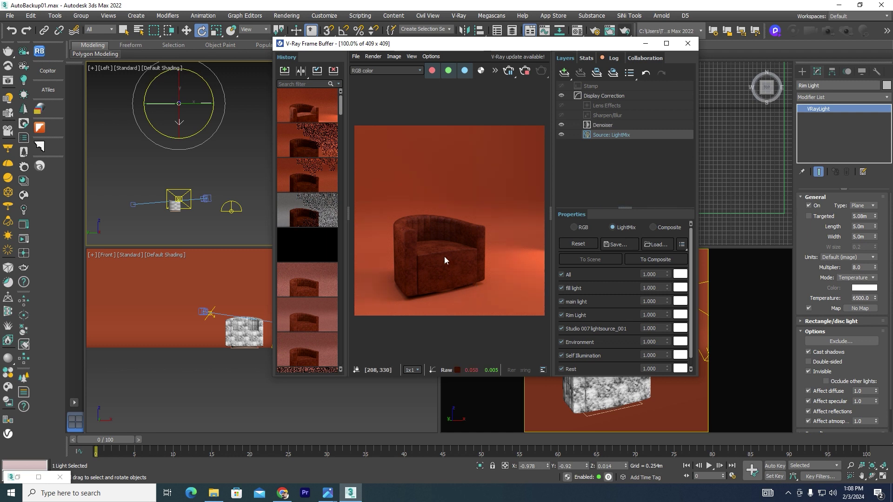
- Toggle Studio 007 lightsource_001 off and on, then start a new render
{"action": "scroll", "coordinate": [437, 274], "scroll_direction": "down", "scroll_amount": 1}
{"action": "scroll", "coordinate": [422, 261], "scroll_direction": "up", "scroll_amount": 1}
{"action": "left_click", "coordinate": [561, 329]}
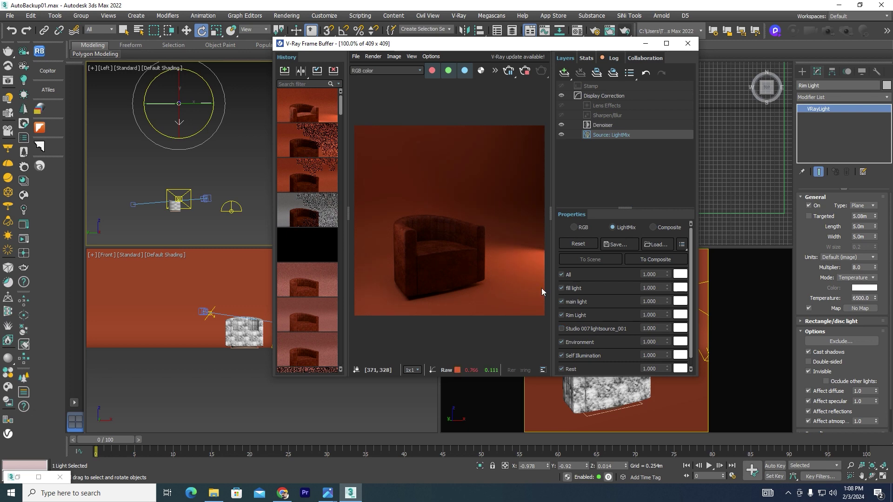
{"action": "left_click", "coordinate": [562, 329]}
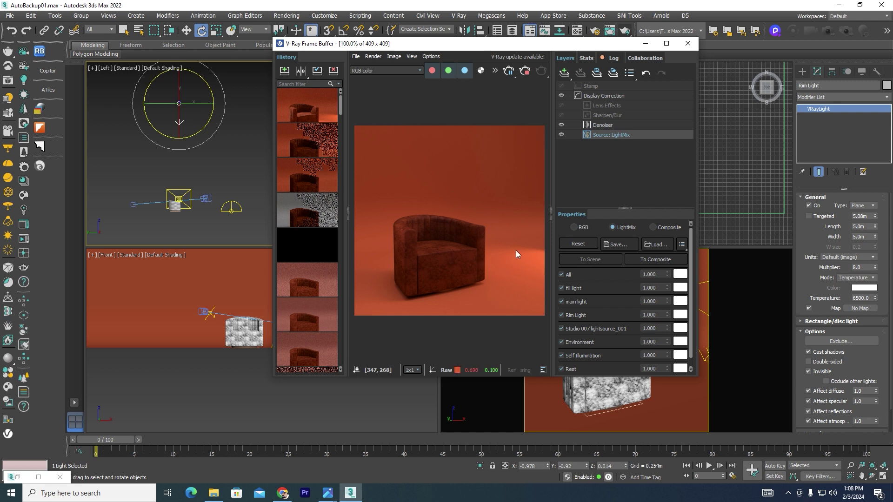
{"action": "left_click", "coordinate": [526, 71]}
- Close the frame buffer and set the V-Ray samples limit to 3000 in Render Setup
{"action": "left_click_drag", "start_coordinate": [638, 46], "coordinate": [480, 145]}
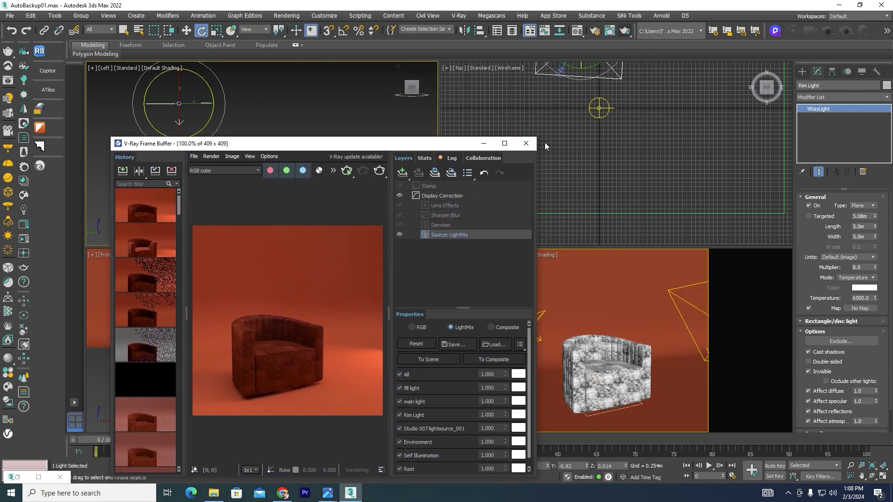
{"action": "left_click", "coordinate": [526, 143]}
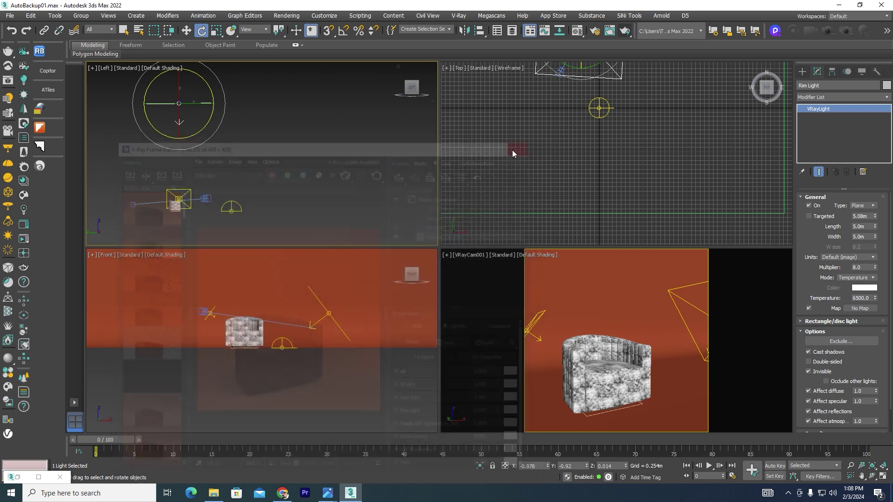
{"action": "left_click", "coordinate": [591, 34]}
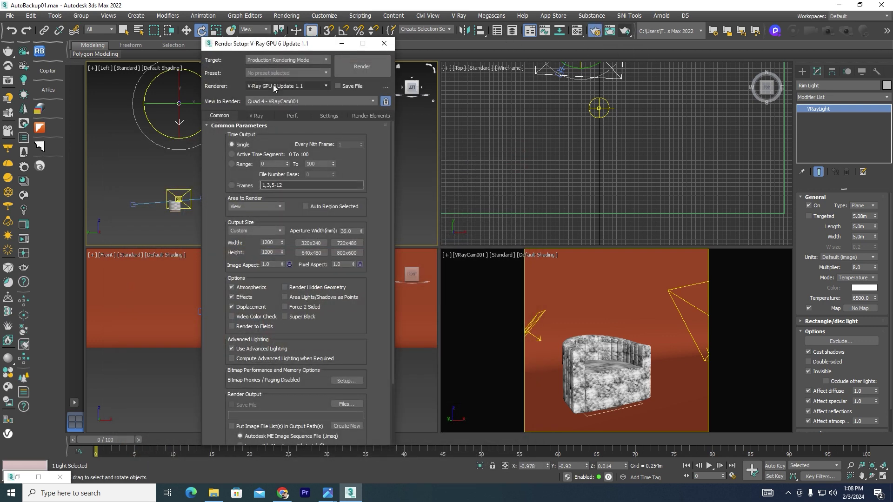
{"action": "left_click", "coordinate": [254, 116]}
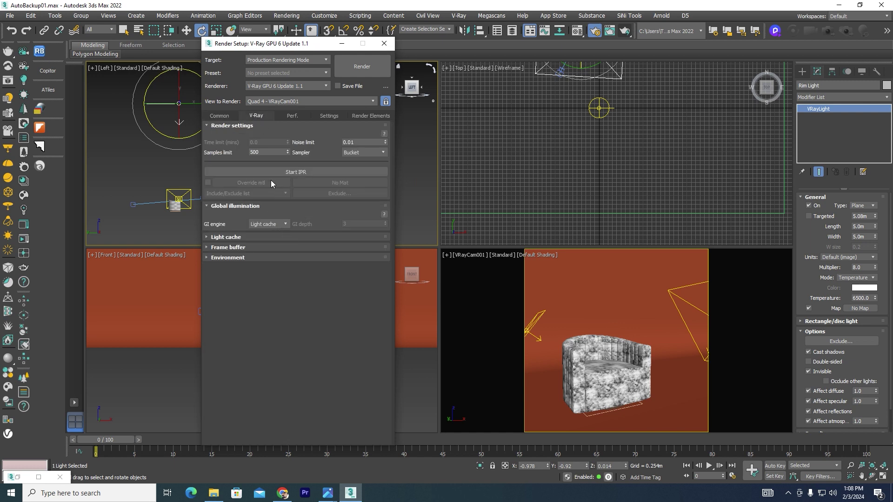
{"action": "double_click", "coordinate": [266, 153]}
{"action": "left_click", "coordinate": [367, 116]}
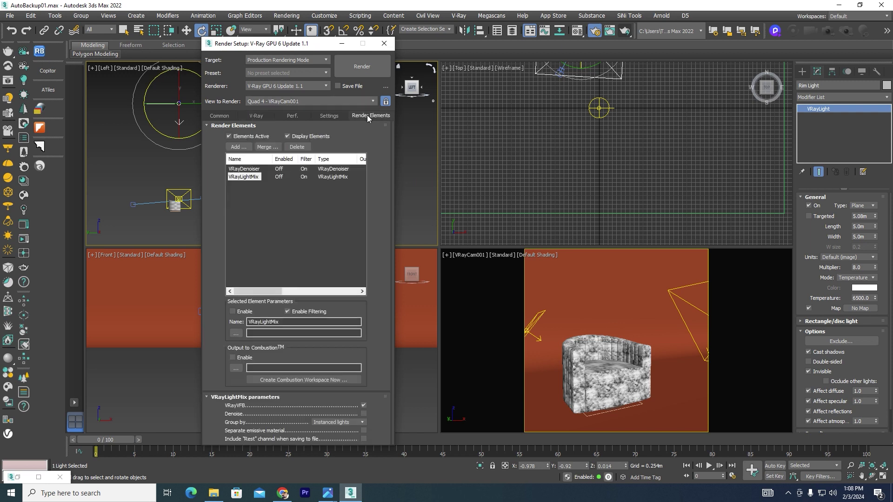
{"action": "left_click", "coordinate": [255, 115]}
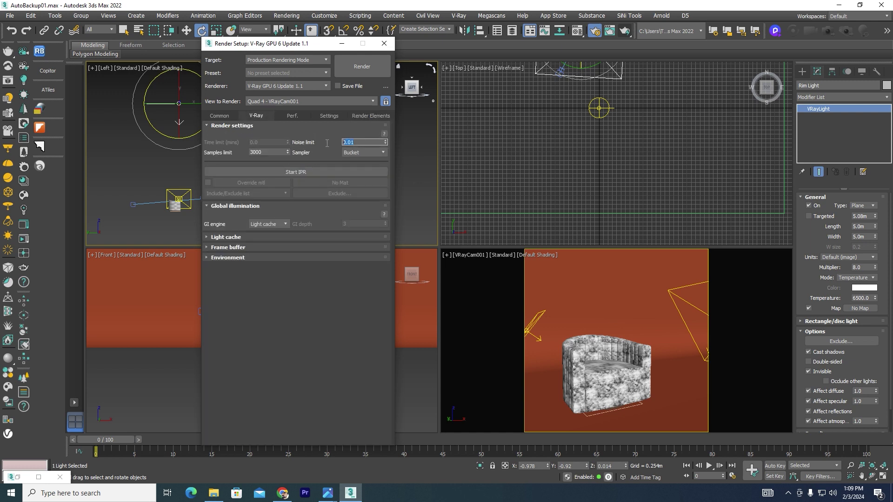
{"action": "key", "text": "Tab"}
{"action": "key", "text": "BackSpace"}
{"action": "key", "text": "BackSpace"}
{"action": "left_click", "coordinate": [368, 116]}
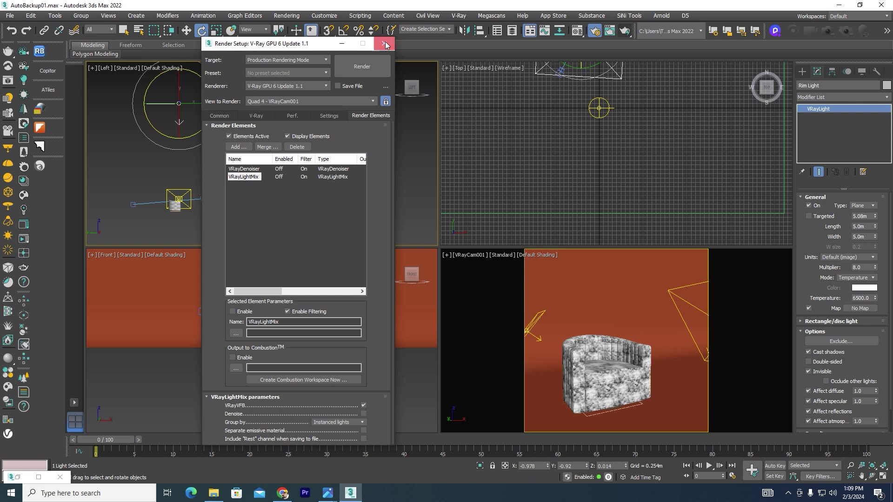
{"action": "left_click", "coordinate": [384, 43]}
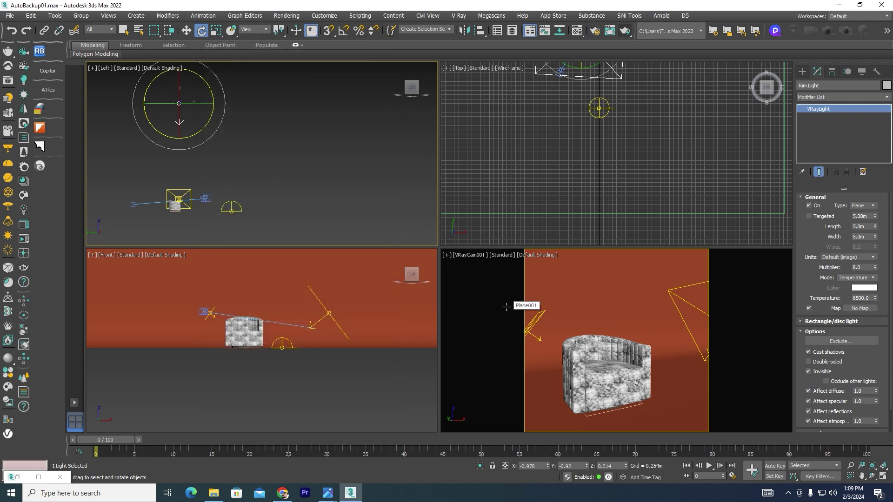